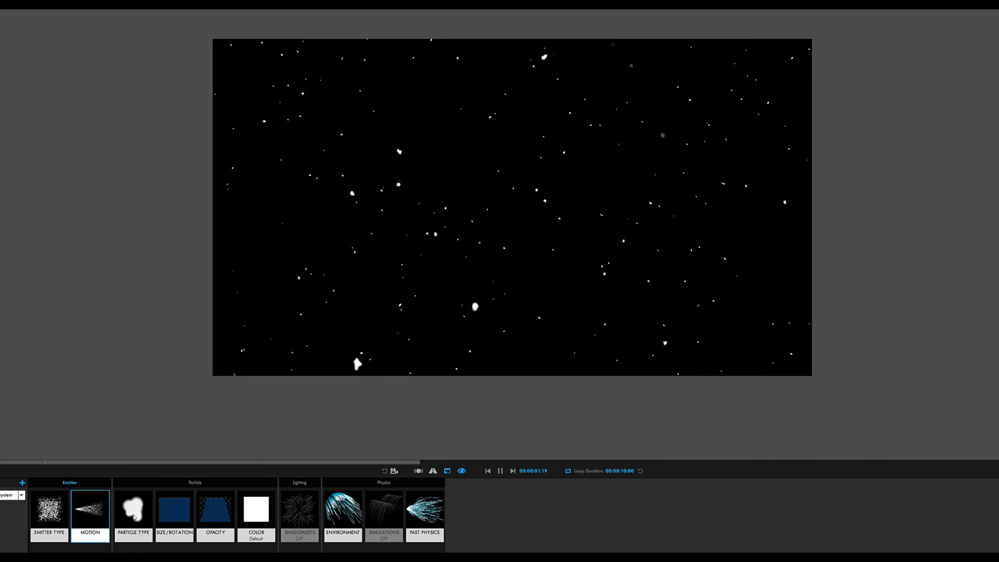
Change the particle type to Sphere and set its Air Resistance to 0.1
{"action": "left_click", "coordinate": [141, 536]}
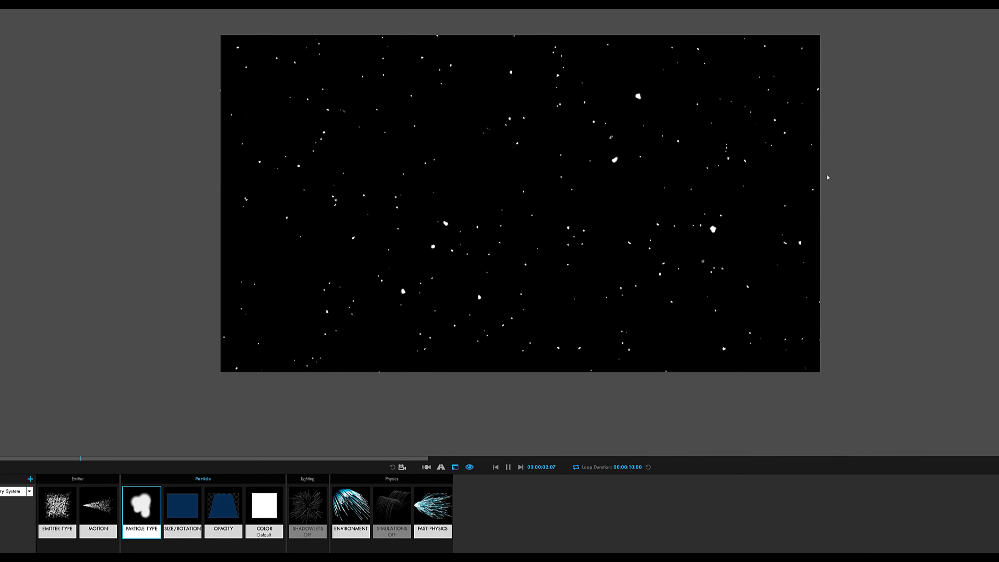
{"action": "left_click", "coordinate": [987, 56]}
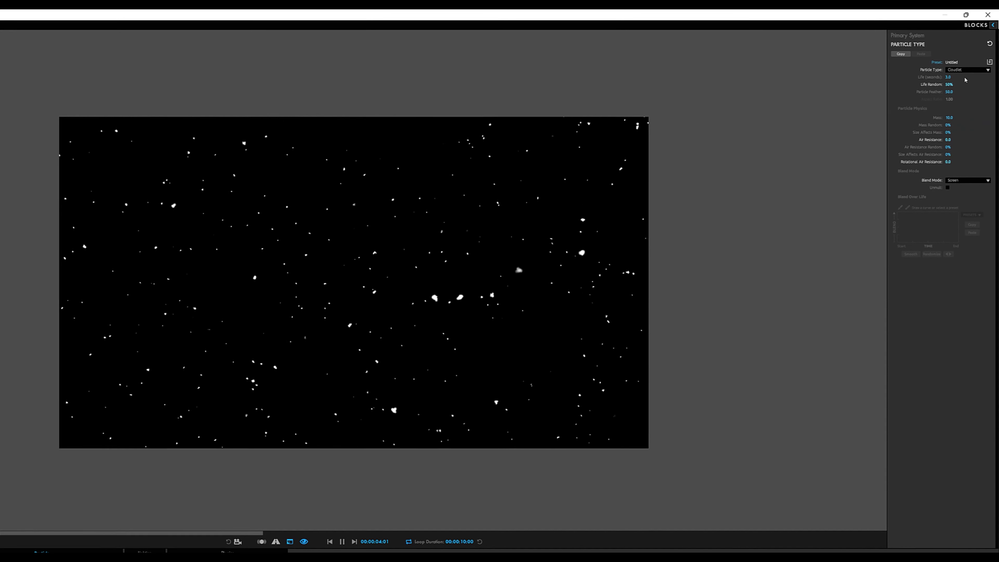
{"action": "left_click", "coordinate": [934, 80]}
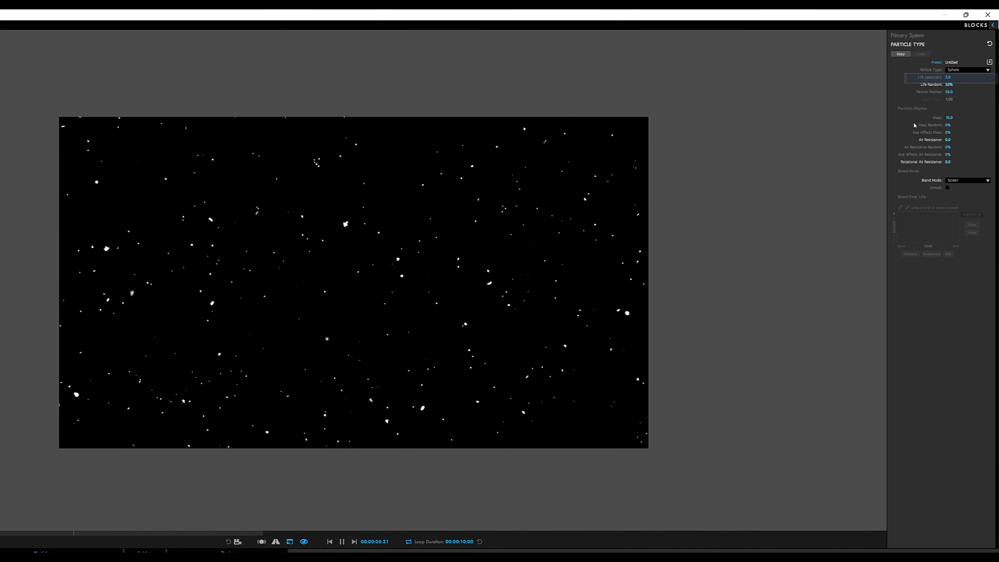
{"action": "left_click", "coordinate": [949, 140]}
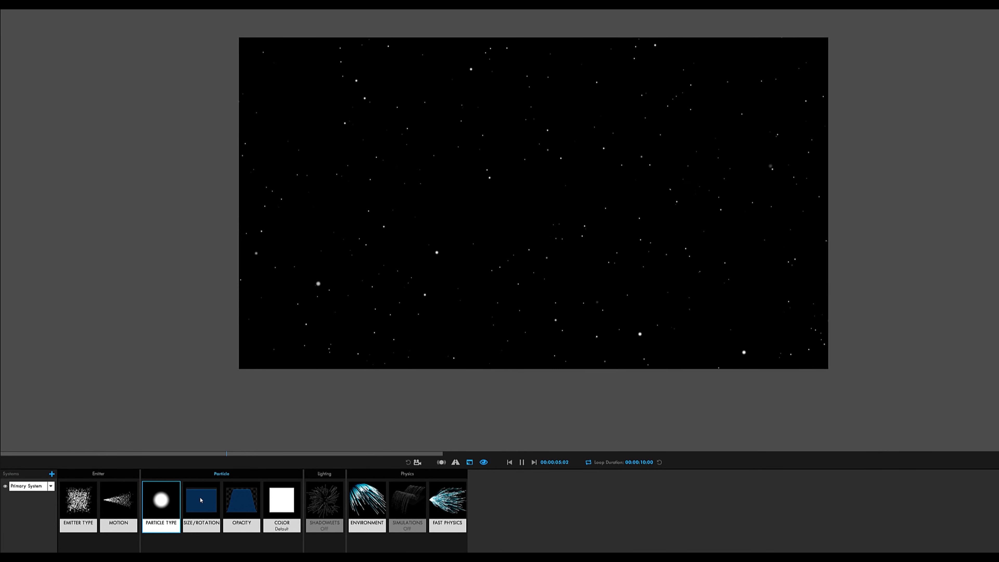
Check the particle size settings and enable lighting in the Shadowlets settings
{"action": "left_click", "coordinate": [201, 500]}
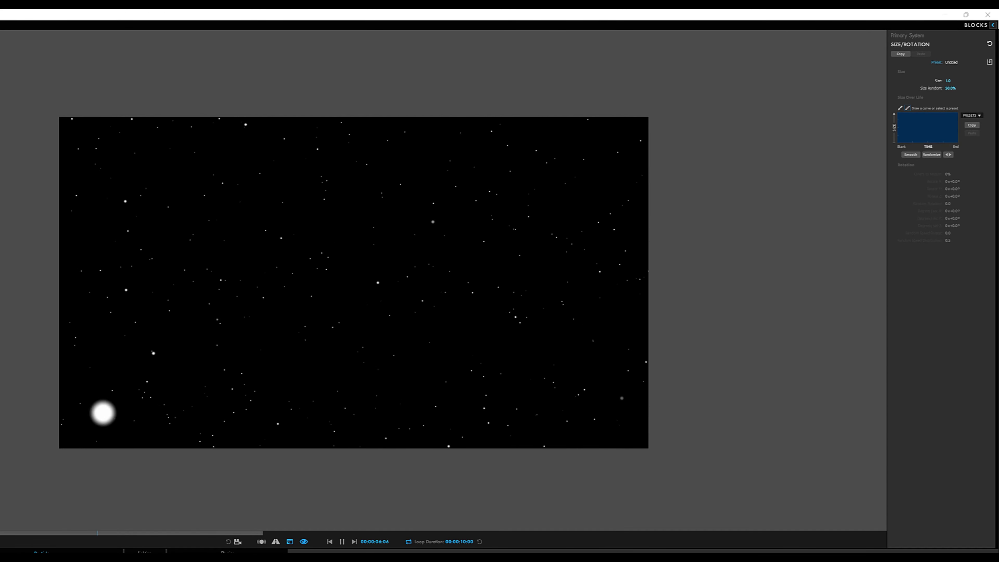
{"action": "left_click", "coordinate": [188, 543]}
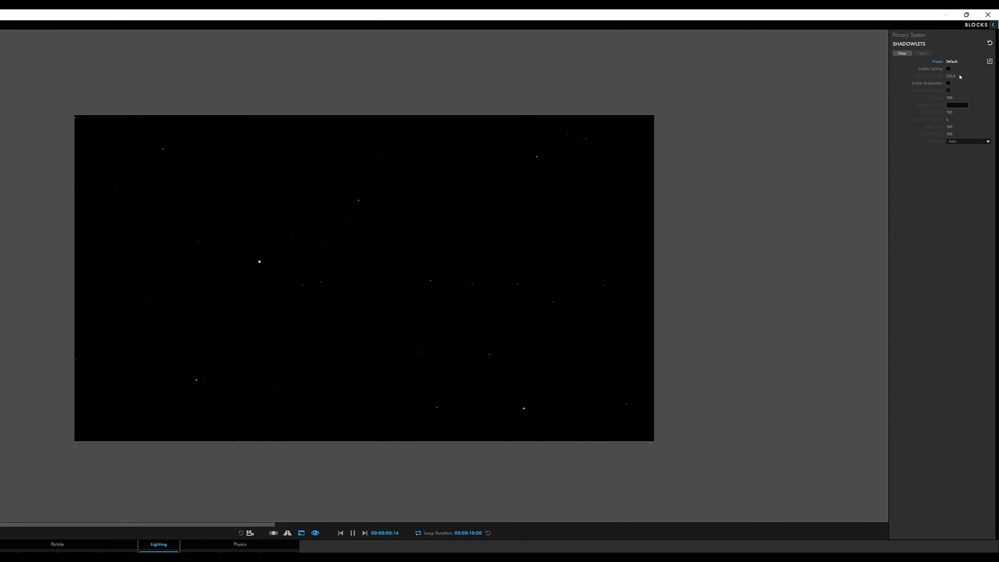
{"action": "left_click", "coordinate": [948, 69]}
{"action": "left_click", "coordinate": [950, 76]}
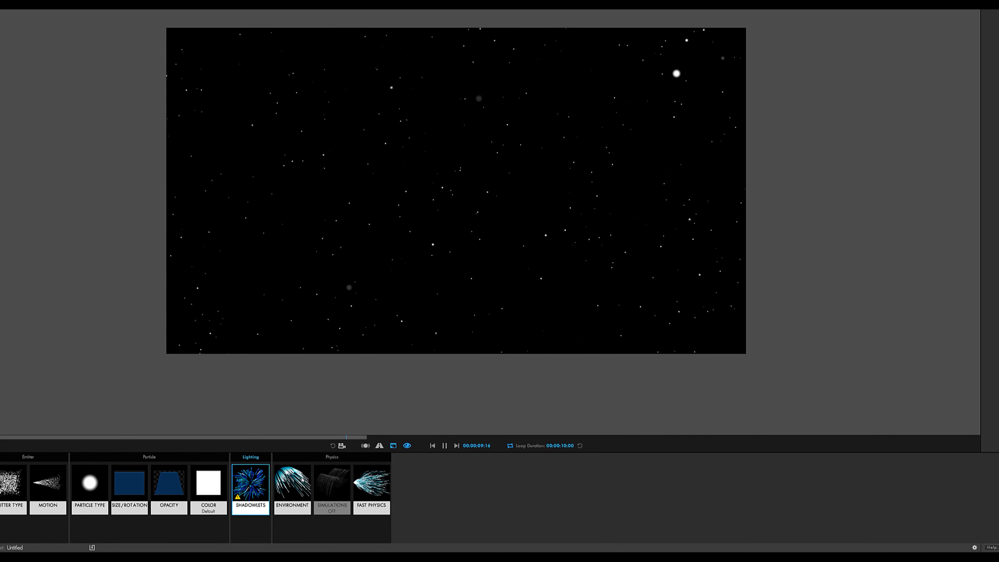
In the Environment settings, set Gravity to 0 and Wind Z to 7
{"action": "left_click", "coordinate": [305, 484]}
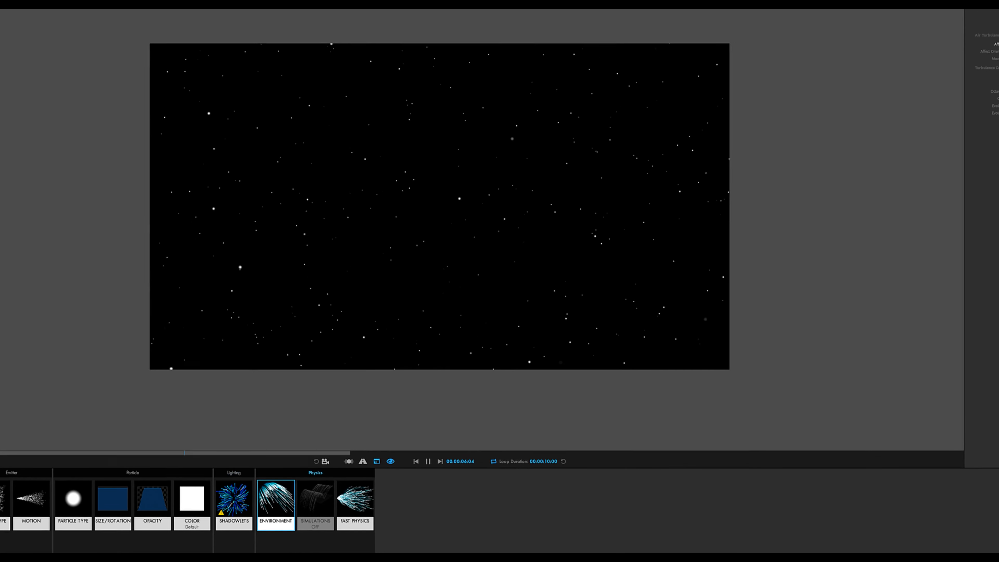
{"action": "left_click_drag", "start_coordinate": [951, 69], "coordinate": [968, 75]}
{"action": "left_click", "coordinate": [968, 67]}
{"action": "type", "text": "0"}
{"action": "left_click", "coordinate": [968, 90]}
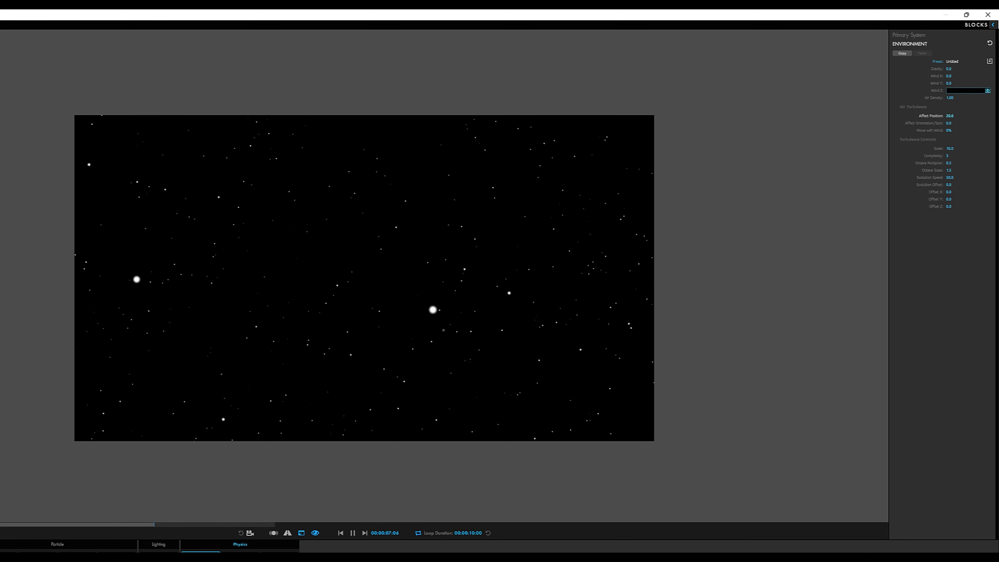
{"action": "type", "text": "7"}
{"action": "key", "text": "Return"}
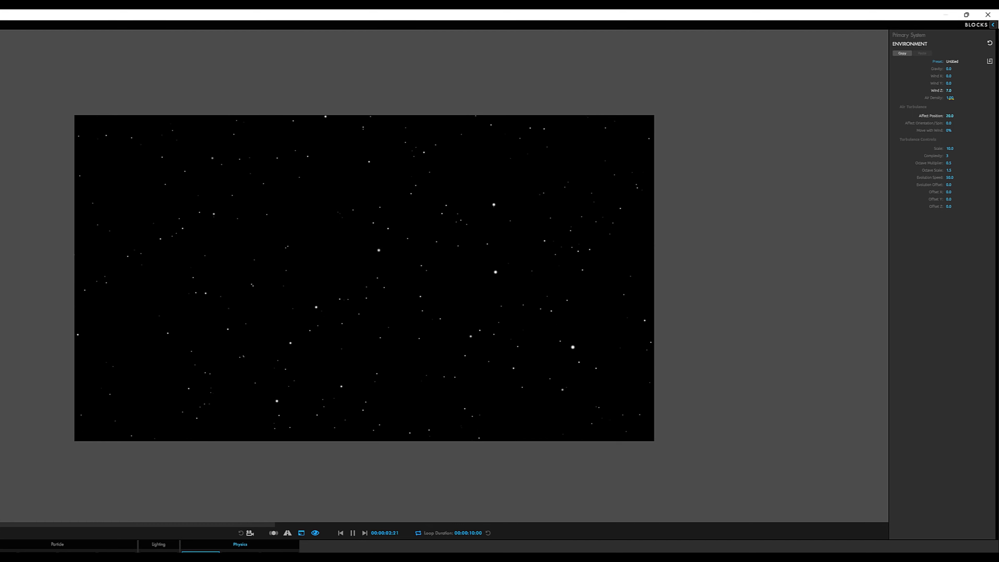
Set the environment's Air Density to 9 and the air turbulence Affect Position to 0
{"action": "left_click_drag", "start_coordinate": [951, 99], "coordinate": [943, 98]}
{"action": "left_click", "coordinate": [949, 98]}
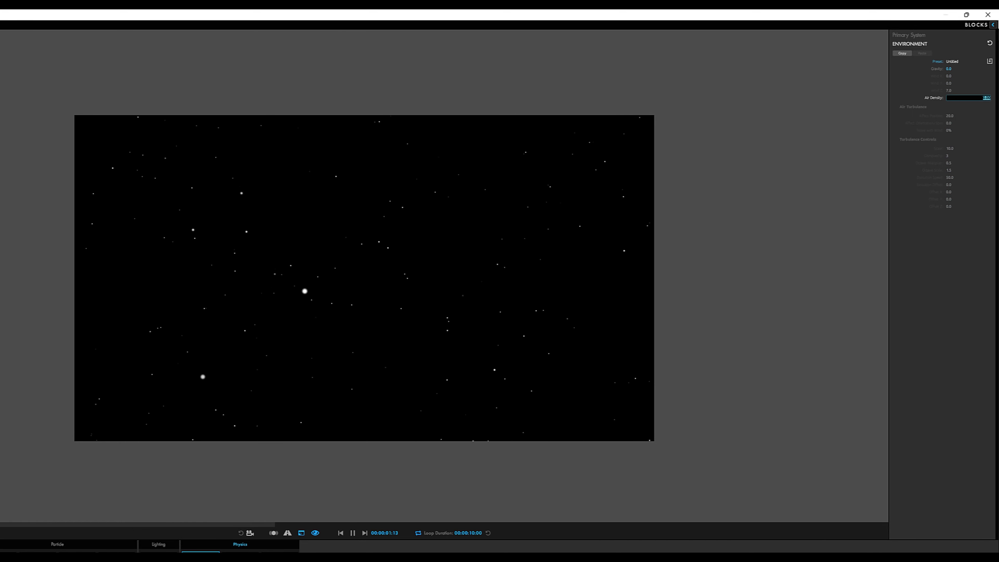
{"action": "type", "text": "9"}
{"action": "key", "text": "Return"}
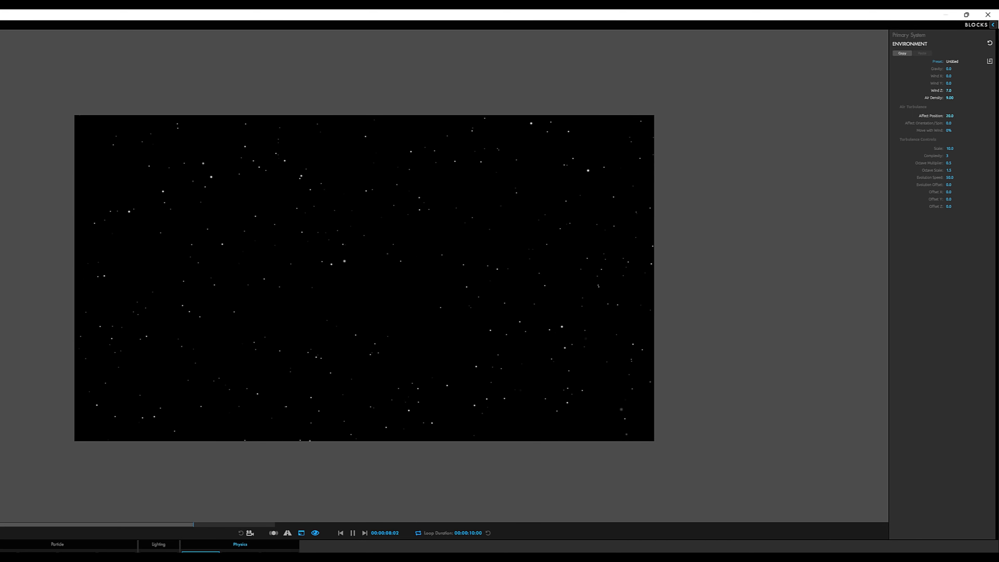
{"action": "left_click", "coordinate": [947, 116]}
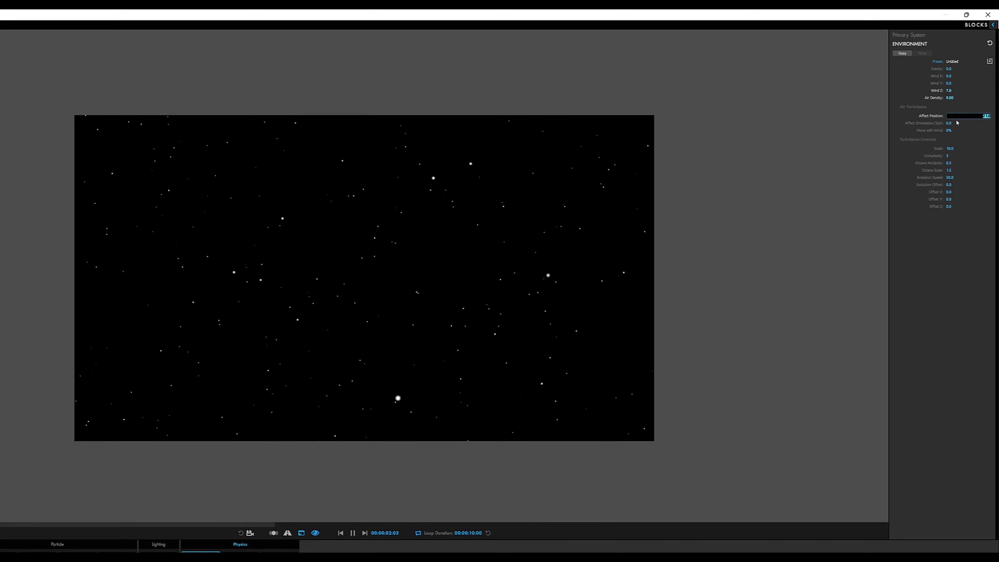
{"action": "key", "text": "Return"}
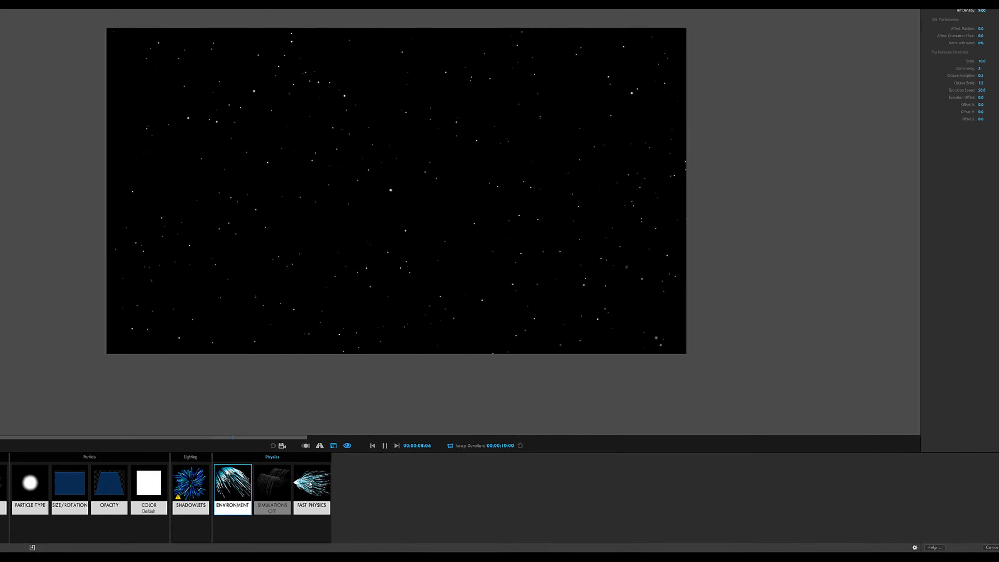
In the Fast Physics settings, set Drift X to 0 and Drift Y to -24
{"action": "left_click", "coordinate": [310, 485]}
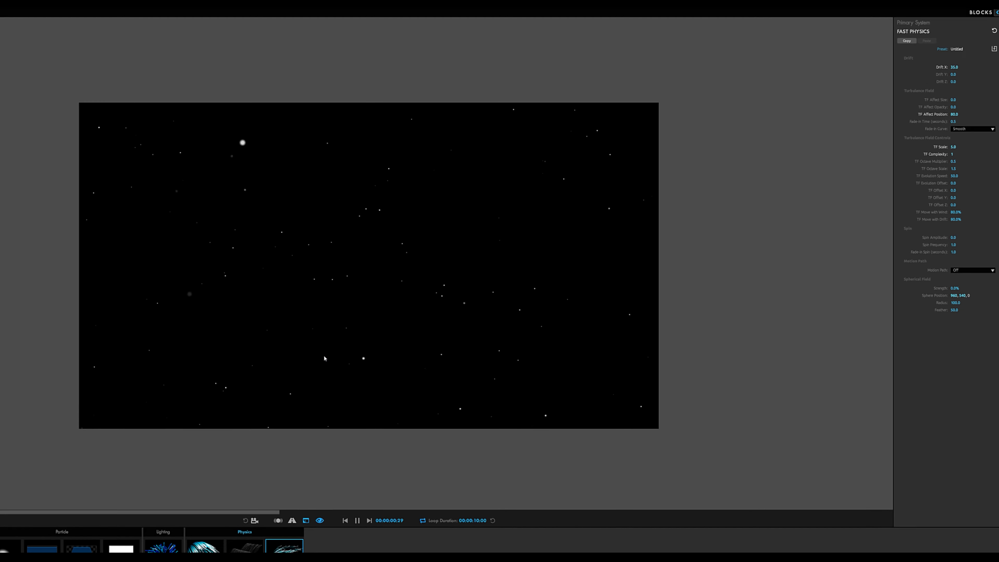
{"action": "left_click", "coordinate": [950, 80]}
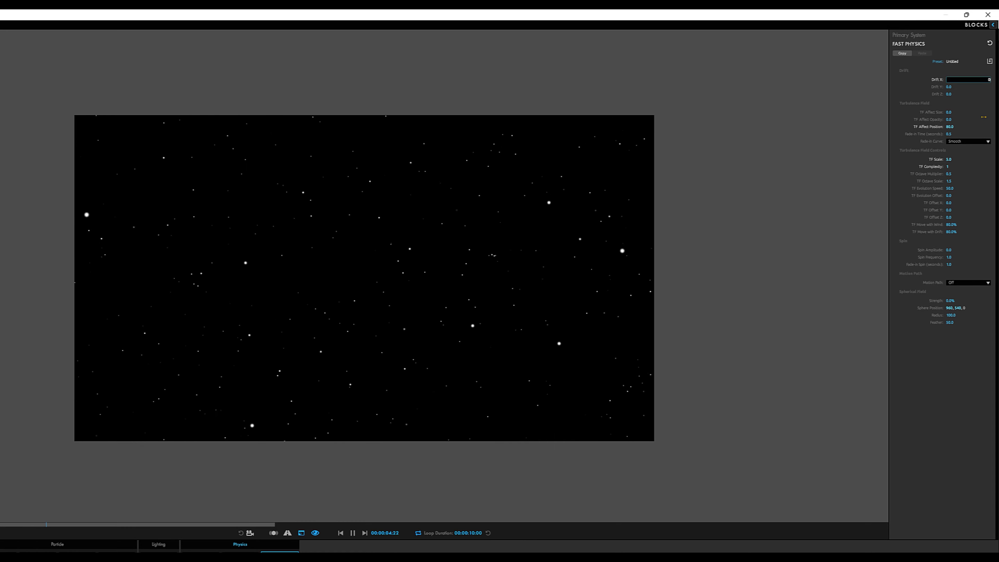
{"action": "key", "text": "Return"}
{"action": "left_click", "coordinate": [948, 87]}
{"action": "type", "text": "-24"}
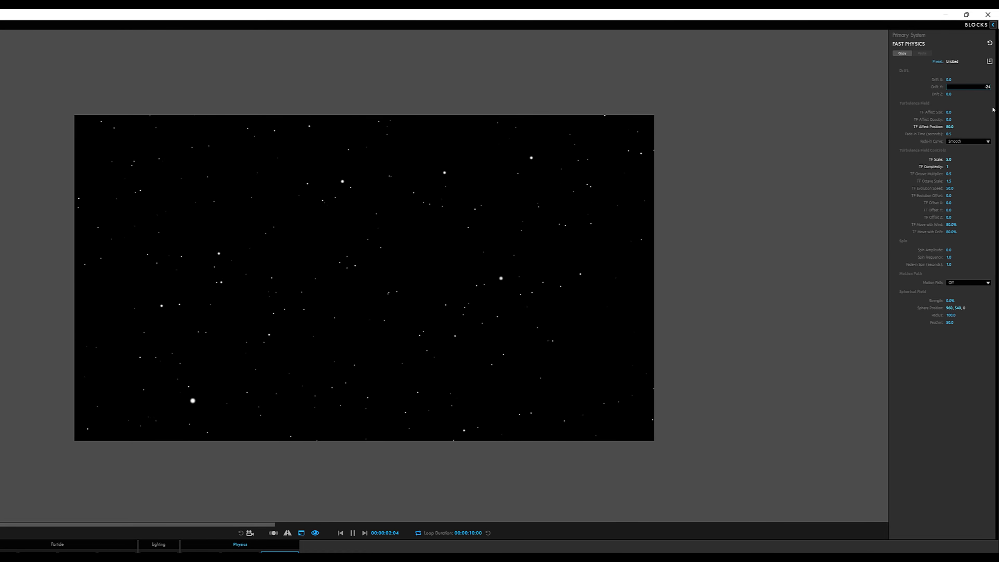
{"action": "key", "text": "Return"}
Set TF Affect Position to 4, TF Scale to 17 and TF Complexity to 3, and apply the particle design to the layer
{"action": "left_click", "coordinate": [949, 126]}
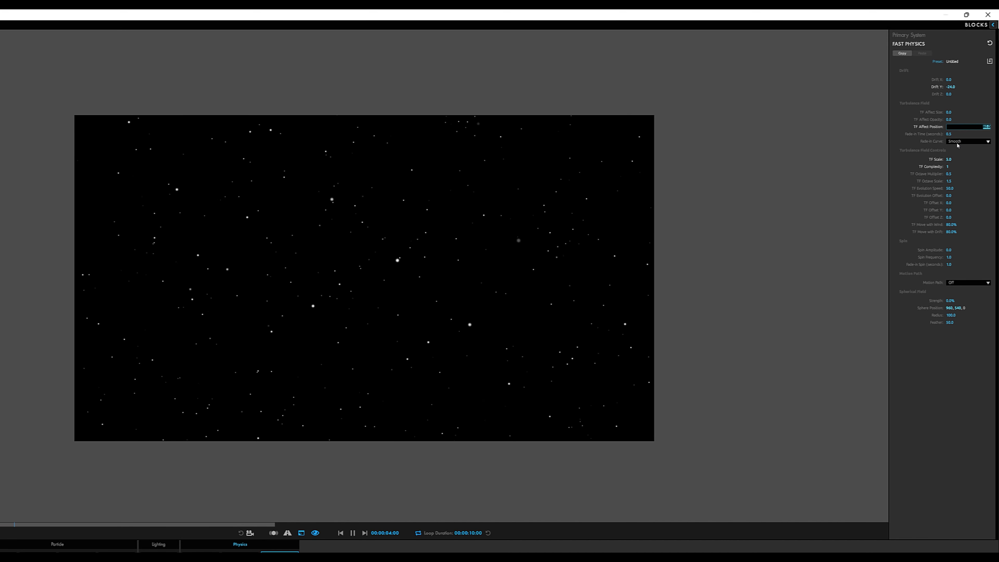
{"action": "type", "text": "4"}
{"action": "key", "text": "Return"}
{"action": "left_click", "coordinate": [949, 159]}
{"action": "type", "text": "17"}
{"action": "key", "text": "Return"}
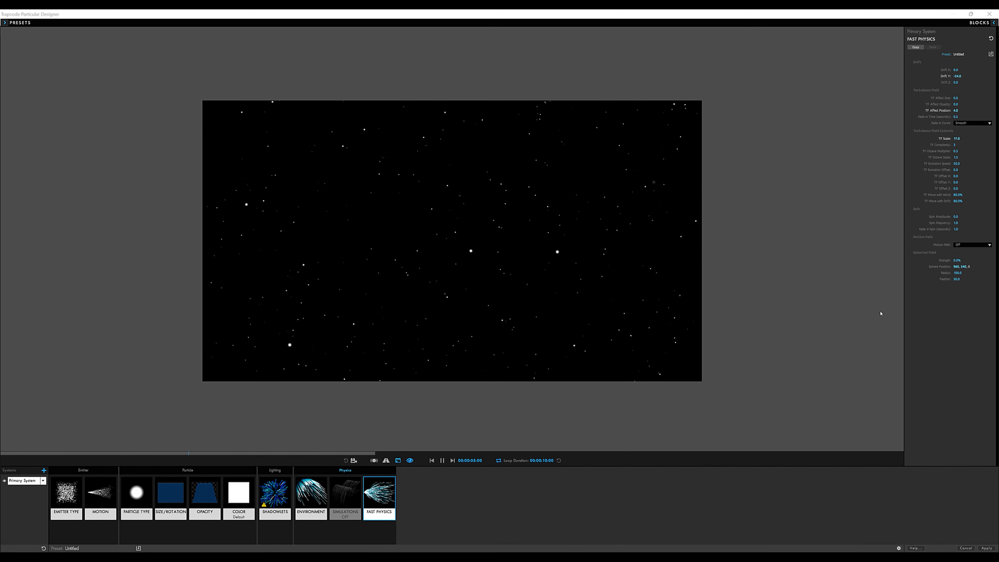
{"action": "left_click", "coordinate": [985, 547]}
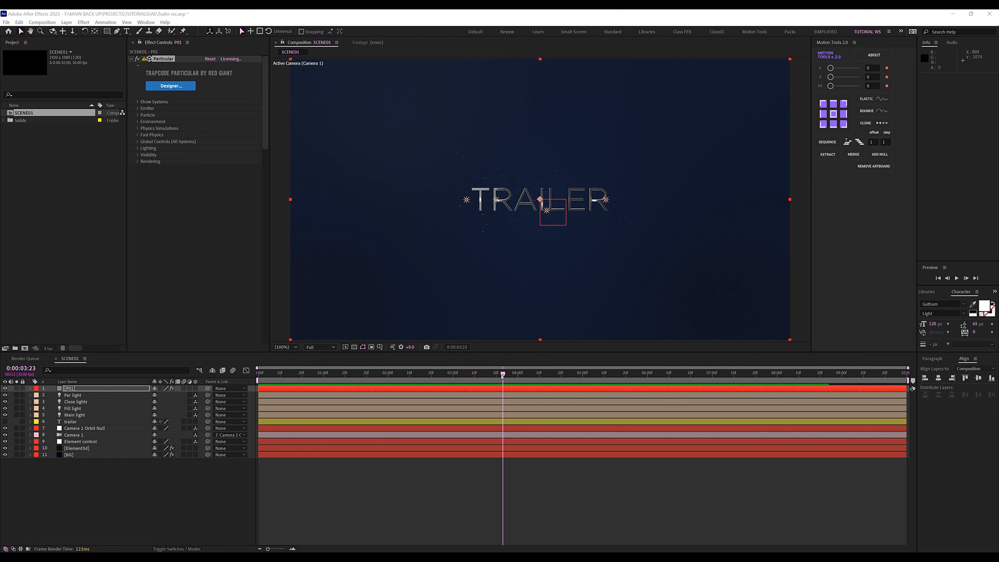
Preview the SCENE01 composition from its first frame to check the particle motion around the title
{"action": "left_click_drag", "start_coordinate": [502, 373], "coordinate": [247, 373]}
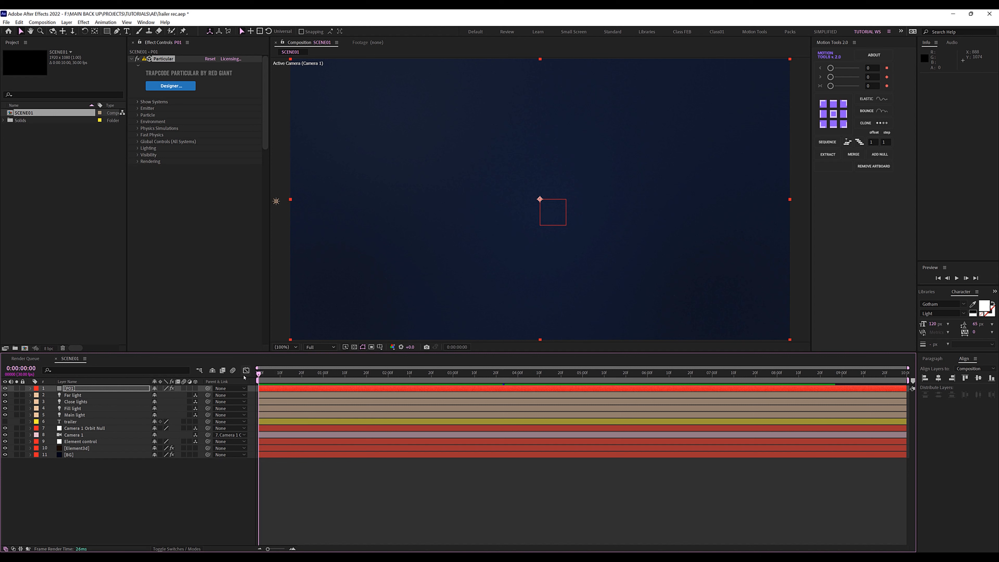
{"action": "key", "text": "space"}
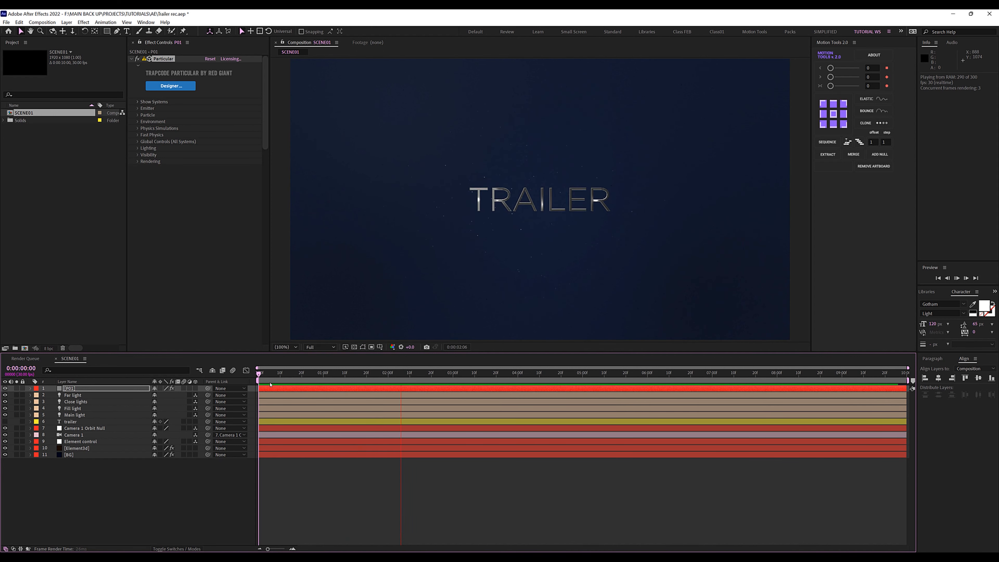
{"action": "key", "text": "space"}
Duplicate the P01 particle layer and solo the copy
{"action": "left_click", "coordinate": [90, 388]}
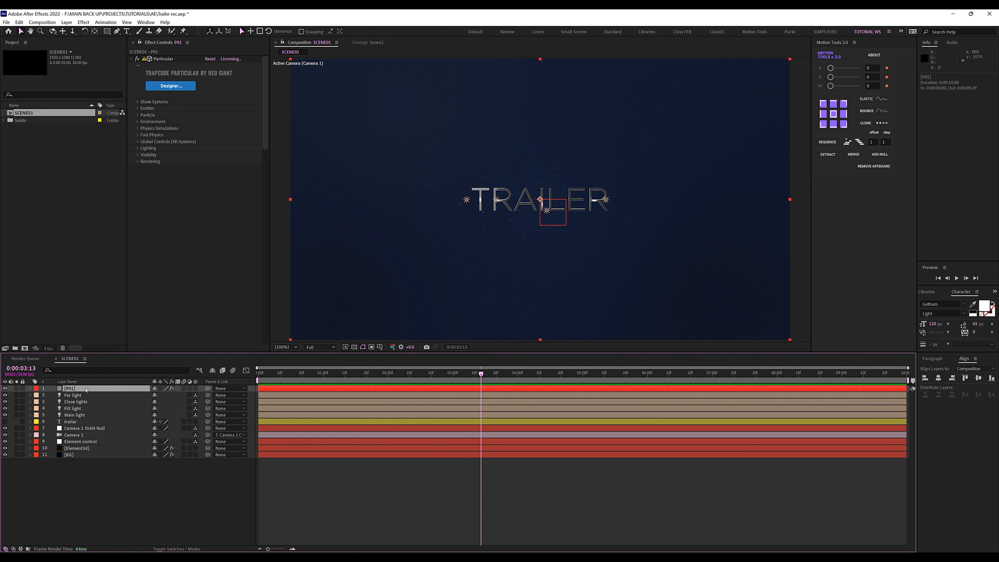
{"action": "key", "text": "ctrl+d"}
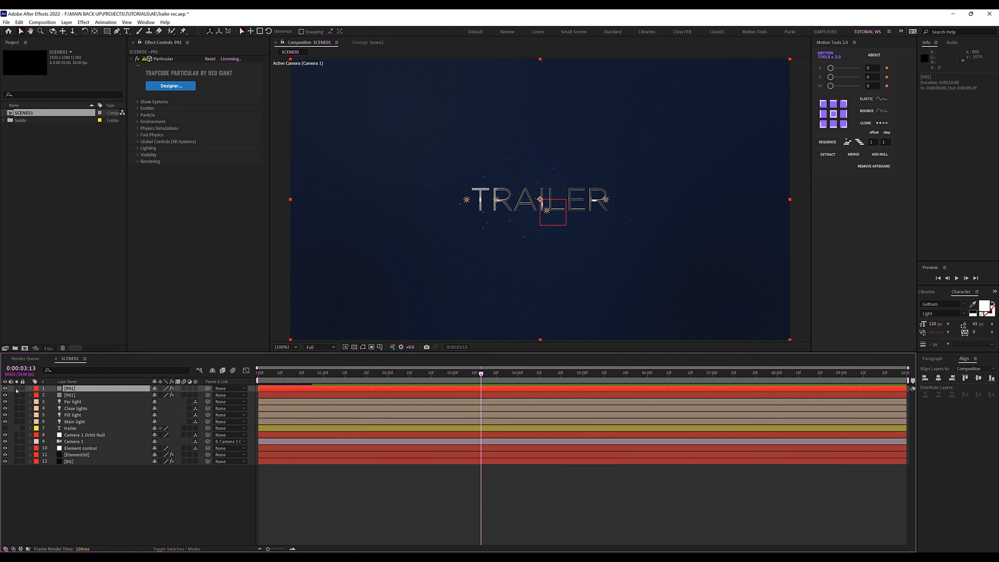
{"action": "left_click", "coordinate": [16, 388]}
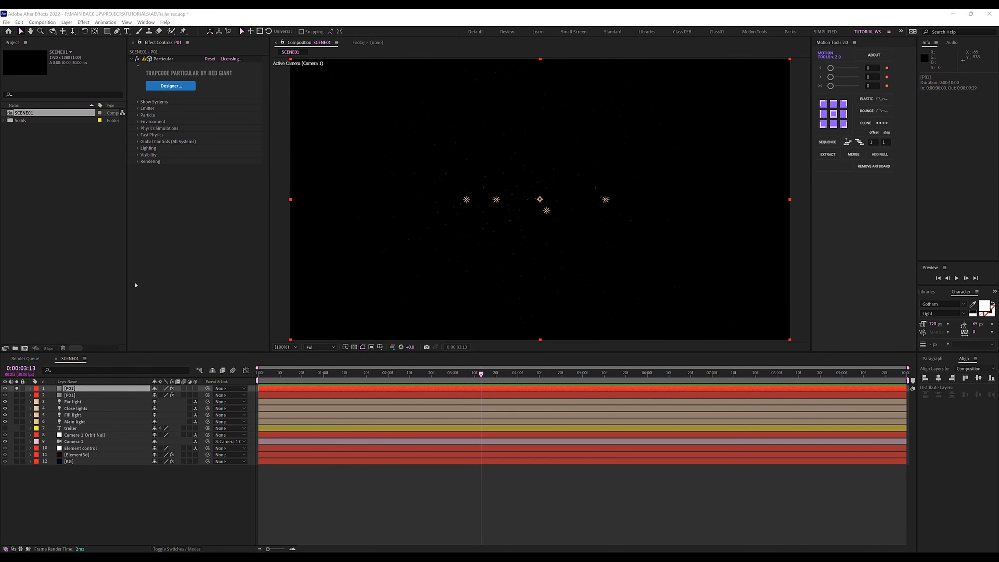
In the duplicate's Particular Designer, reduce the emitter's particles per second and adjust the particle's Life Random
{"action": "left_click", "coordinate": [180, 87]}
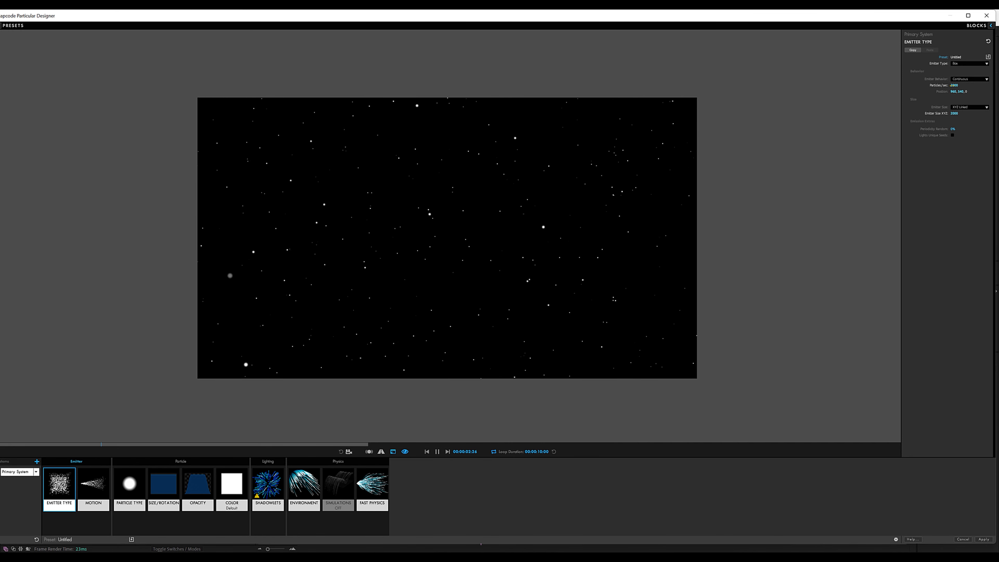
{"action": "left_click", "coordinate": [954, 85]}
{"action": "left_click", "coordinate": [93, 484]}
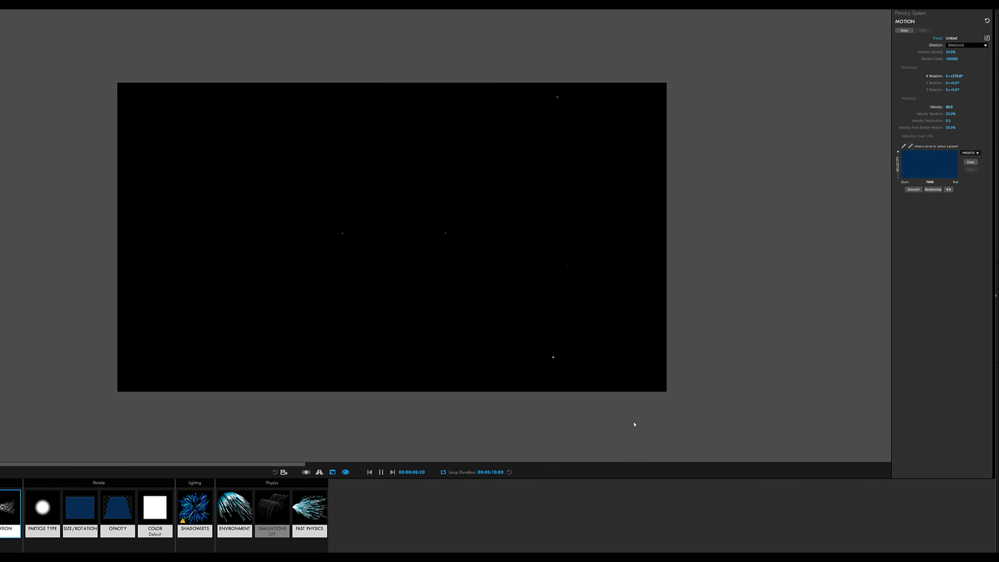
{"action": "left_click", "coordinate": [45, 506]}
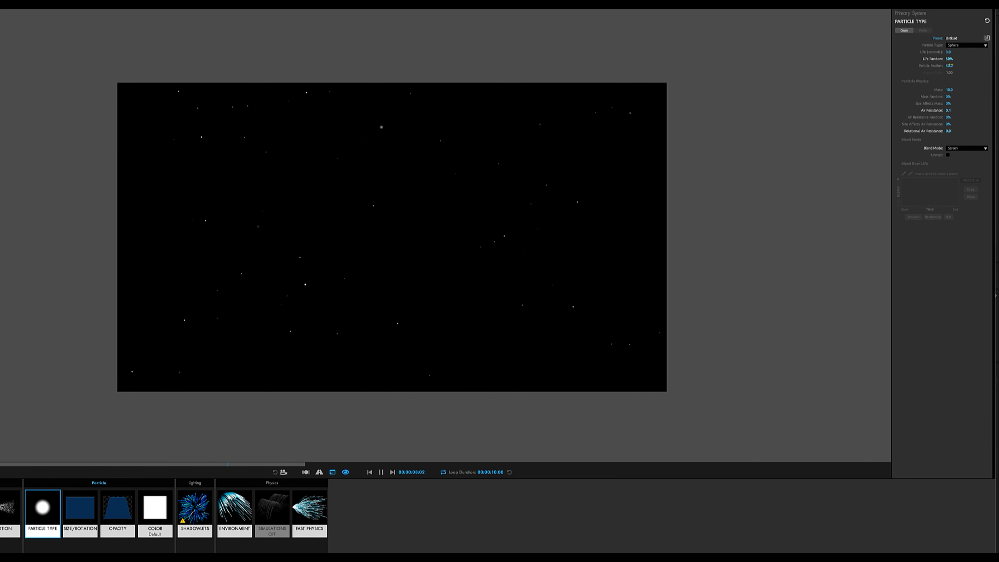
{"action": "left_click", "coordinate": [949, 59]}
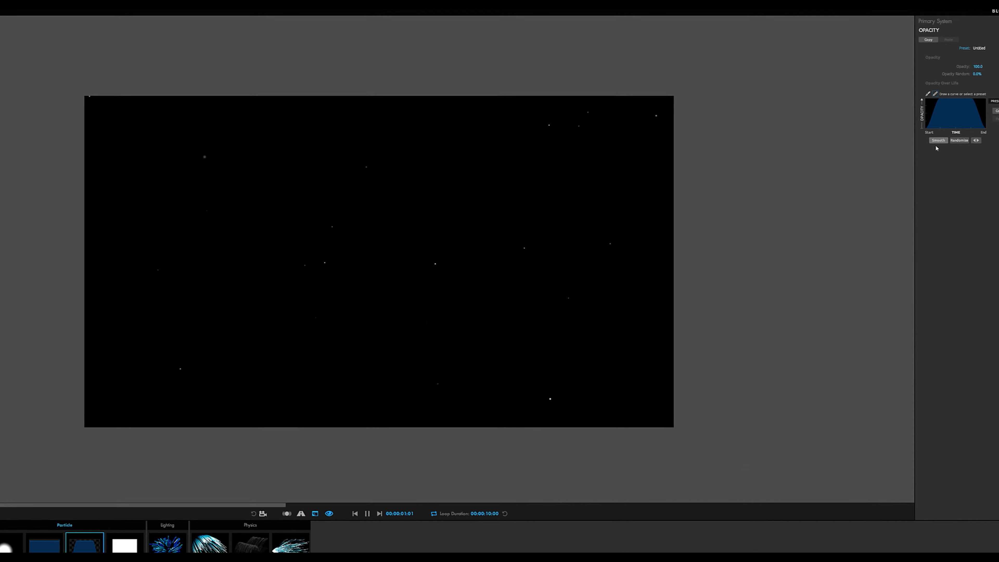
Apply a falling preset curve to the particles' Opacity Over Life and randomize it
{"action": "left_click", "coordinate": [968, 118]}
{"action": "left_click", "coordinate": [948, 133]}
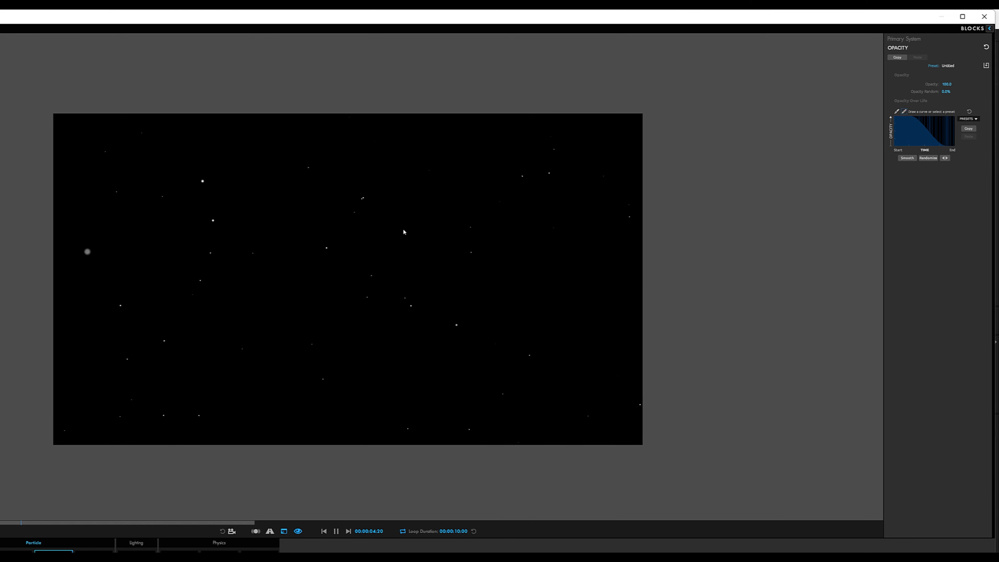
{"action": "left_click", "coordinate": [929, 158]}
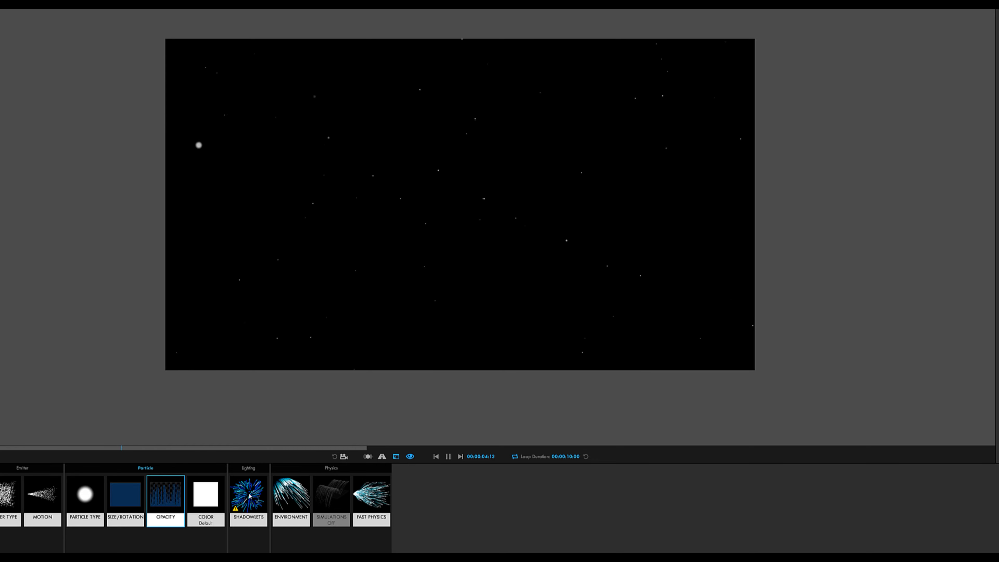
Turn off the Shadowlets lighting, check the Fast Physics values, and apply the design to the duplicate layer
{"action": "left_click", "coordinate": [250, 506]}
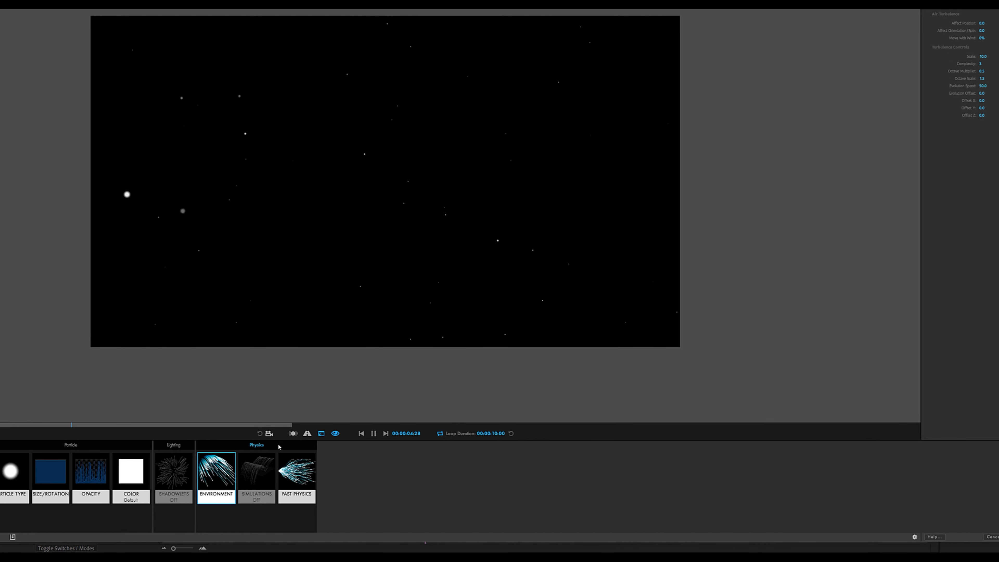
{"action": "left_click", "coordinate": [296, 480]}
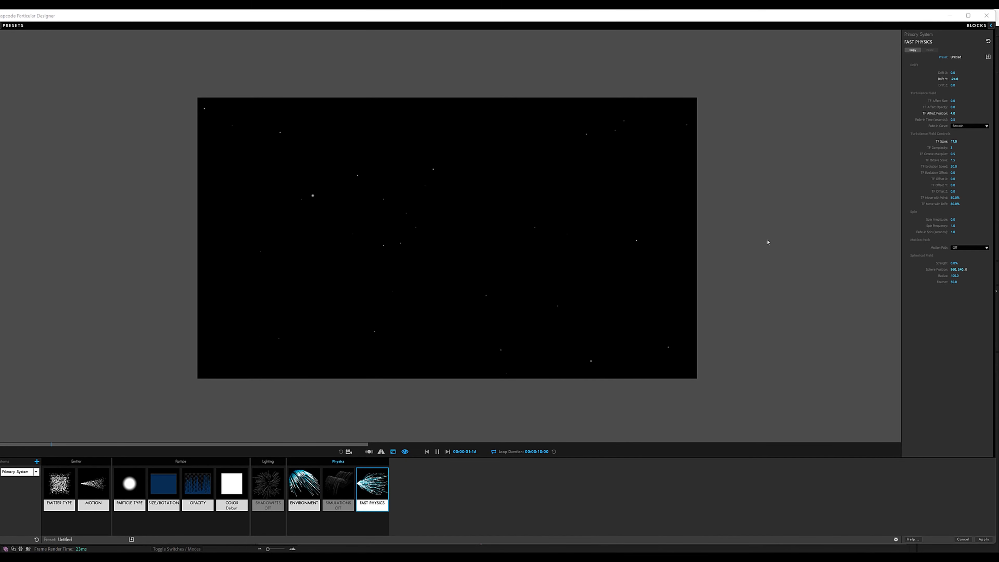
{"action": "left_click", "coordinate": [983, 539]}
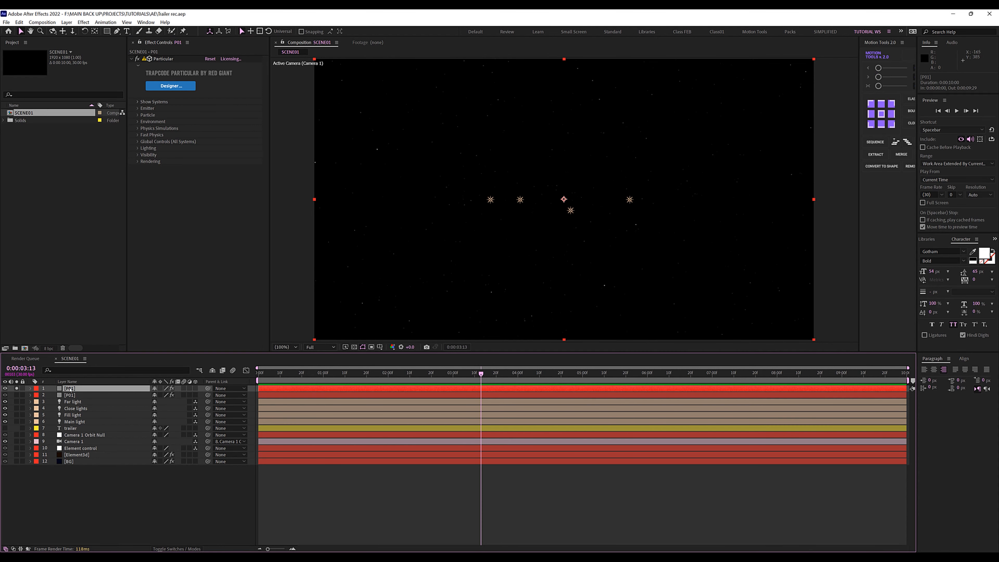
Duplicate the soloed particle layer to create a third particle layer
{"action": "key", "text": "ctrl+d"}
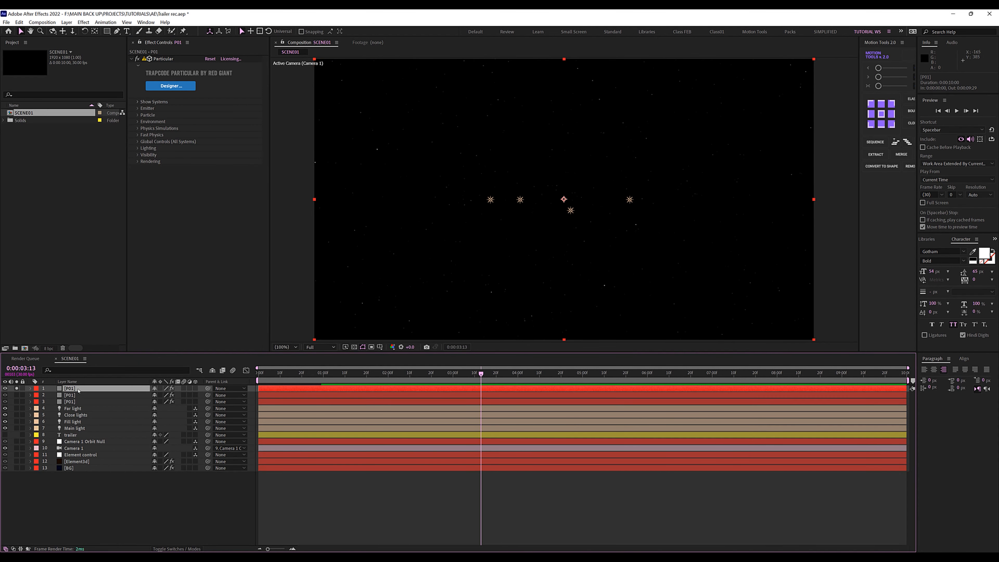
In the third particle layer's Particular Designer, set the emitter to 40 particles per second and adjust its XYZ size and the particle's Life in seconds
{"action": "key", "text": "ctrl+s"}
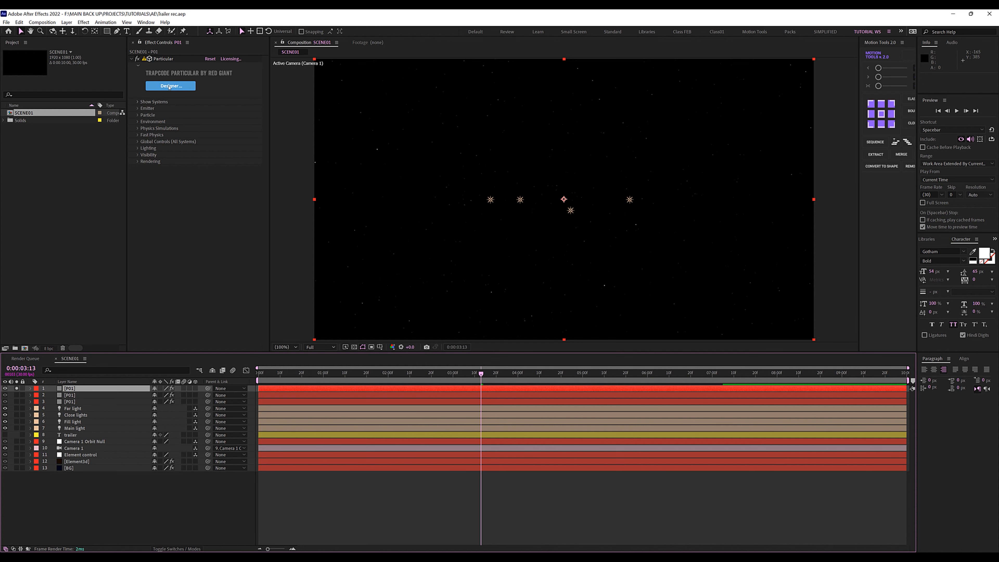
{"action": "left_click", "coordinate": [170, 86]}
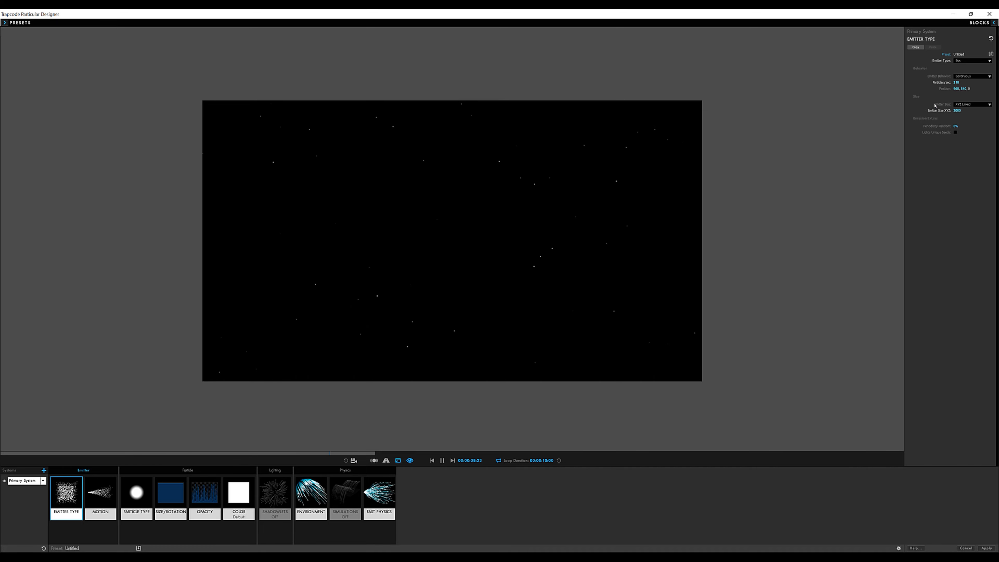
{"action": "left_click", "coordinate": [956, 82]}
{"action": "type", "text": "40"}
{"action": "key", "text": "Return"}
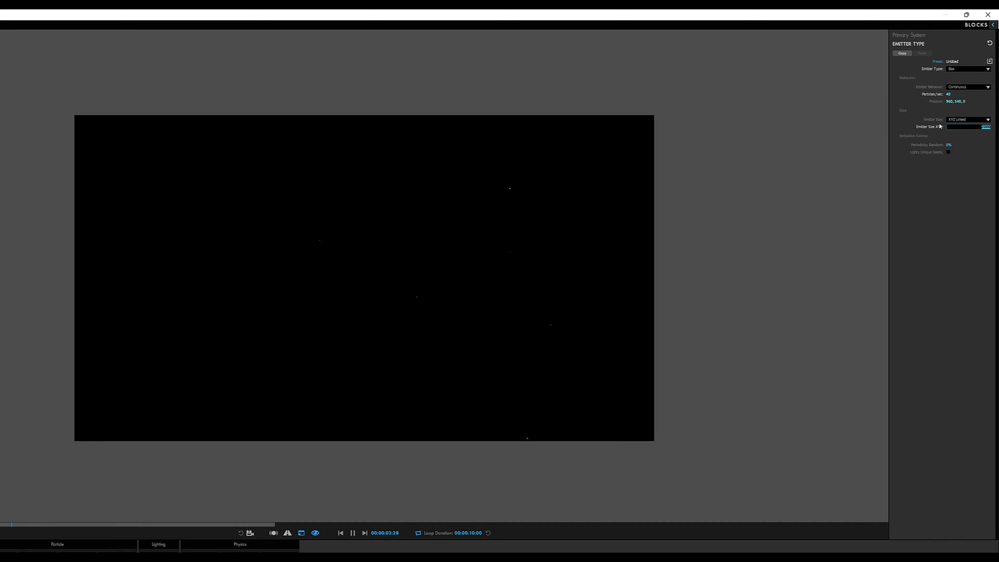
{"action": "type", "text": "20"}
{"action": "key", "text": "Return"}
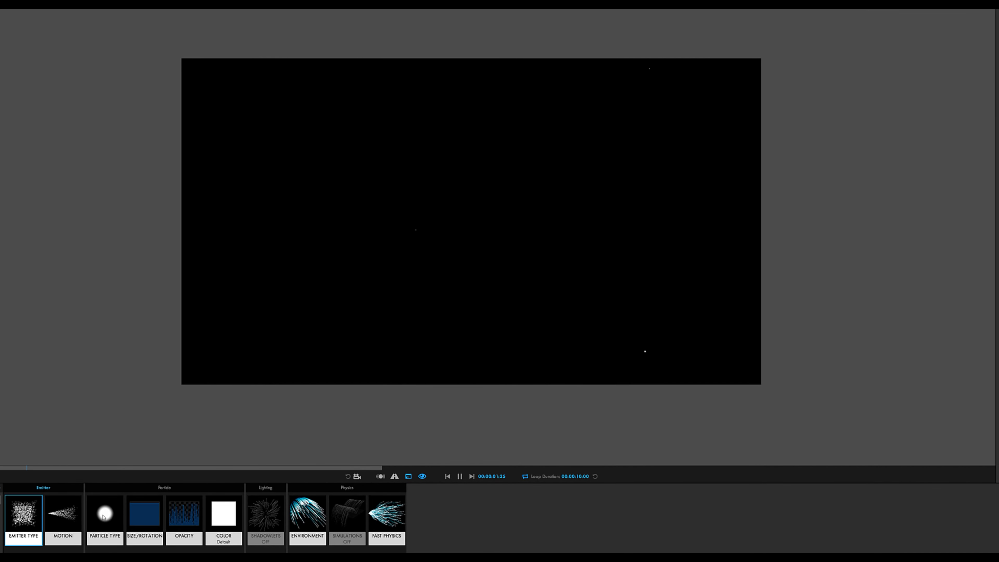
{"action": "left_click", "coordinate": [104, 517]}
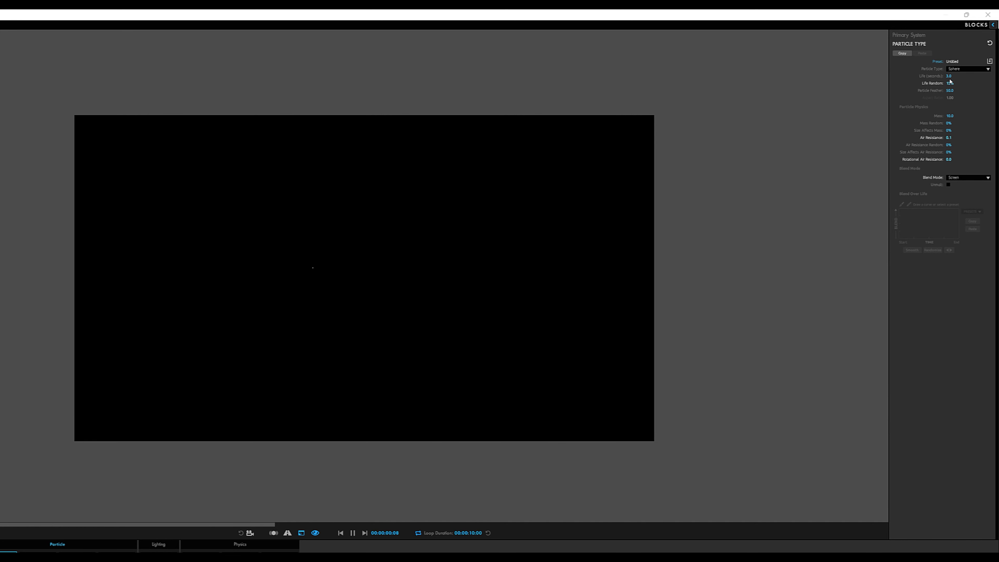
{"action": "left_click_drag", "start_coordinate": [949, 76], "coordinate": [978, 92]}
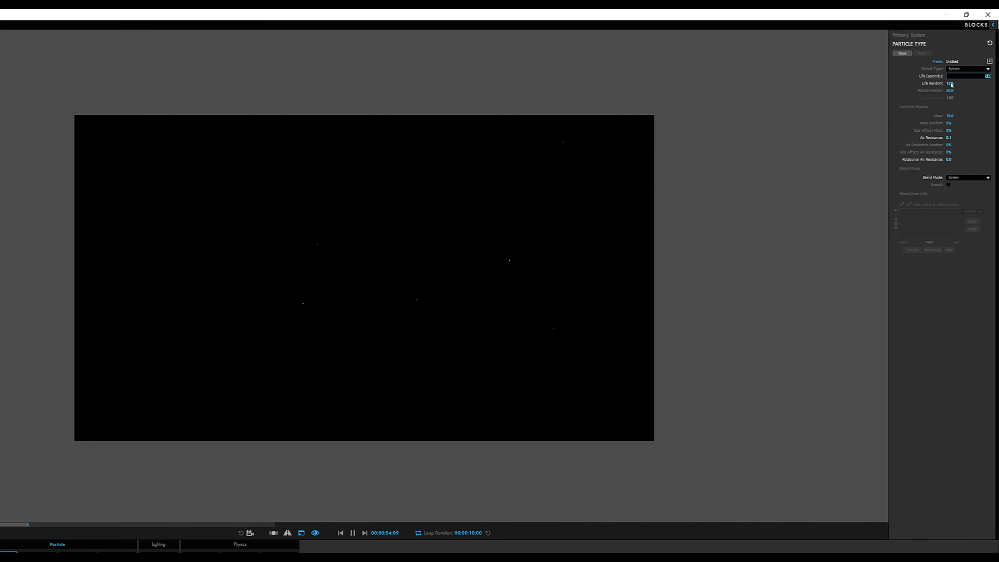
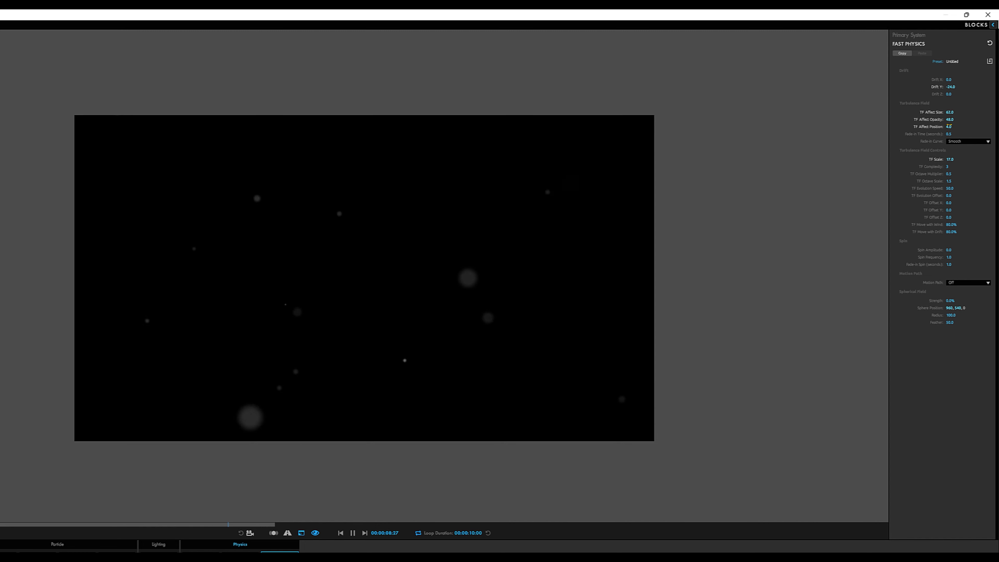
In Fast Physics, raise TF Affect Position, set Fade-in Time to 0.8 seconds, and apply the design to the layer
{"action": "left_click", "coordinate": [948, 126]}
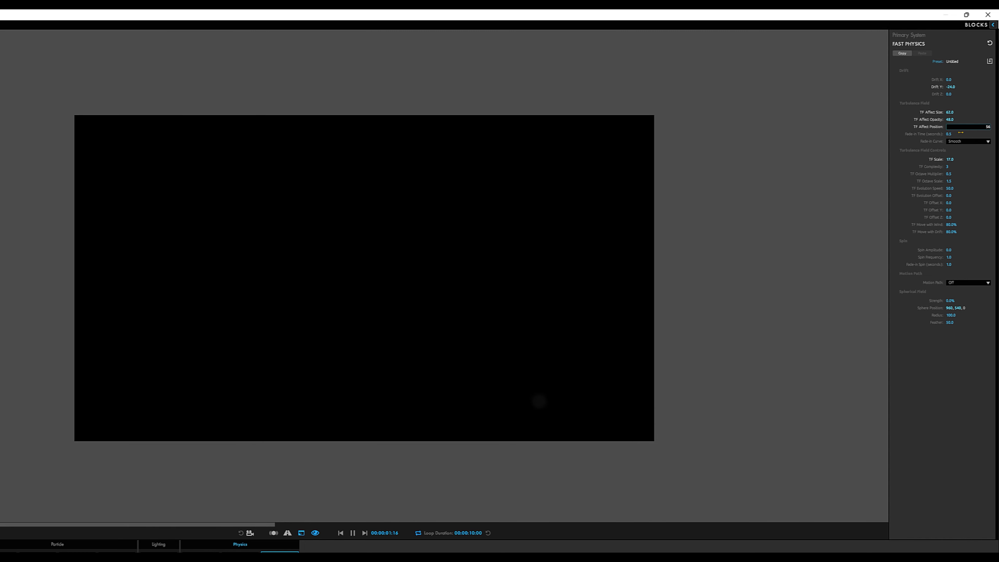
{"action": "key", "text": "Return"}
{"action": "left_click", "coordinate": [950, 133]}
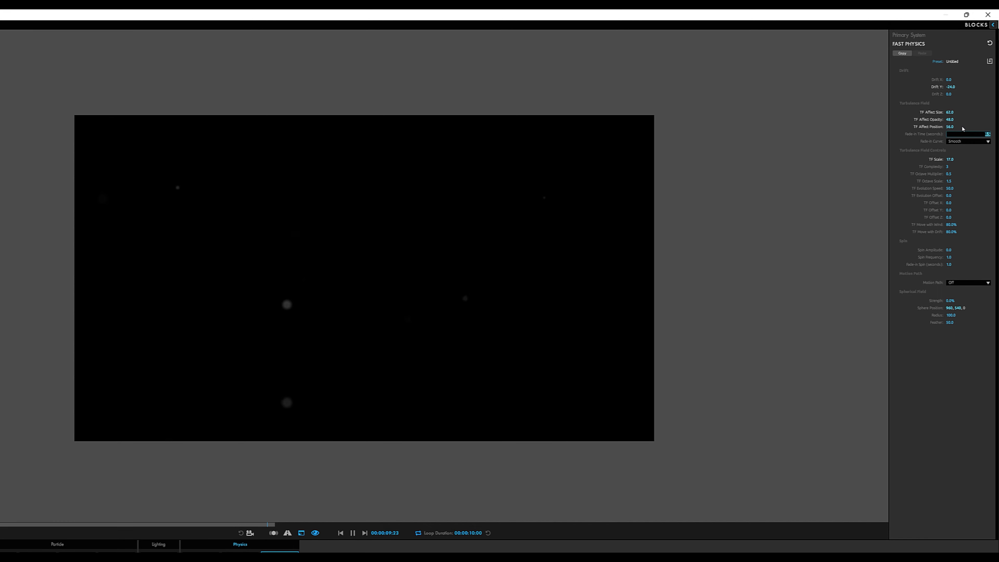
{"action": "type", "text": "0.8"}
{"action": "key", "text": "Return"}
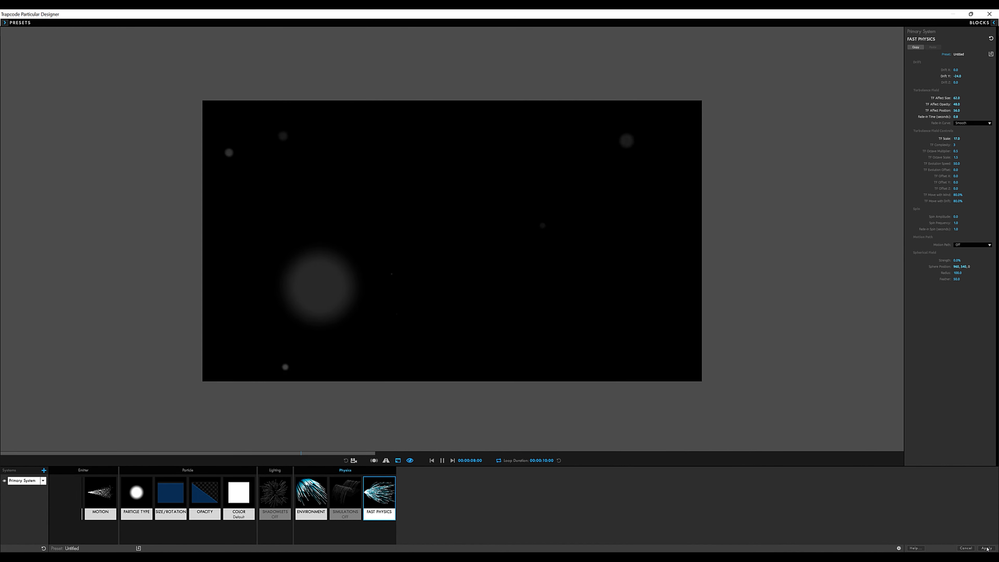
{"action": "left_click", "coordinate": [987, 548]}
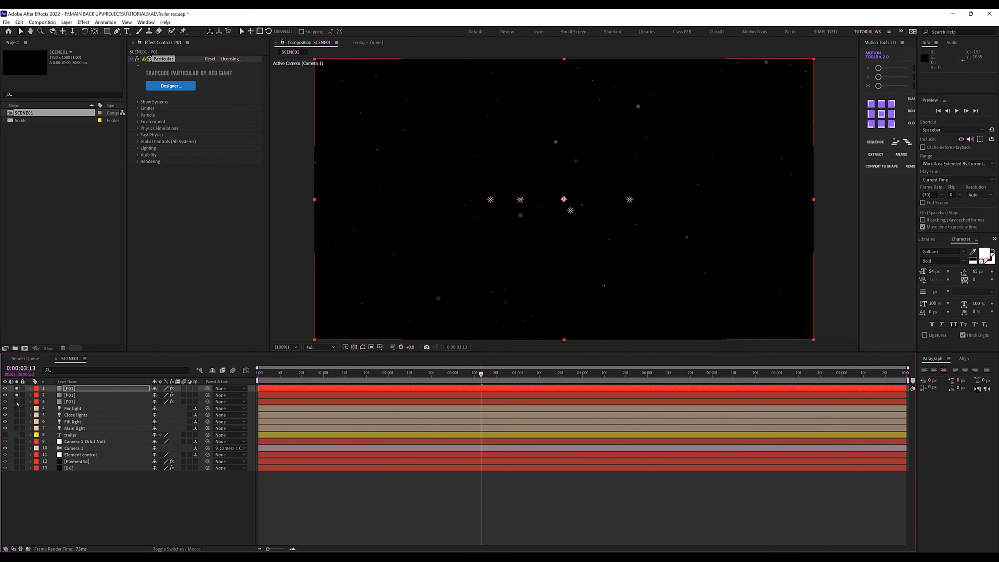
Solo the lowest particle layer along with the other two and set the topmost particle layer's opacity to 70%
{"action": "left_click", "coordinate": [16, 401]}
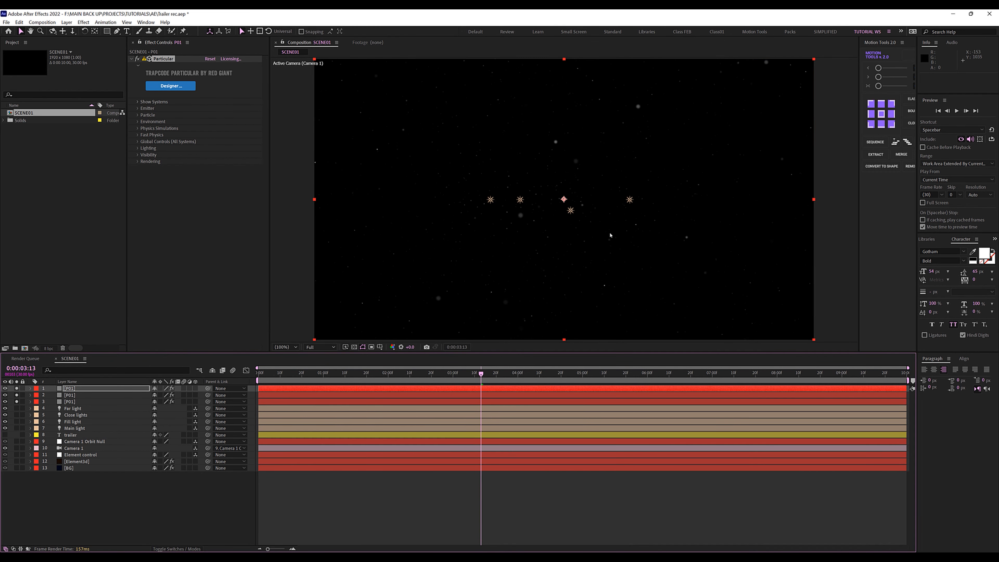
{"action": "left_click", "coordinate": [83, 389]}
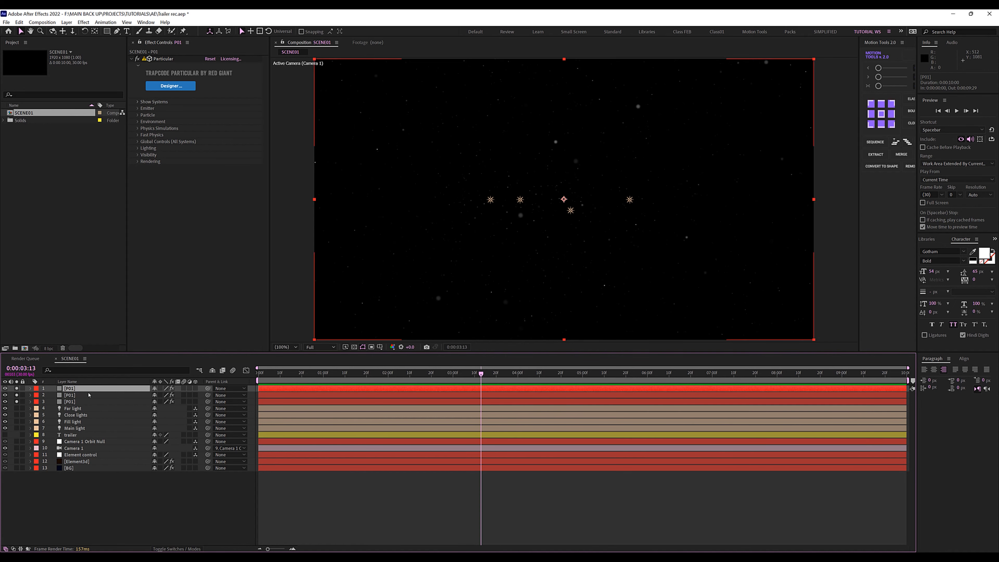
{"action": "key", "text": "t"}
{"action": "left_click", "coordinate": [156, 395]}
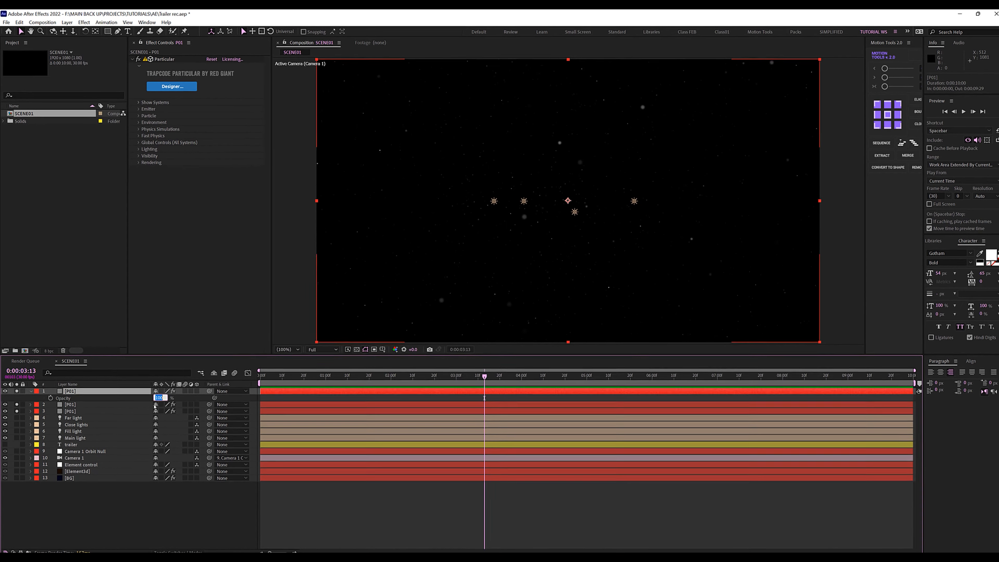
{"action": "type", "text": "70"}
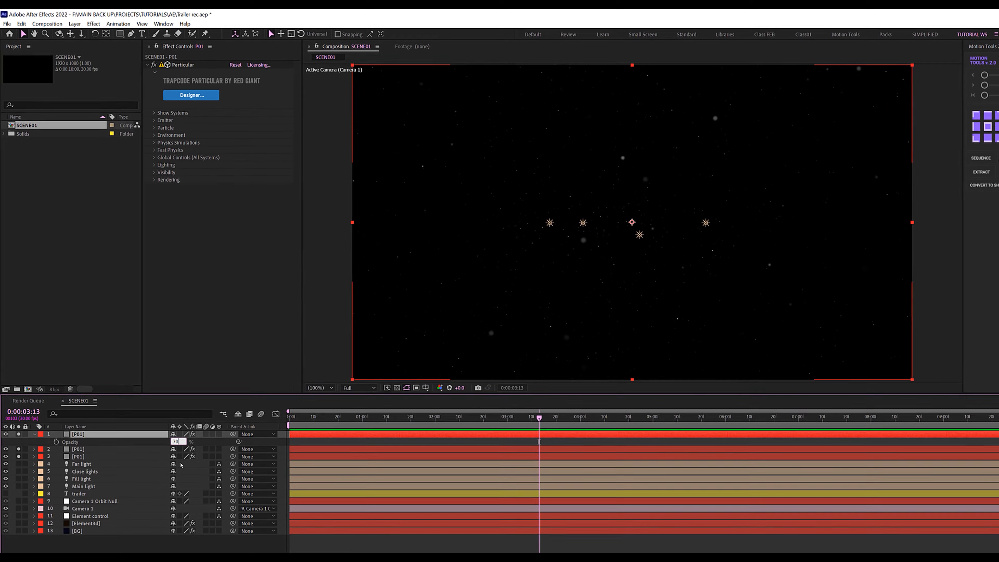
{"action": "left_click", "coordinate": [180, 465]}
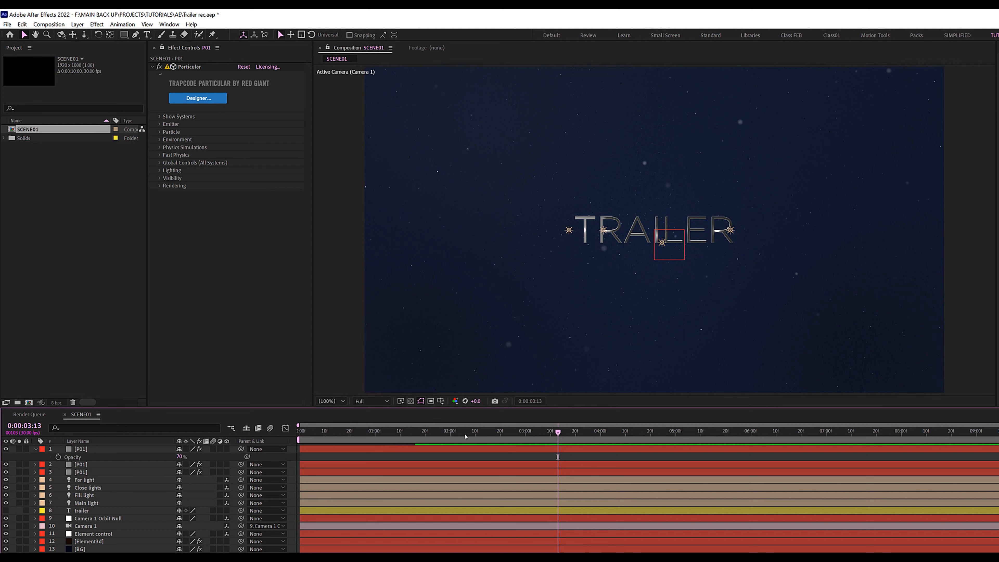
Play the composition from the first frame to examine the particles around the TRAILER title
{"action": "left_click", "coordinate": [388, 432]}
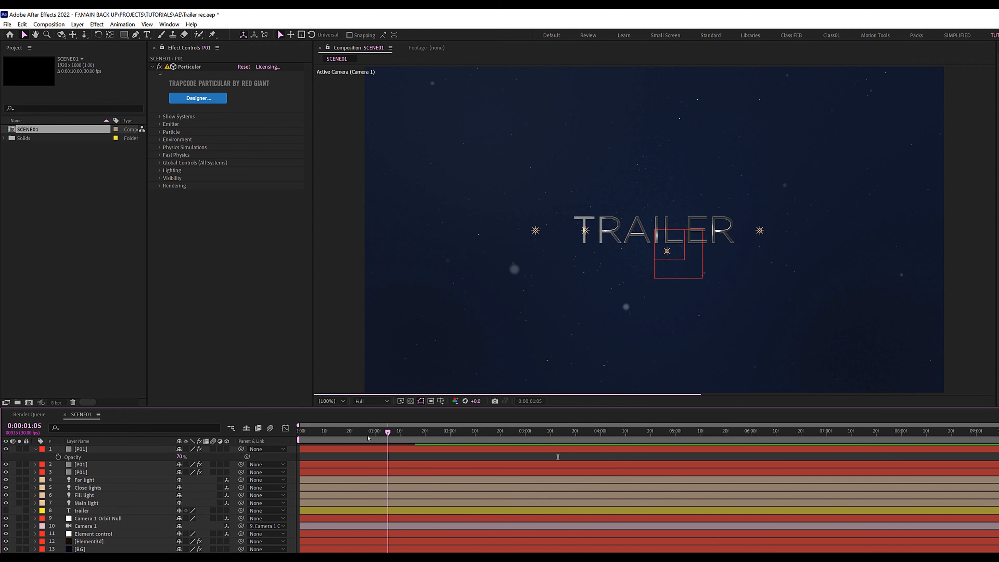
{"action": "left_click_drag", "start_coordinate": [367, 435], "coordinate": [300, 435]}
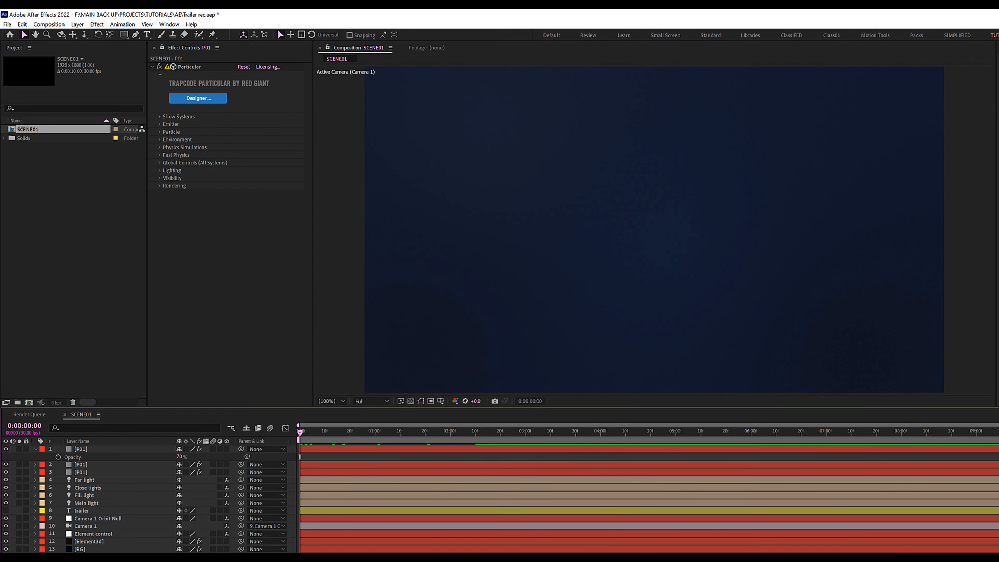
{"action": "key", "text": "space"}
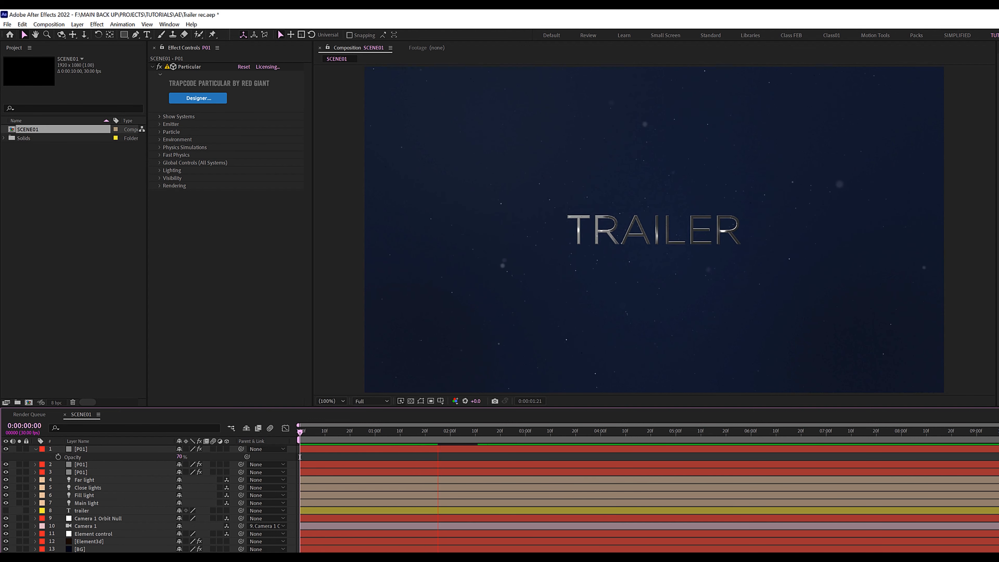
{"action": "key", "text": "space"}
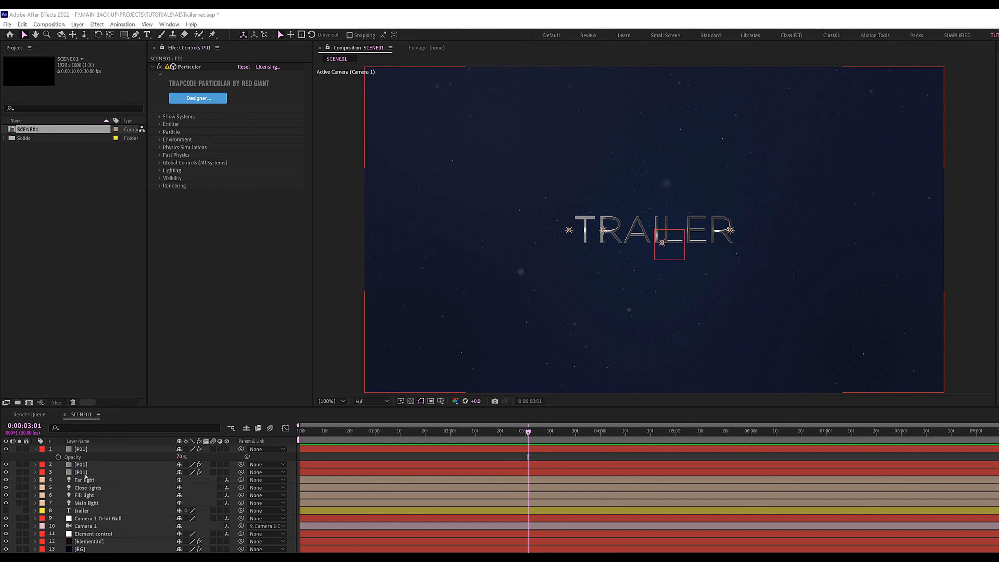
In the lowest particle layer's Particular rendering settings, set Motion Blur to On
{"action": "left_click", "coordinate": [85, 472]}
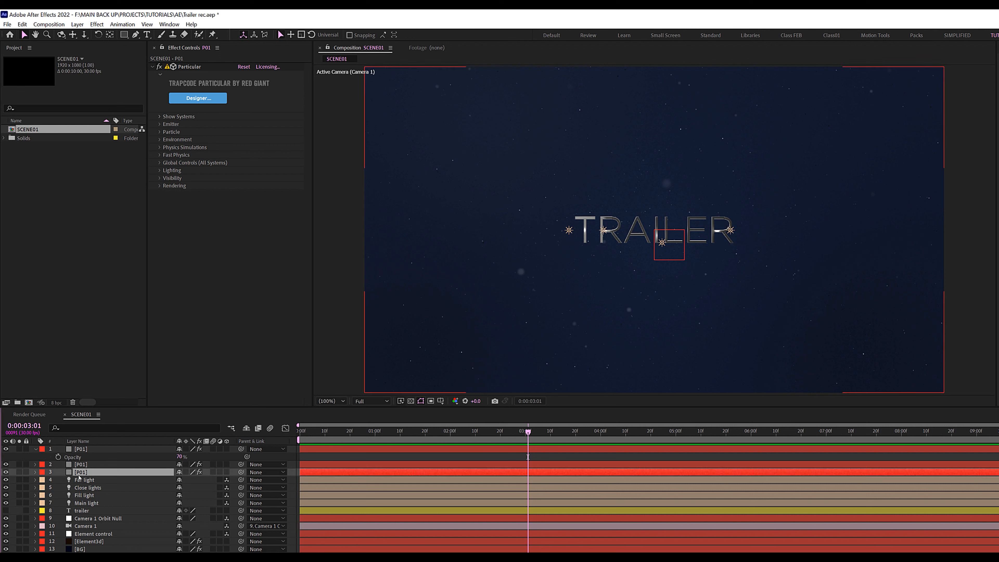
{"action": "left_click", "coordinate": [159, 185]}
{"action": "left_click", "coordinate": [168, 239]}
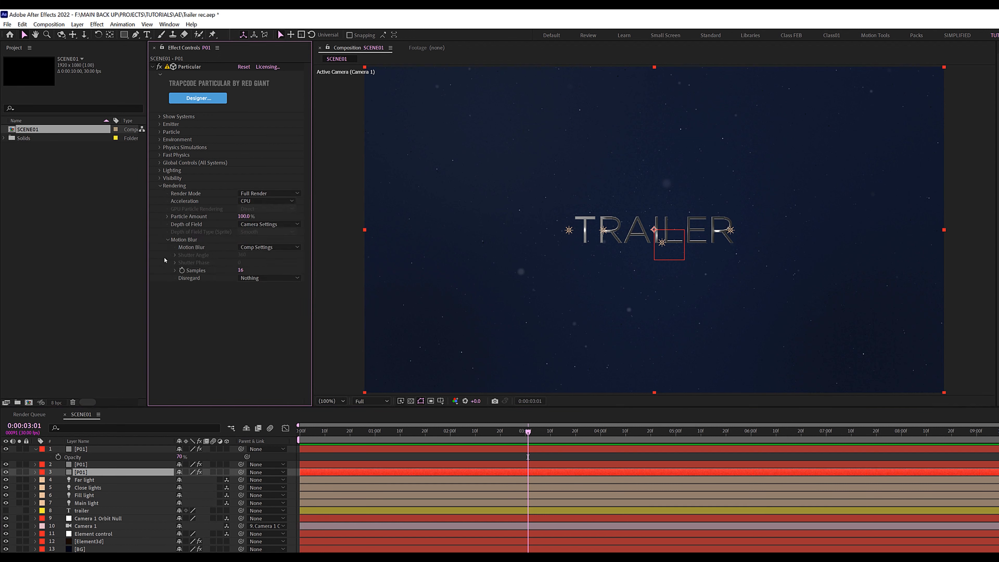
{"action": "left_click", "coordinate": [260, 248]}
{"action": "left_click", "coordinate": [260, 276]}
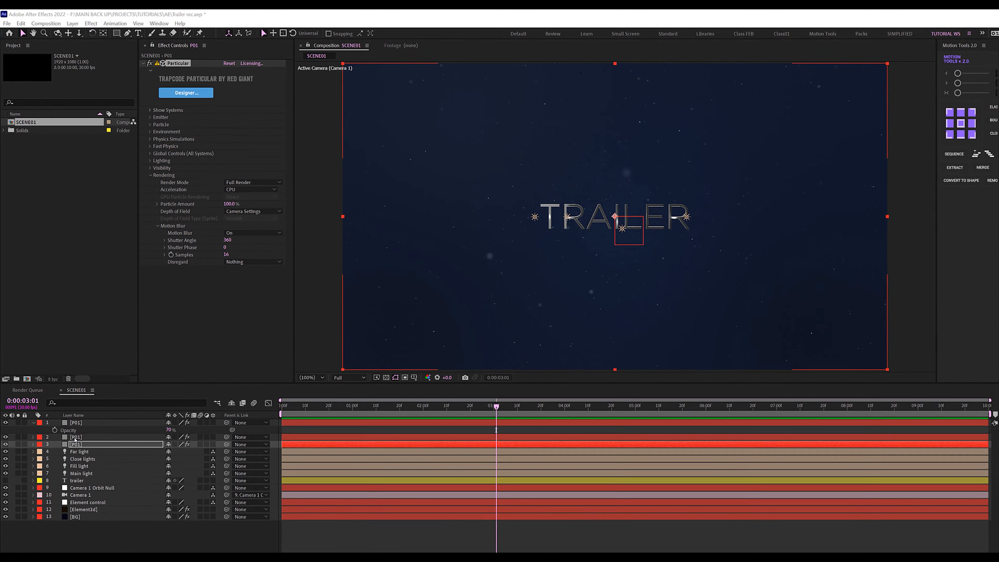
Set Particular's Motion Blur to On for the two upper particle layers as well
{"action": "left_click", "coordinate": [74, 437]}
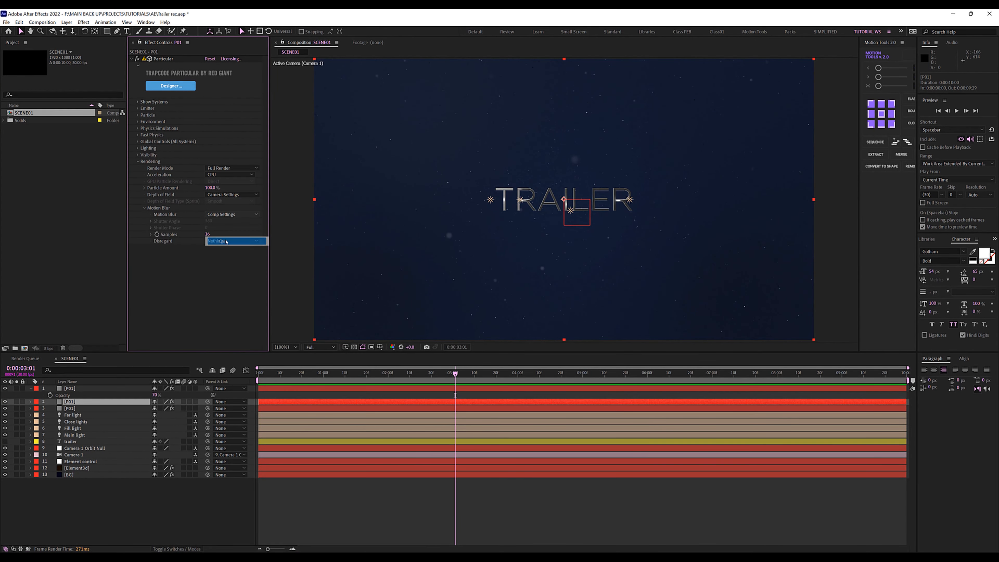
{"action": "left_click", "coordinate": [76, 388]}
{"action": "left_click", "coordinate": [139, 161]}
{"action": "left_click", "coordinate": [138, 161]}
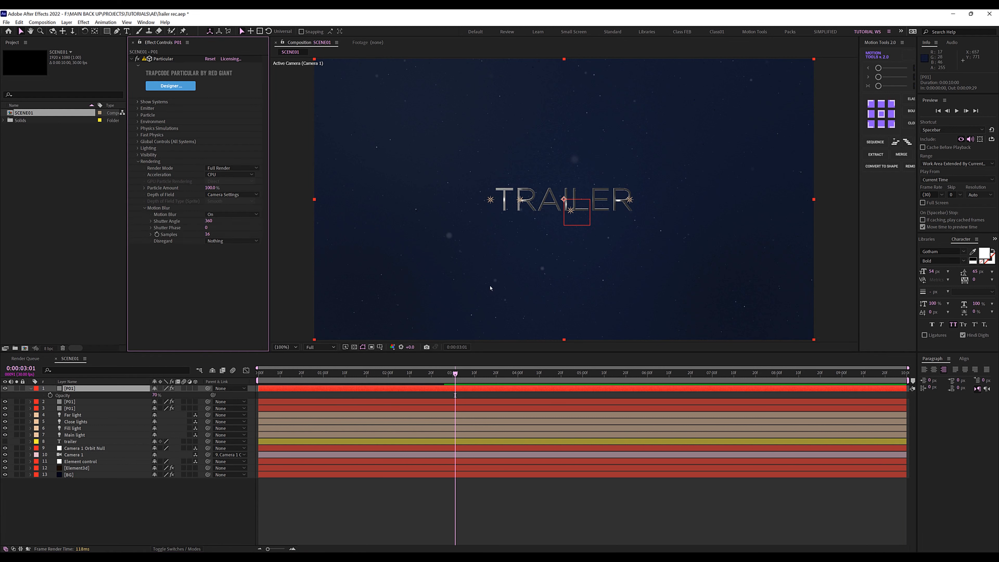
{"action": "left_click", "coordinate": [138, 161]}
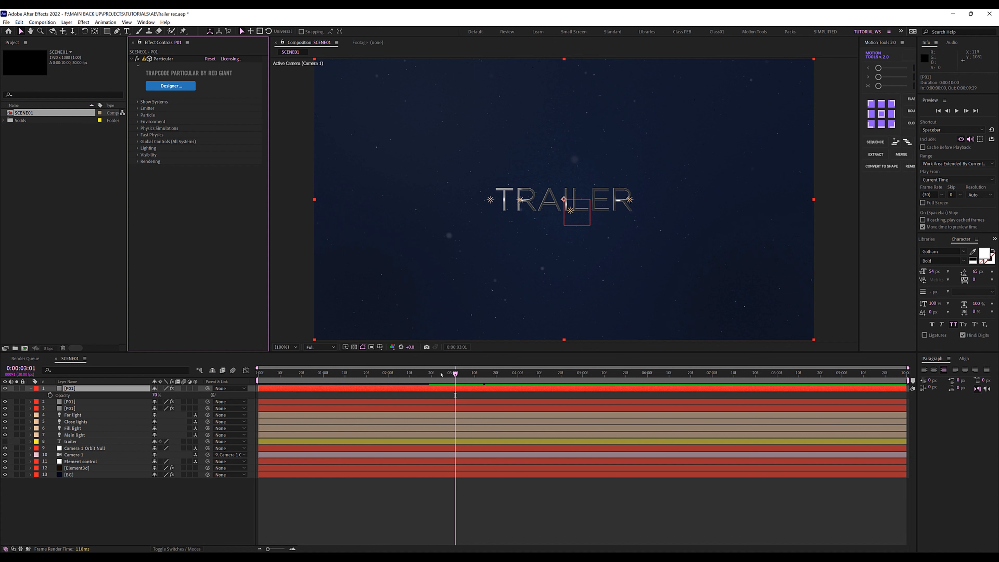
Shorten the work area to end at about 3.5 seconds and preview the motion-blurred particles from the first frame
{"action": "left_click_drag", "start_coordinate": [441, 374], "coordinate": [277, 383]}
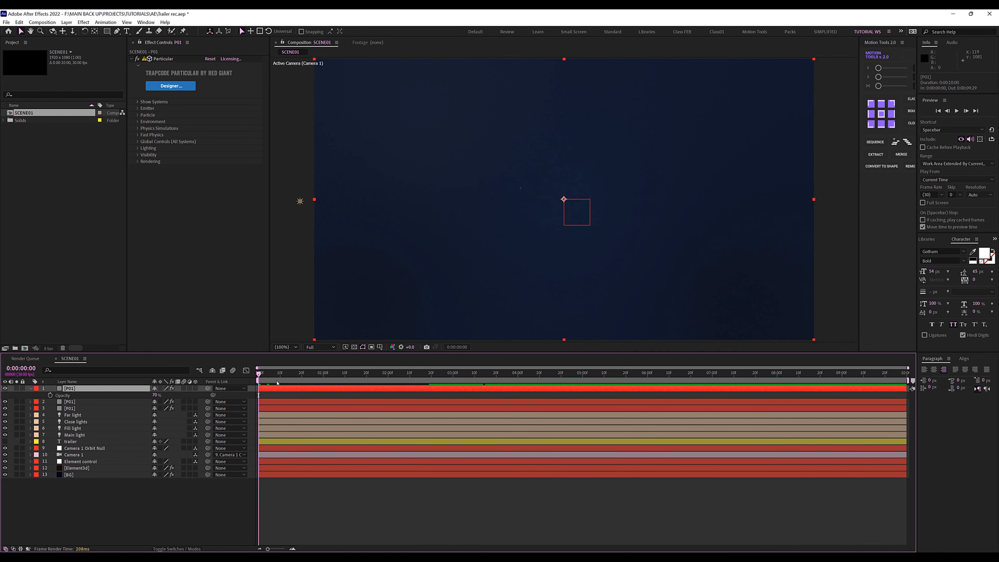
{"action": "left_click_drag", "start_coordinate": [484, 377], "coordinate": [485, 379]}
{"action": "key", "text": "space"}
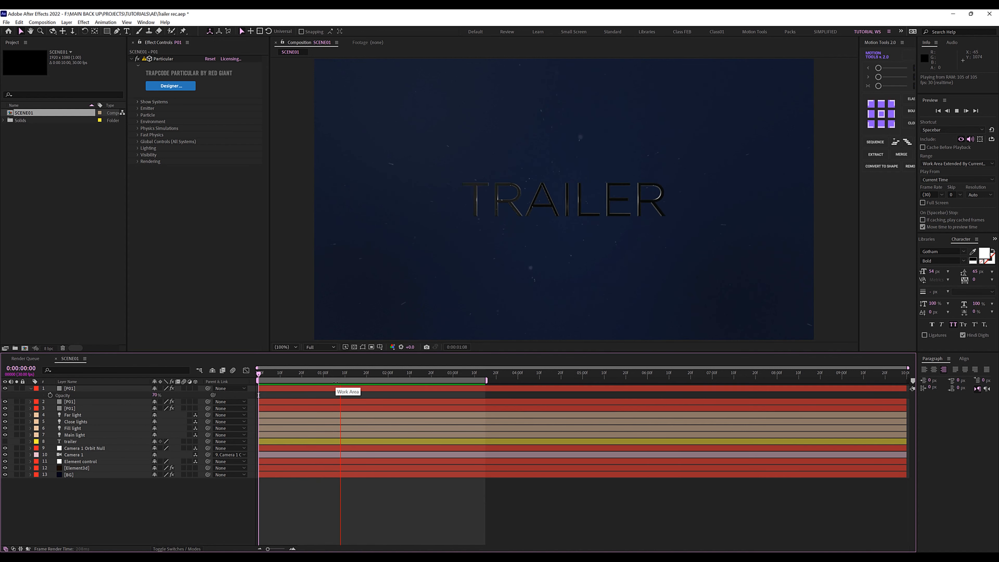
{"action": "left_click_drag", "start_coordinate": [346, 376], "coordinate": [282, 379]}
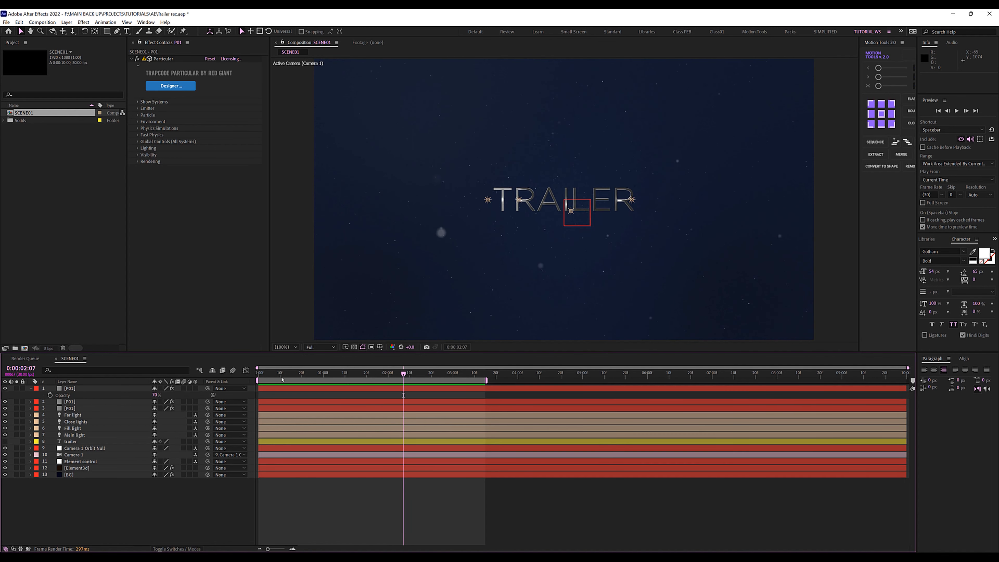
Collapse the layer properties and create a 1920 × 1080 solid named Smoke in light orange (FFA45A)
{"action": "key", "text": "u"}
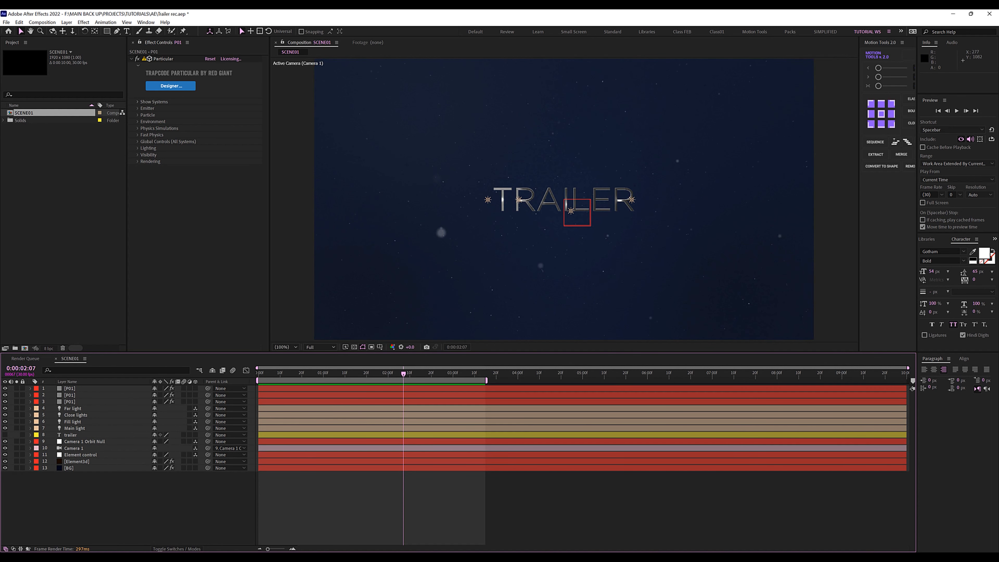
{"action": "right_click", "coordinate": [94, 489]}
{"action": "mouse_move", "coordinate": [181, 391]}
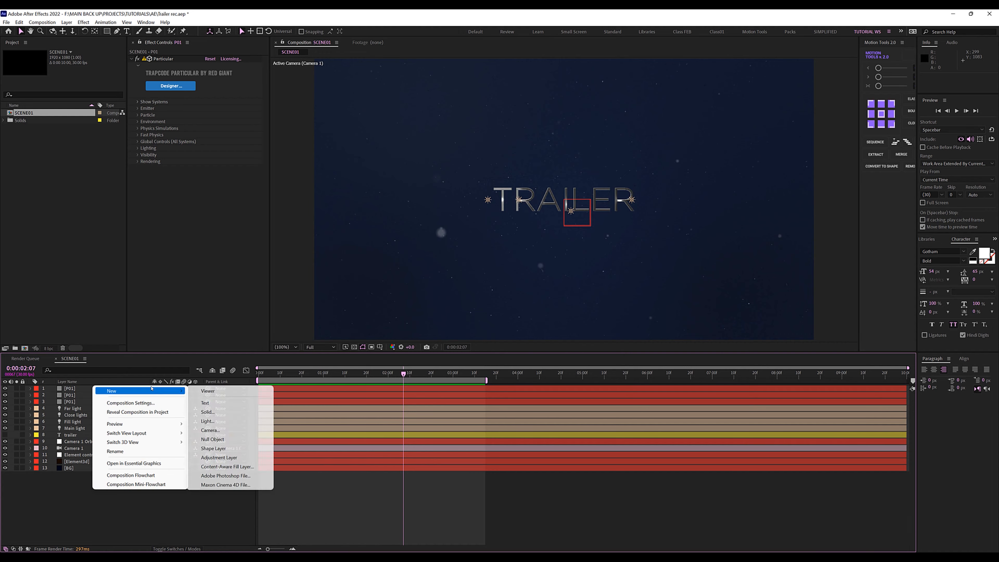
{"action": "left_click", "coordinate": [208, 411]}
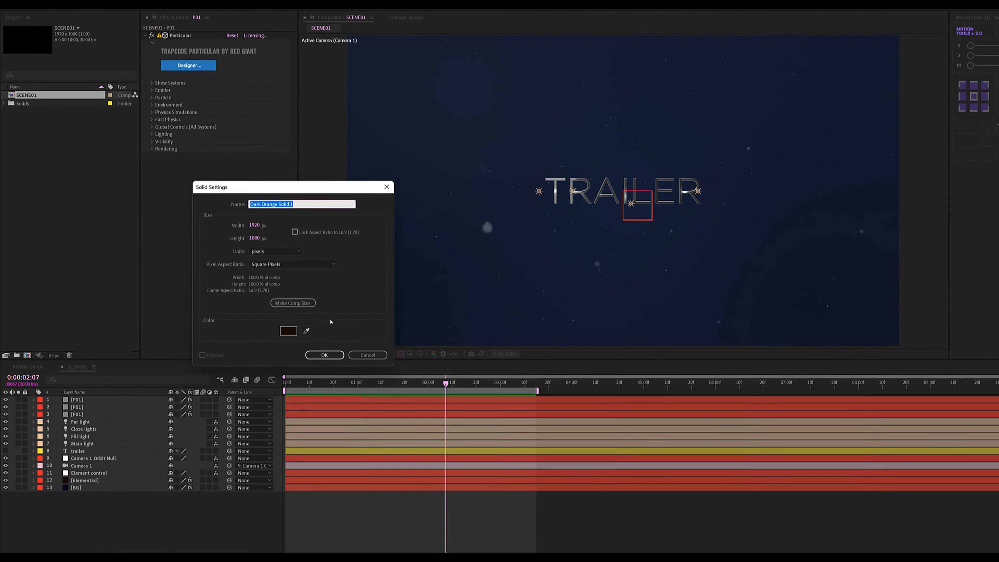
{"action": "type", "text": "Smoke"}
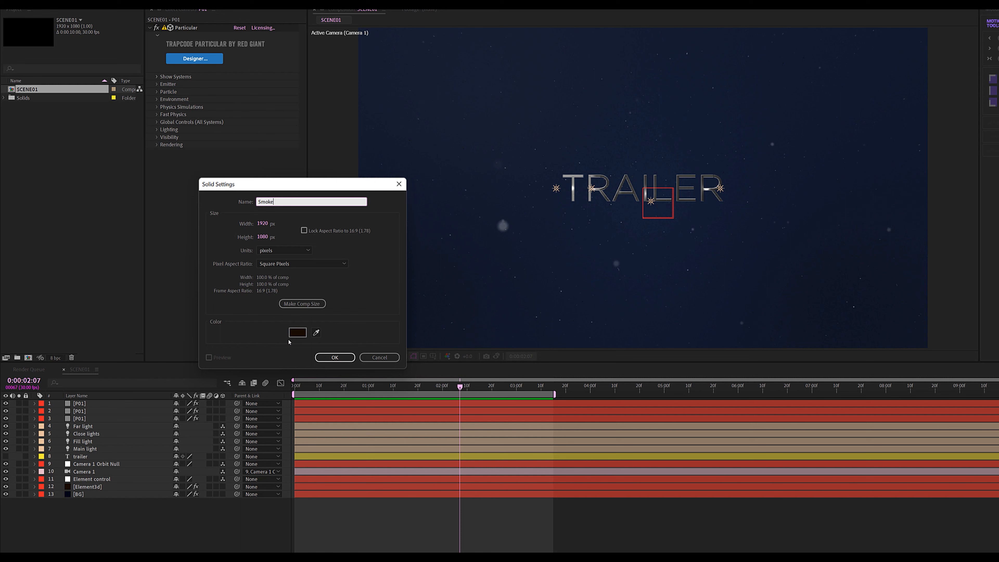
{"action": "left_click", "coordinate": [291, 336]}
{"action": "left_click", "coordinate": [398, 212]}
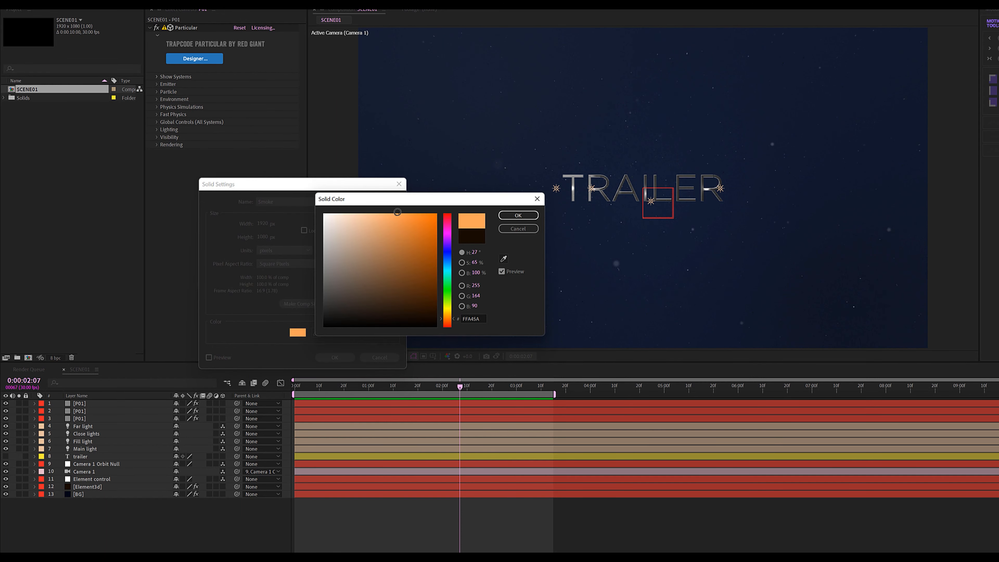
{"action": "left_click", "coordinate": [510, 217]}
{"action": "left_click", "coordinate": [335, 357]}
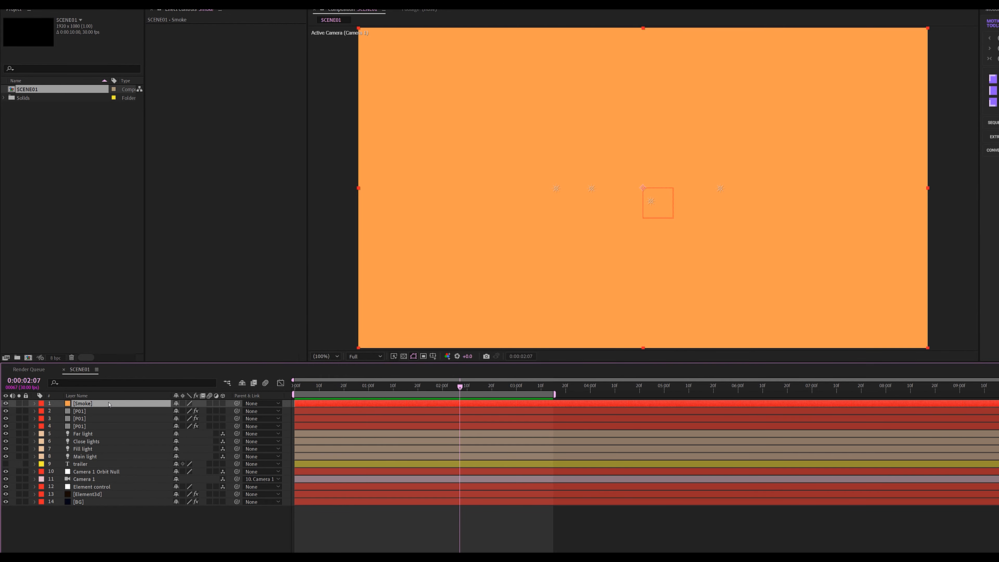
Apply Fractal Noise to the Smoke layer and set its Contrast to 75 and Complexity to 20
{"action": "key", "text": "ctrl+space"}
{"action": "type", "text": "frac"}
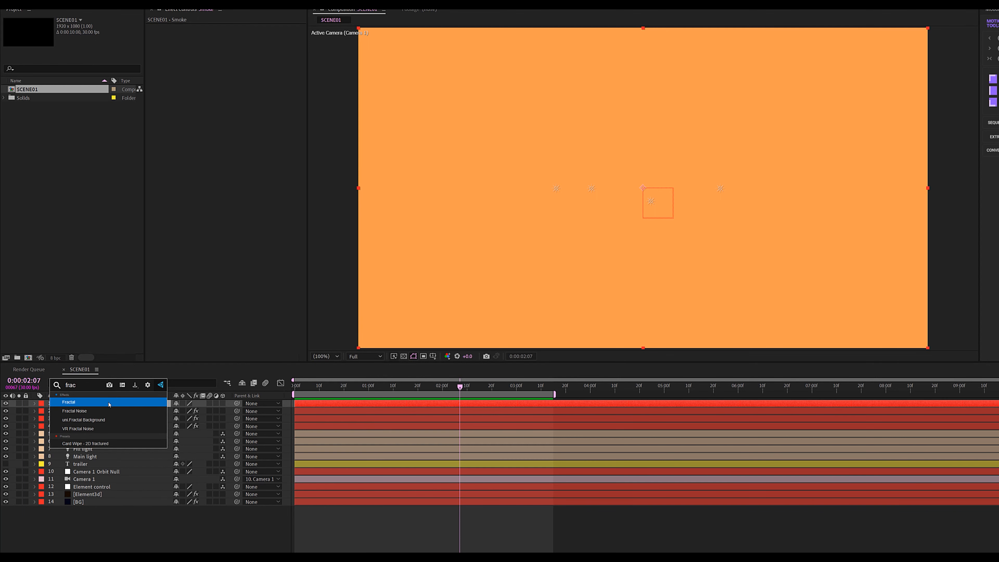
{"action": "left_click", "coordinate": [109, 411]}
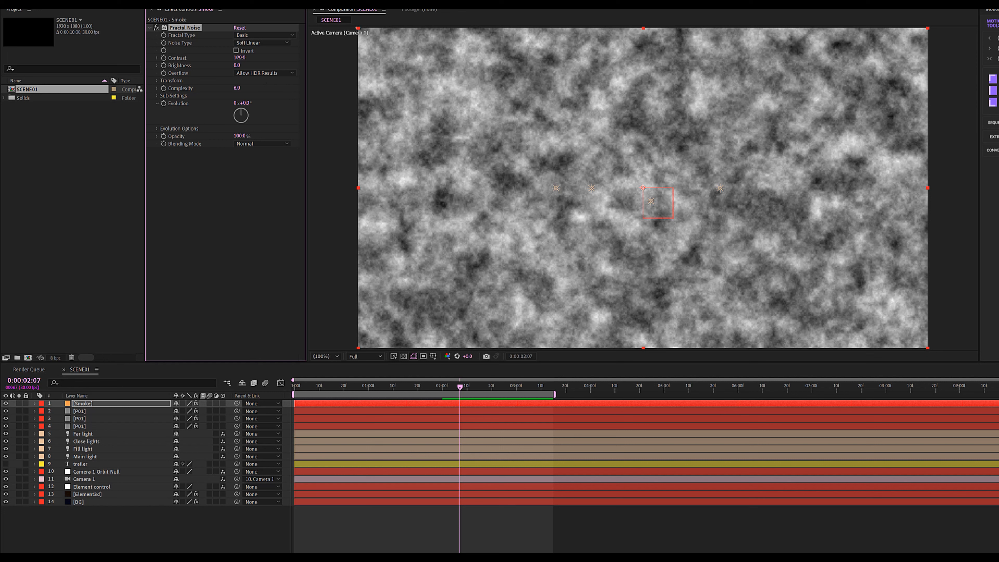
{"action": "type", "text": "75"}
{"action": "key", "text": "Return"}
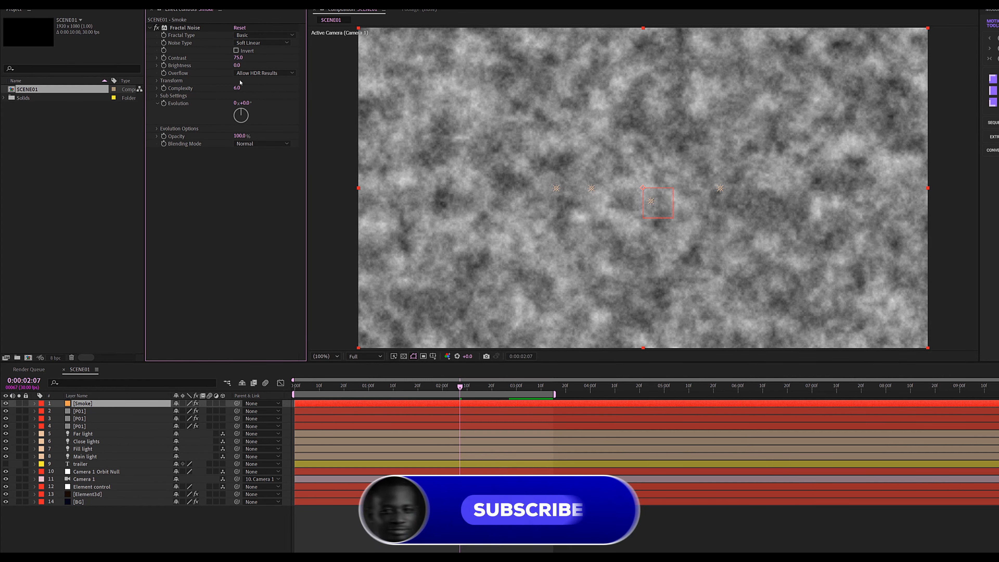
{"action": "left_click", "coordinate": [237, 87]}
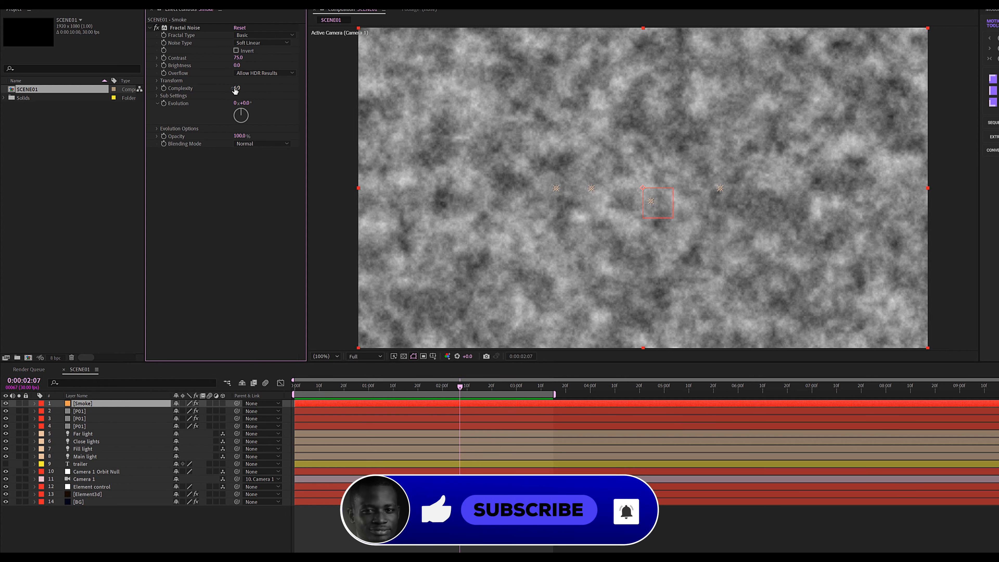
{"action": "type", "text": "20"}
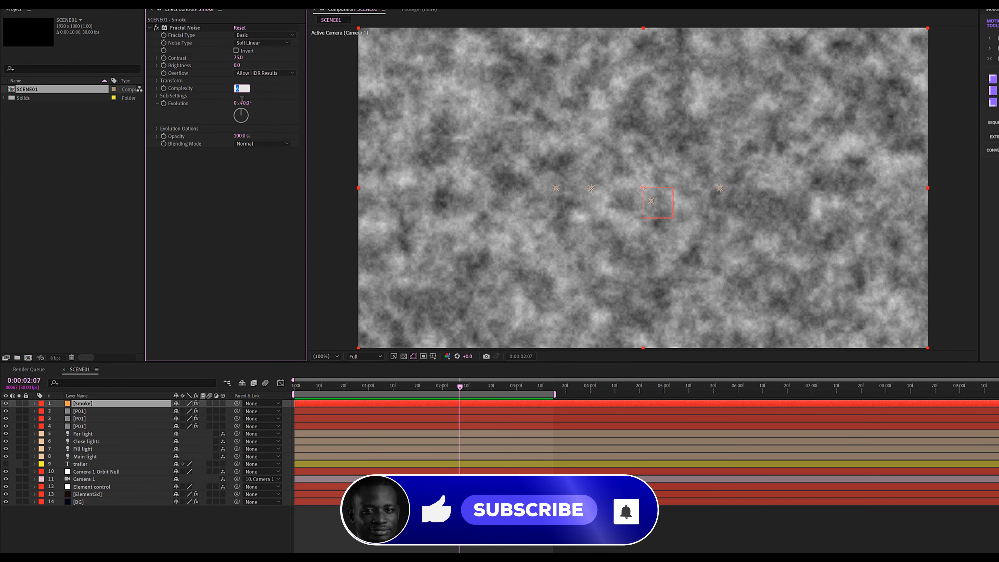
{"action": "key", "text": "Return"}
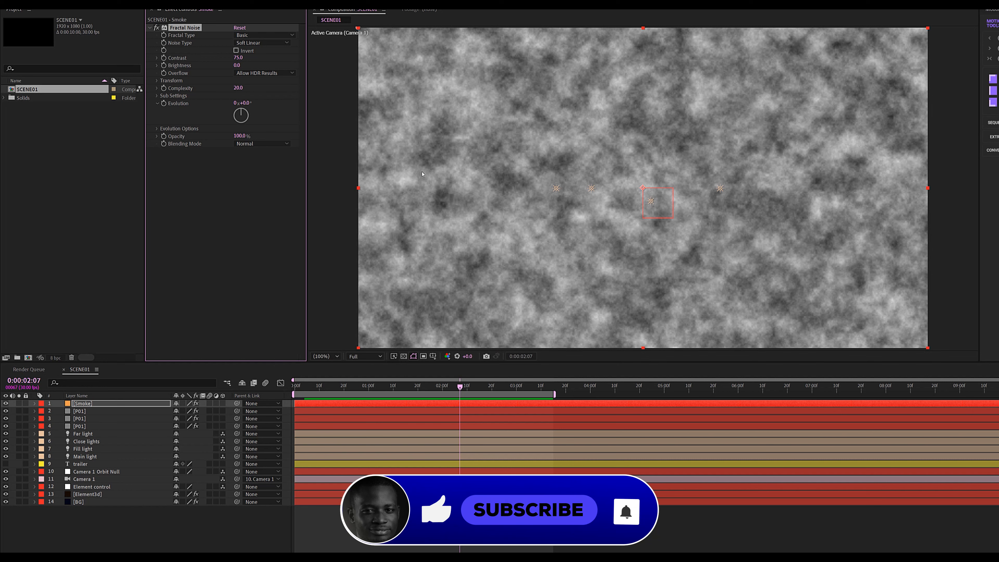
Drive Fractal Noise's Evolution with the expression time*150 and preview the evolving noise
{"action": "left_click", "coordinate": [164, 103], "text": "alt"}
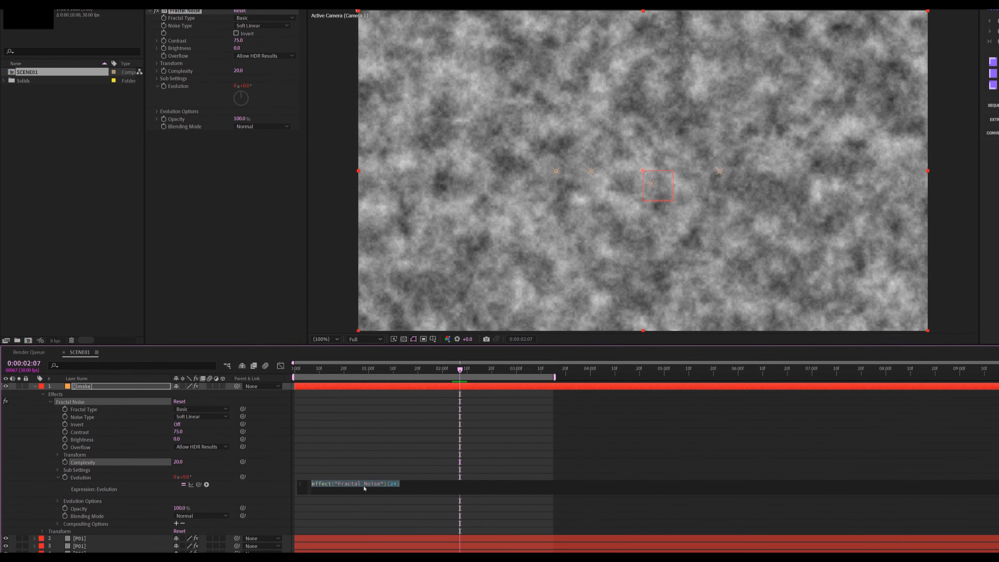
{"action": "left_click_drag", "start_coordinate": [404, 479], "coordinate": [326, 479]}
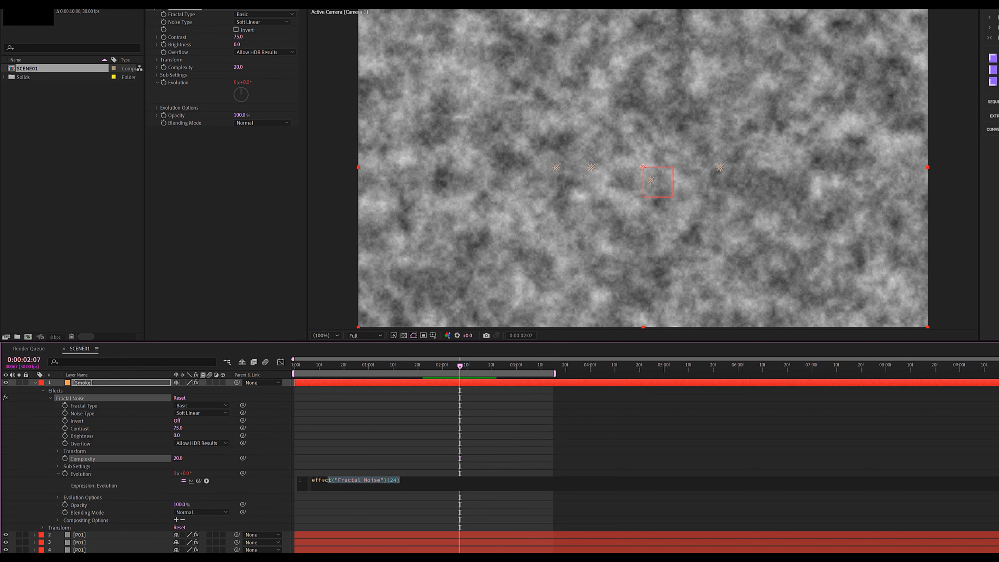
{"action": "type", "text": "time"}
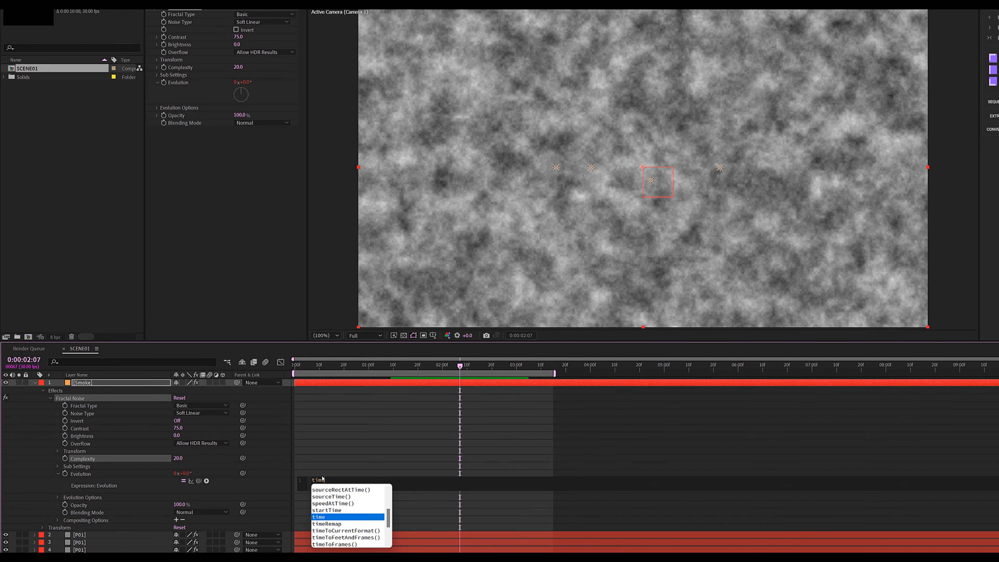
{"action": "type", "text": "*150"}
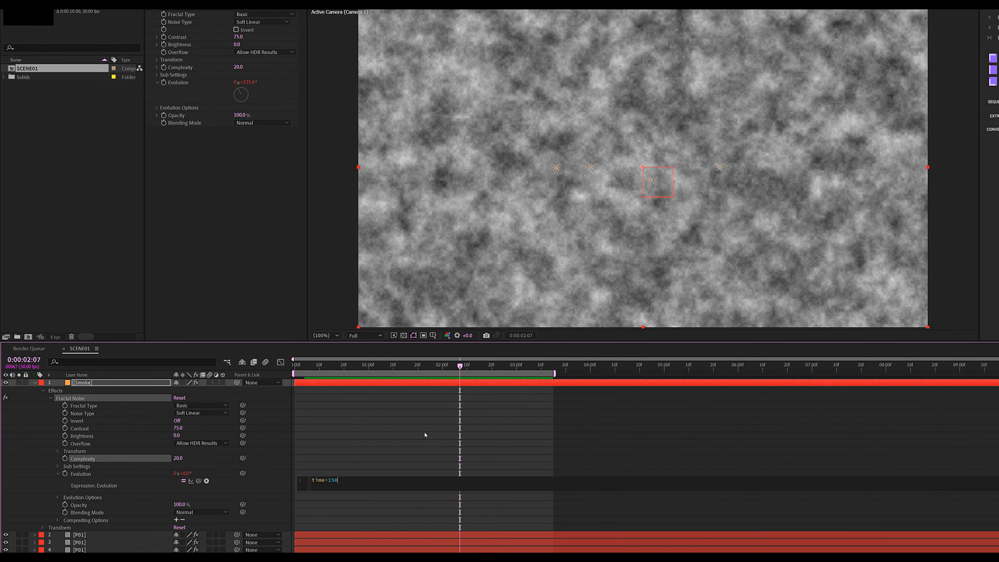
{"action": "left_click", "coordinate": [424, 435]}
{"action": "left_click", "coordinate": [345, 368]}
{"action": "key", "text": "space"}
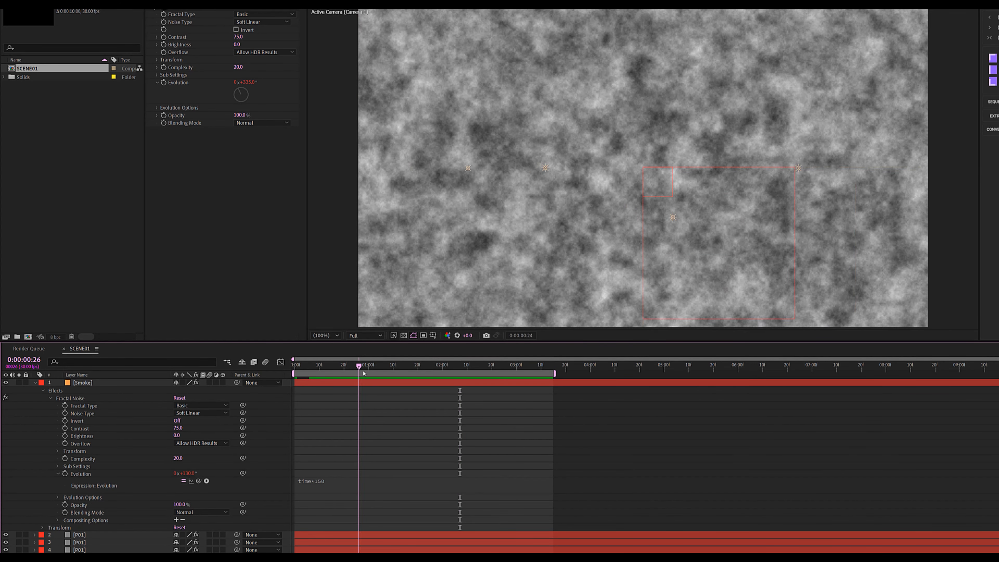
{"action": "left_click_drag", "start_coordinate": [452, 384], "coordinate": [368, 377]}
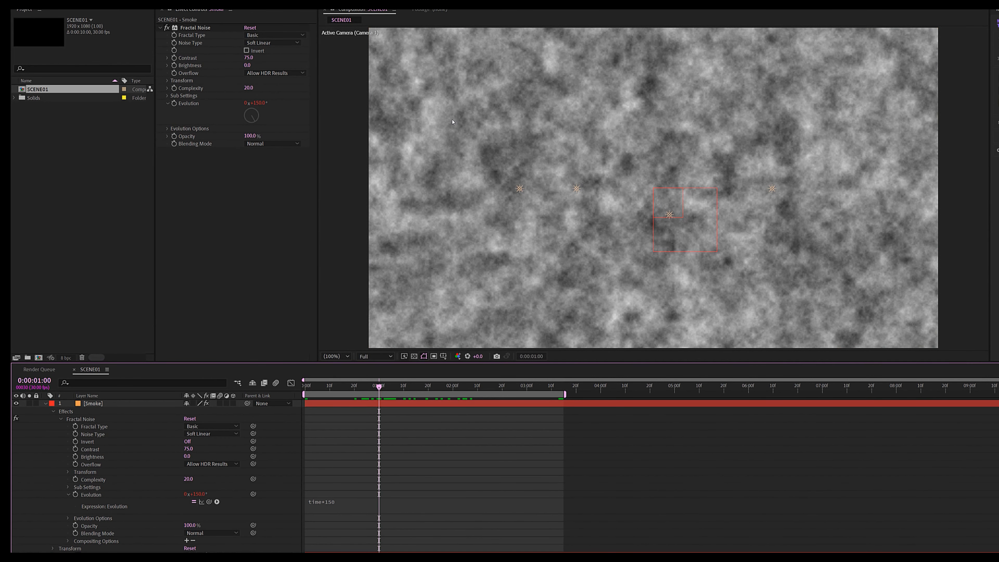
Turn off Uniform Scaling in Fractal Noise's Transform and set Scale Width to 400 and Scale Height to 250
{"action": "left_click", "coordinate": [168, 82]}
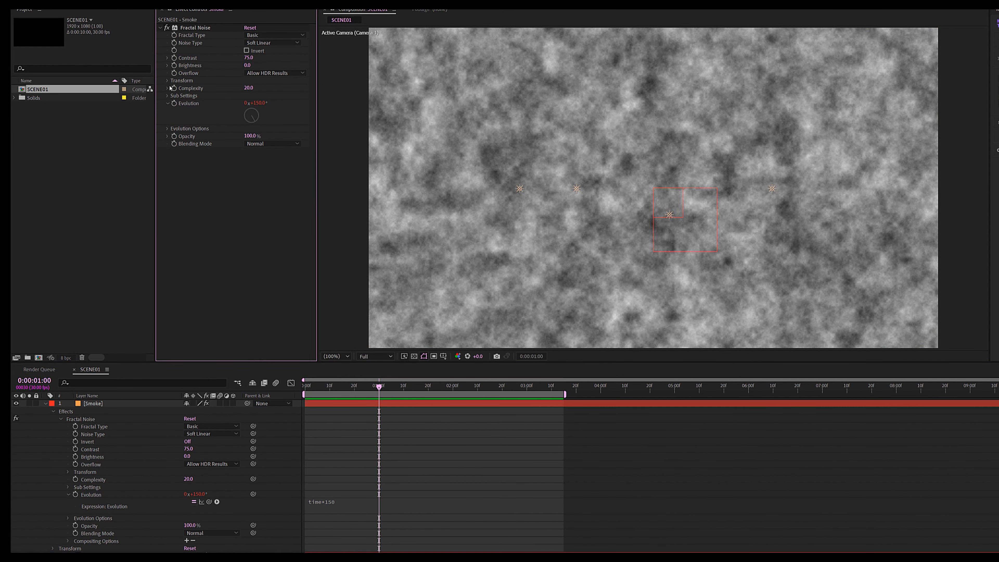
{"action": "left_click", "coordinate": [174, 103]}
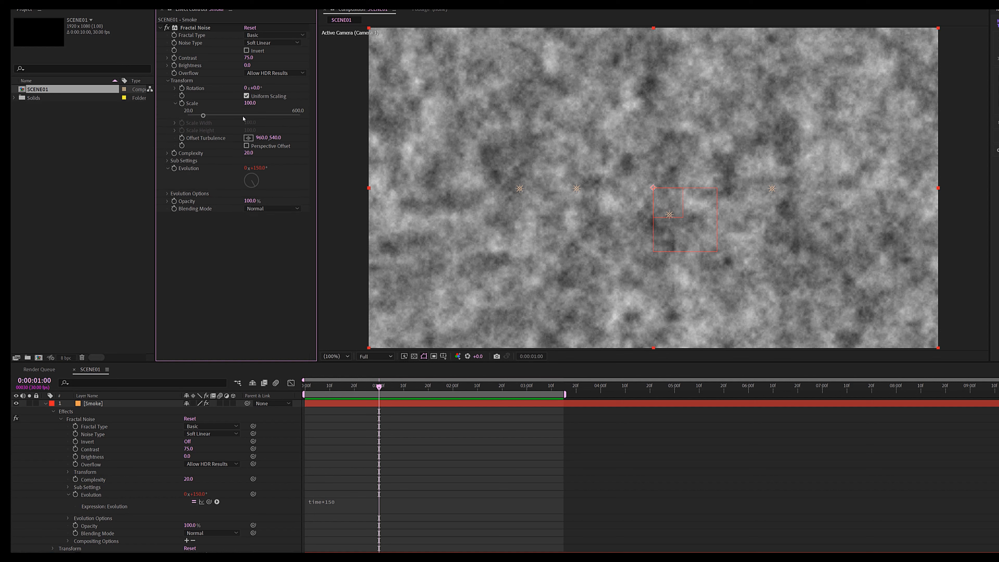
{"action": "left_click", "coordinate": [246, 96]}
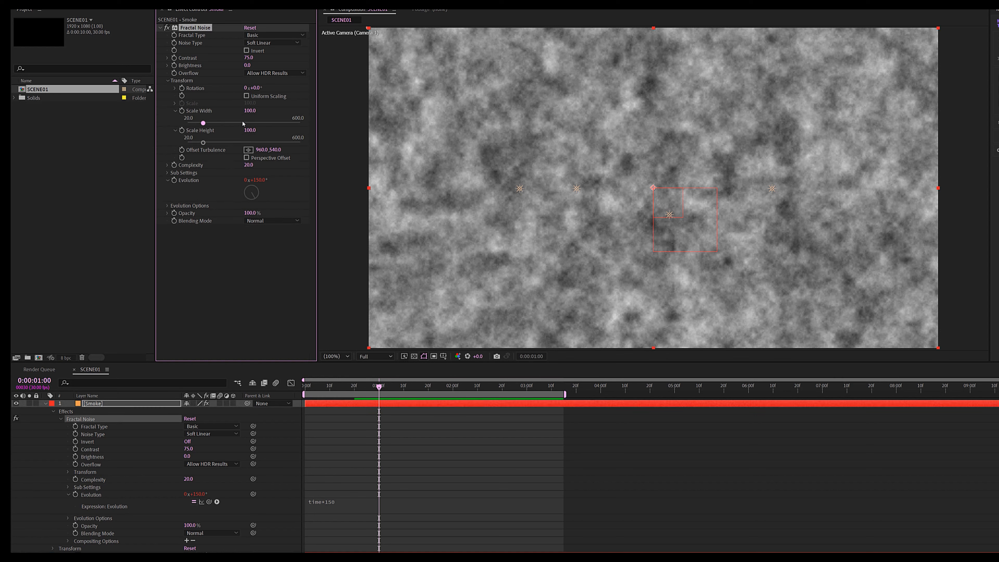
{"action": "left_click", "coordinate": [252, 107]}
{"action": "type", "text": "400"}
{"action": "key", "text": "Return"}
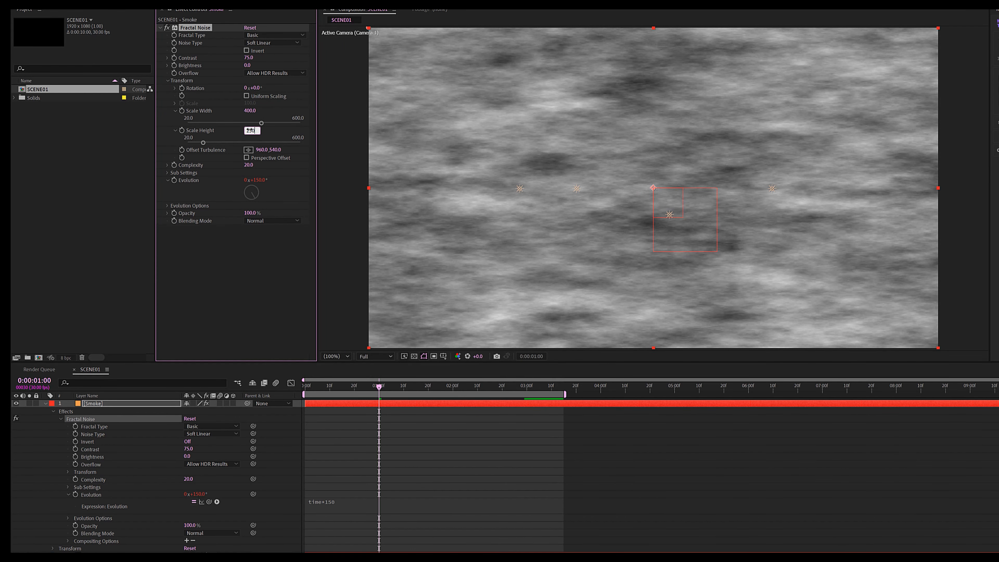
{"action": "type", "text": "250"}
{"action": "key", "text": "Return"}
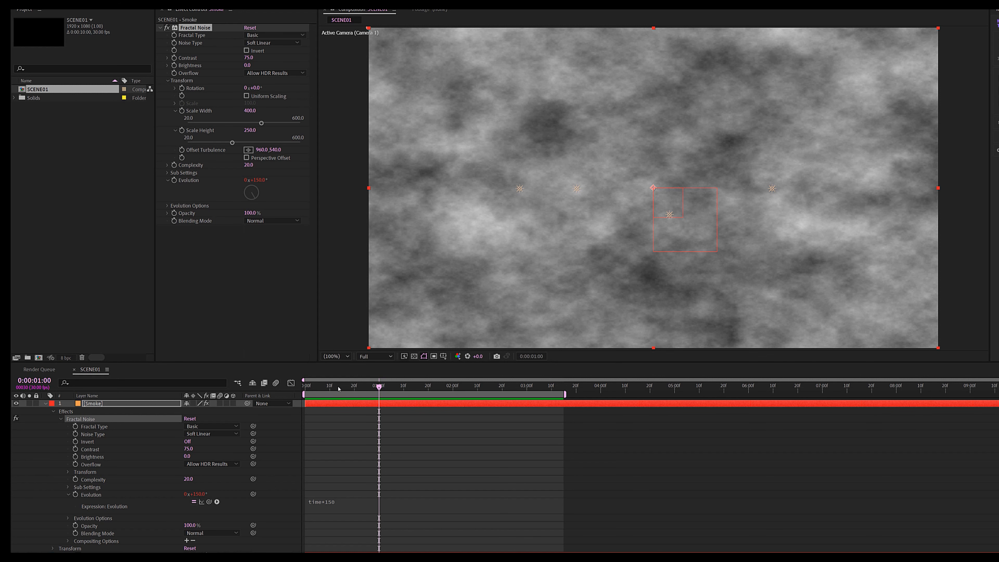
Keyframe Offset Turbulence at the first frame, increase its horizontal value at 0:00:09:29, and scrub through the drift
{"action": "left_click", "coordinate": [304, 389]}
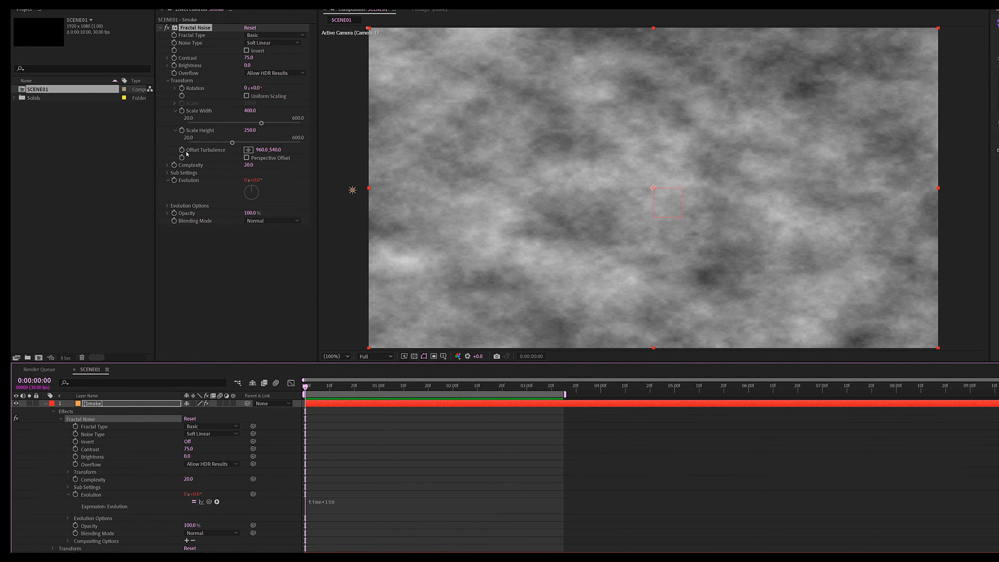
{"action": "left_click", "coordinate": [182, 150]}
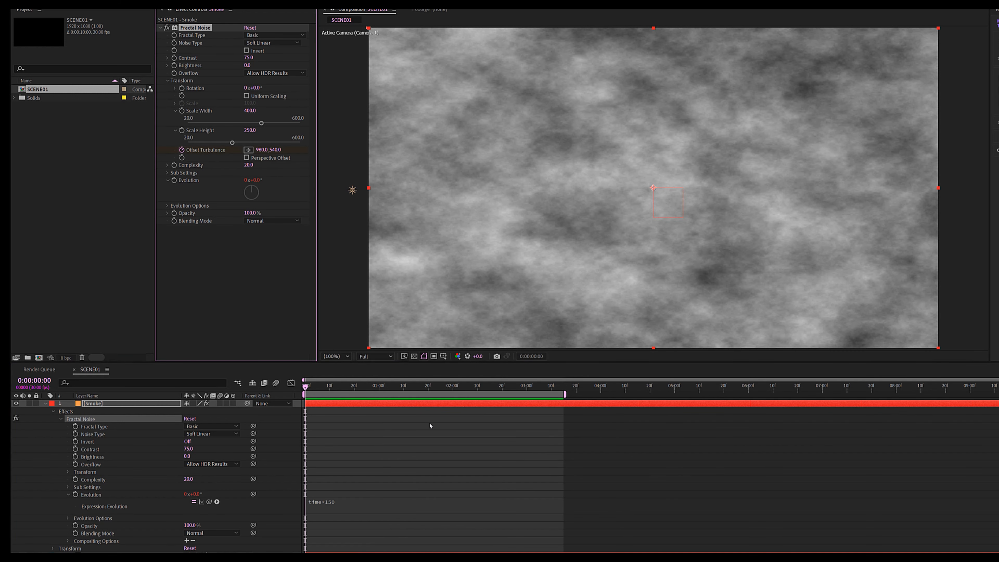
{"action": "key", "text": "space"}
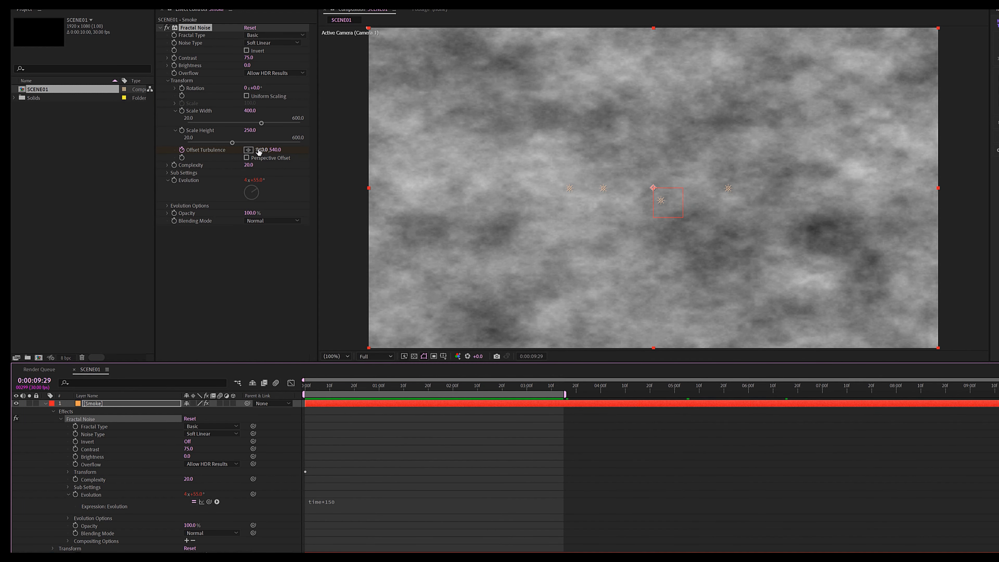
{"action": "left_click_drag", "start_coordinate": [258, 152], "coordinate": [471, 167]}
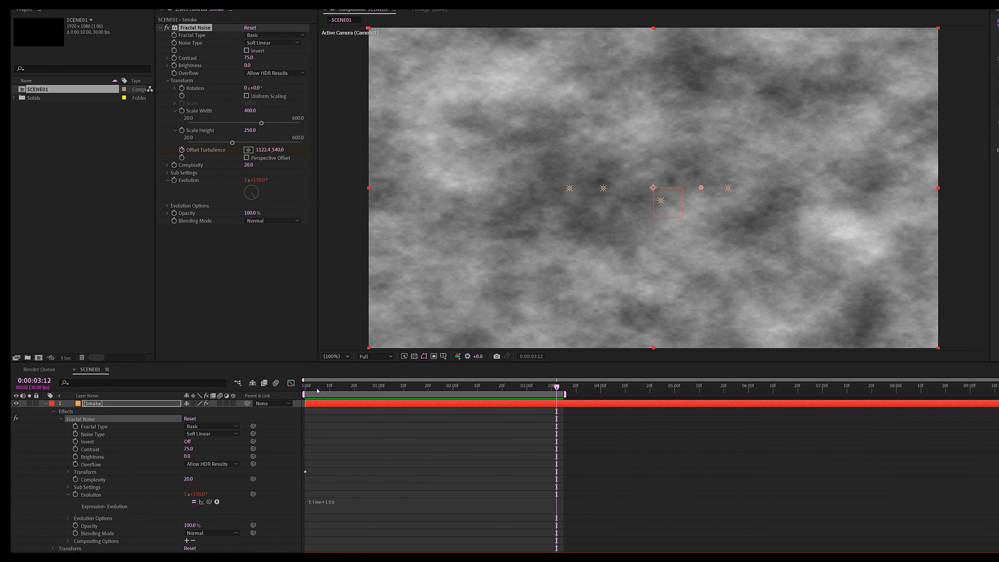
{"action": "left_click_drag", "start_coordinate": [318, 391], "coordinate": [453, 390]}
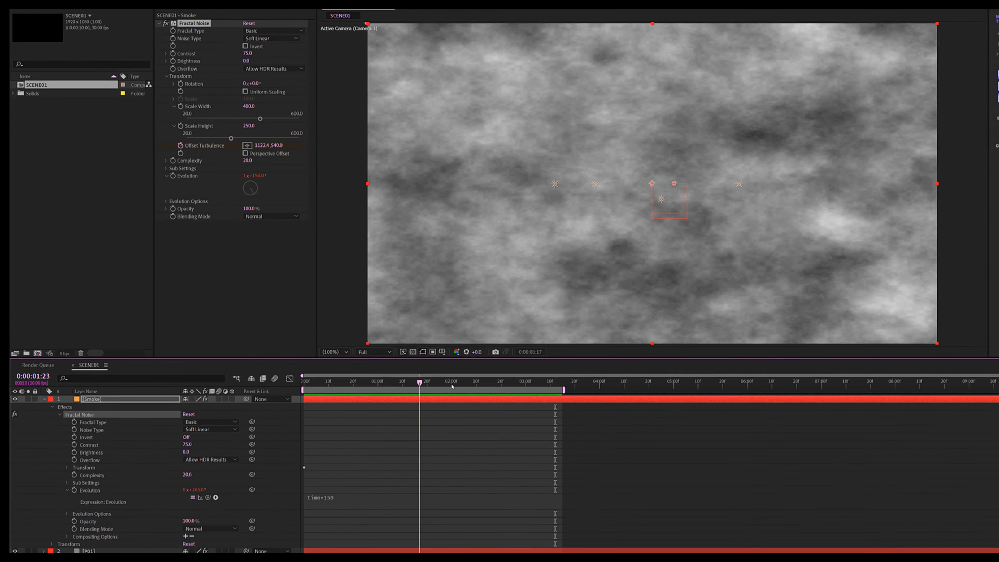
Collapse the Smoke layer's properties, make it a 3D layer, and set its blending mode to Screen
{"action": "left_click", "coordinate": [45, 399]}
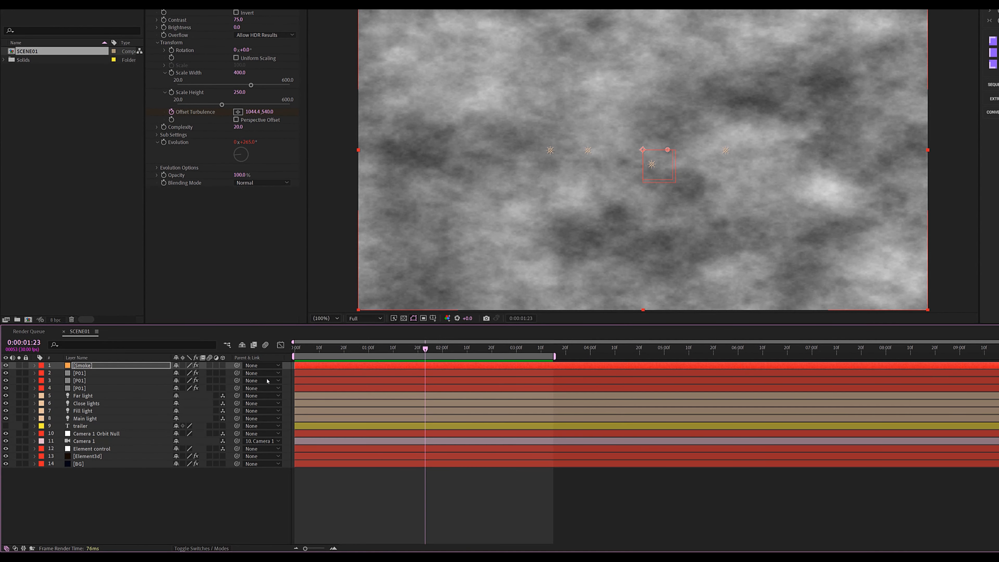
{"action": "left_click", "coordinate": [223, 366]}
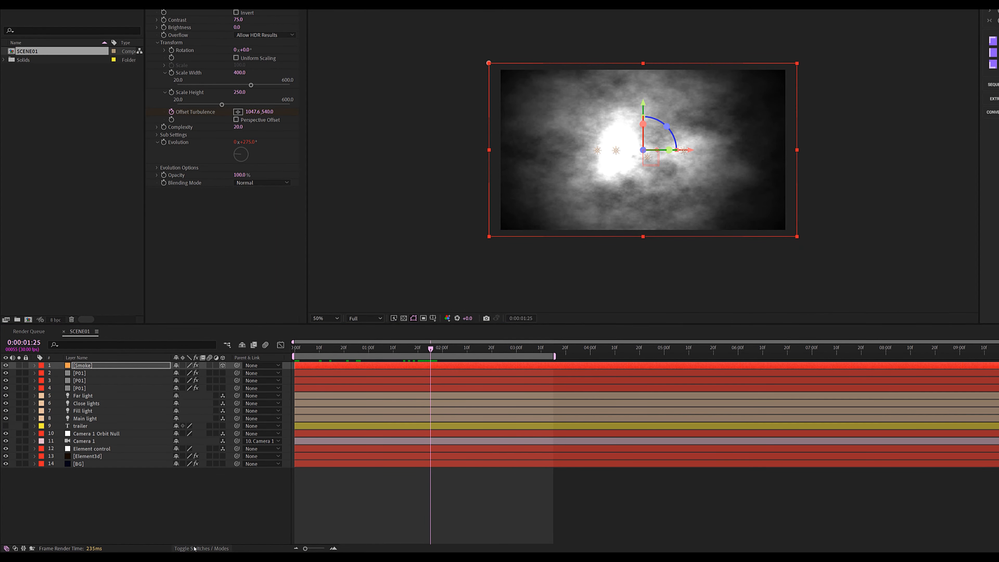
{"action": "left_click", "coordinate": [194, 548]}
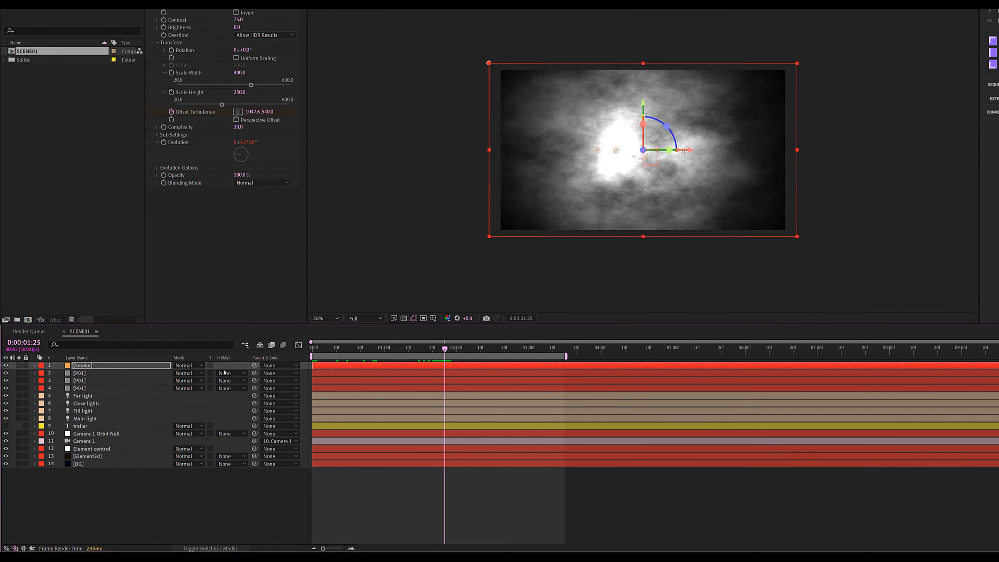
{"action": "left_click", "coordinate": [189, 365]}
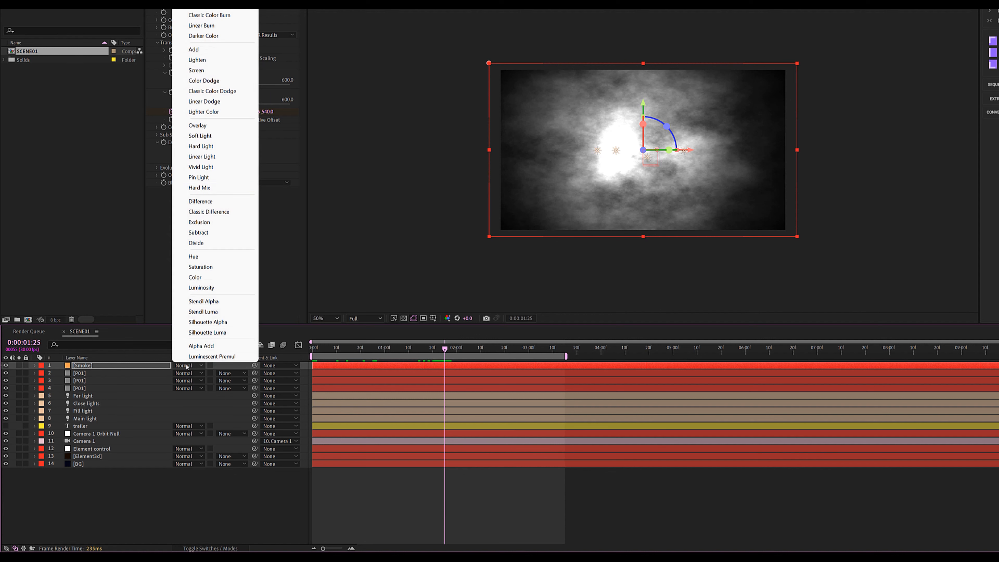
{"action": "left_click", "coordinate": [196, 70]}
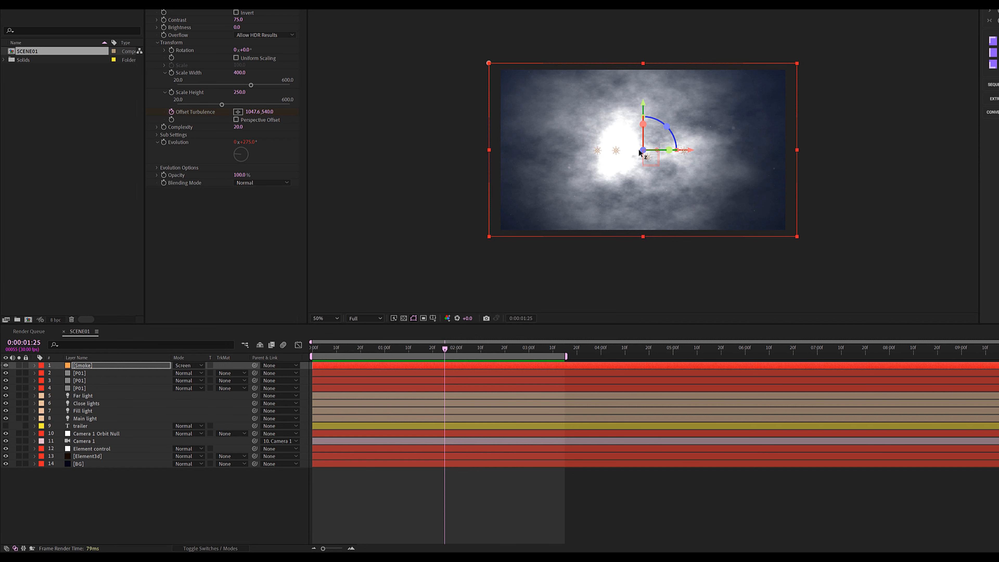
In the Smoke layer's Material Options, set Accepts Lights to Off
{"action": "left_click", "coordinate": [34, 365]}
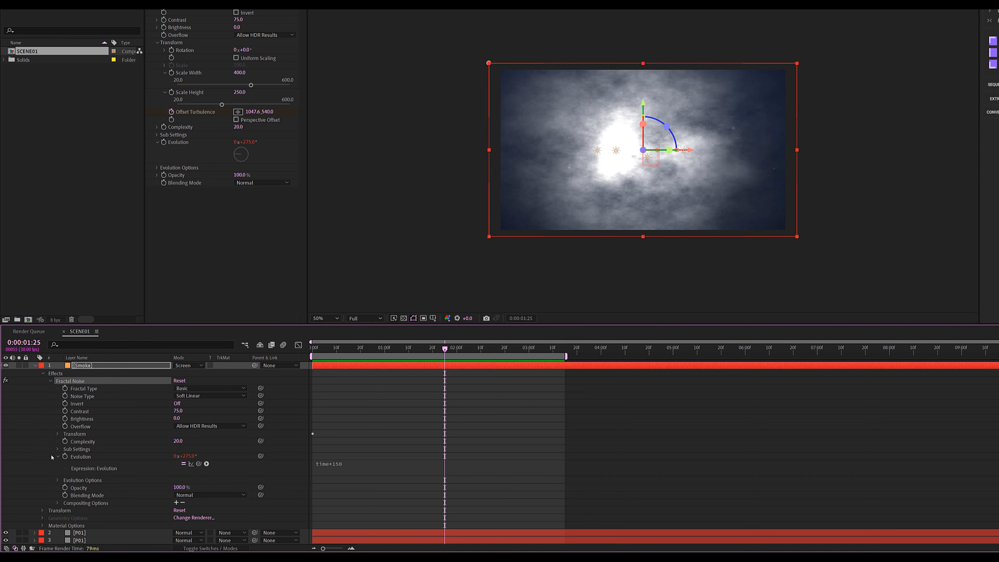
{"action": "left_click", "coordinate": [43, 395]}
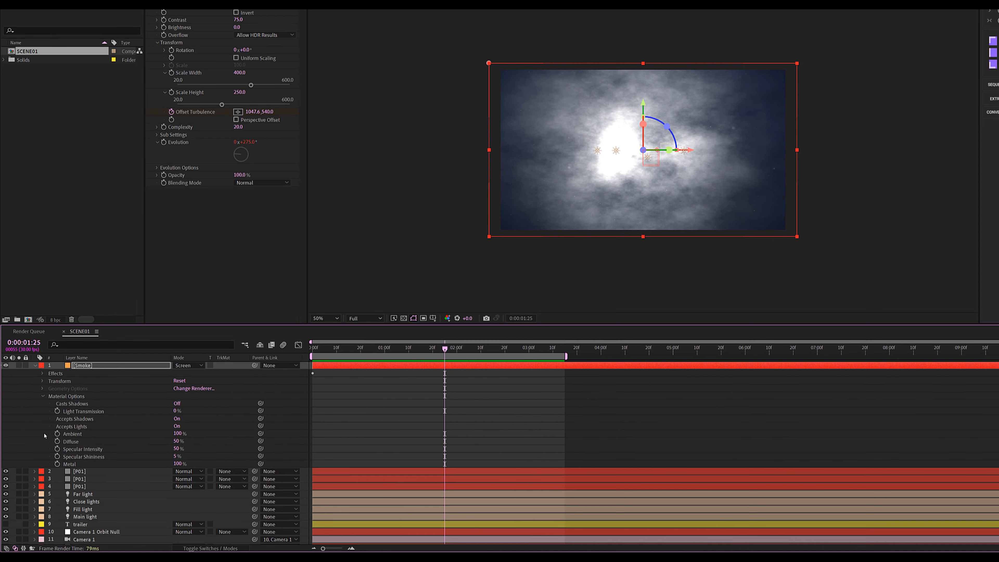
{"action": "left_click", "coordinate": [176, 427]}
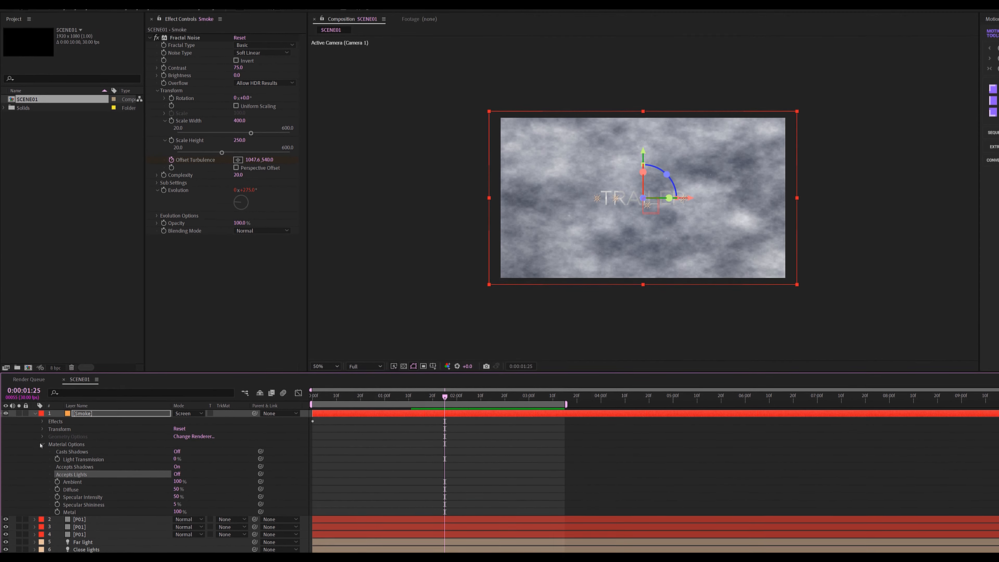
{"action": "left_click", "coordinate": [42, 444]}
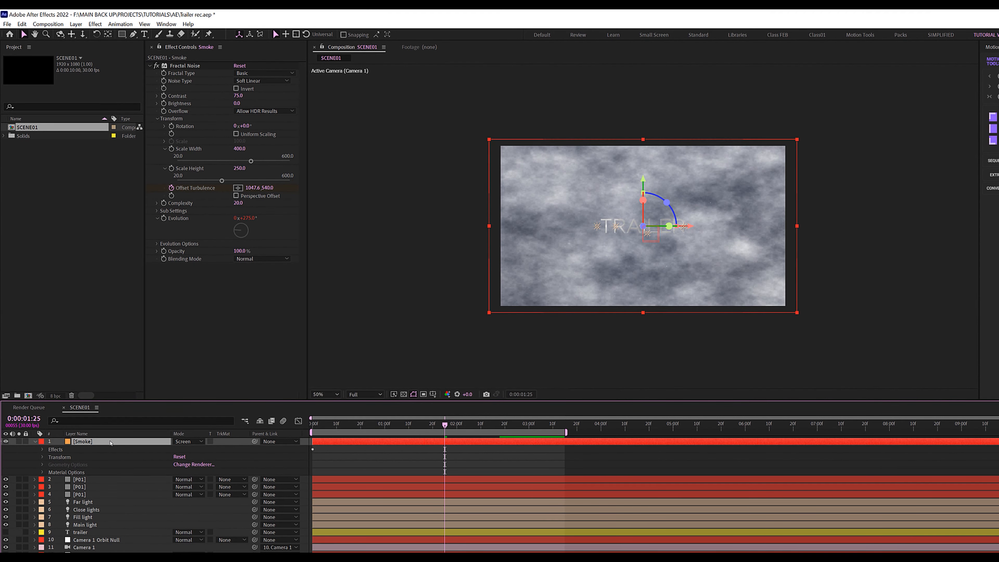
Lower the Smoke layer's Opacity to 25%
{"action": "key", "text": "t"}
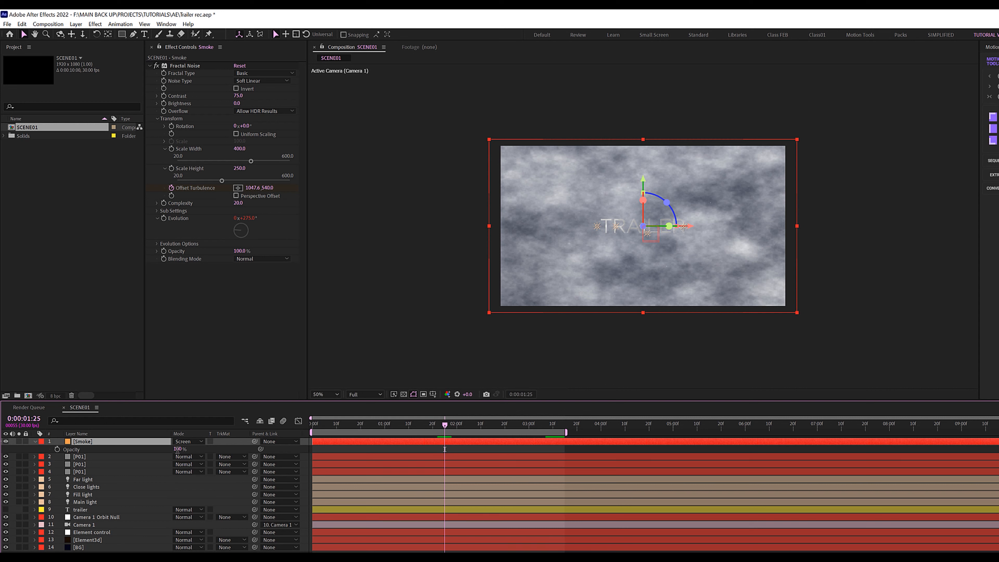
{"action": "left_click", "coordinate": [182, 449]}
{"action": "type", "text": "2"}
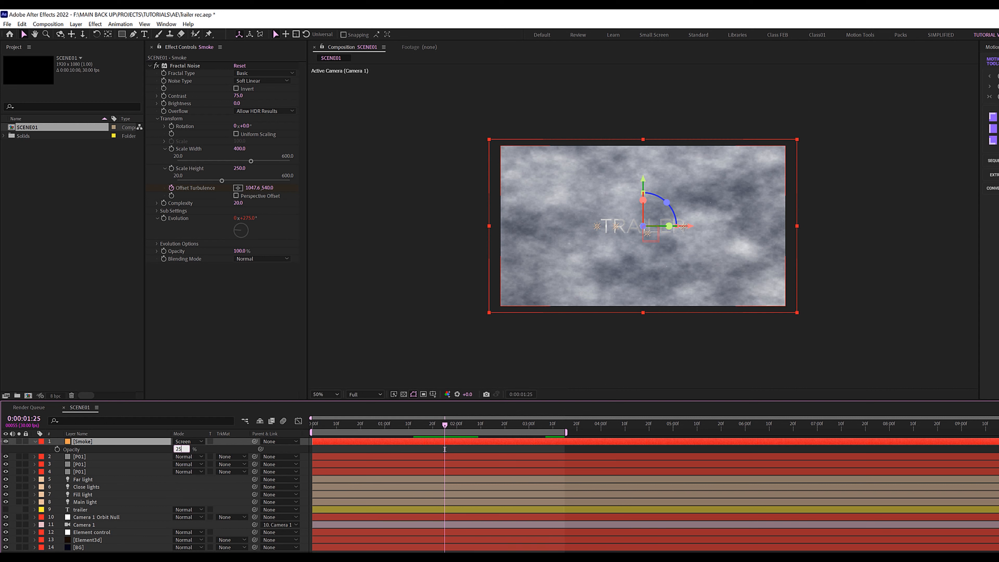
{"action": "type", "text": "5"}
{"action": "key", "text": "Return"}
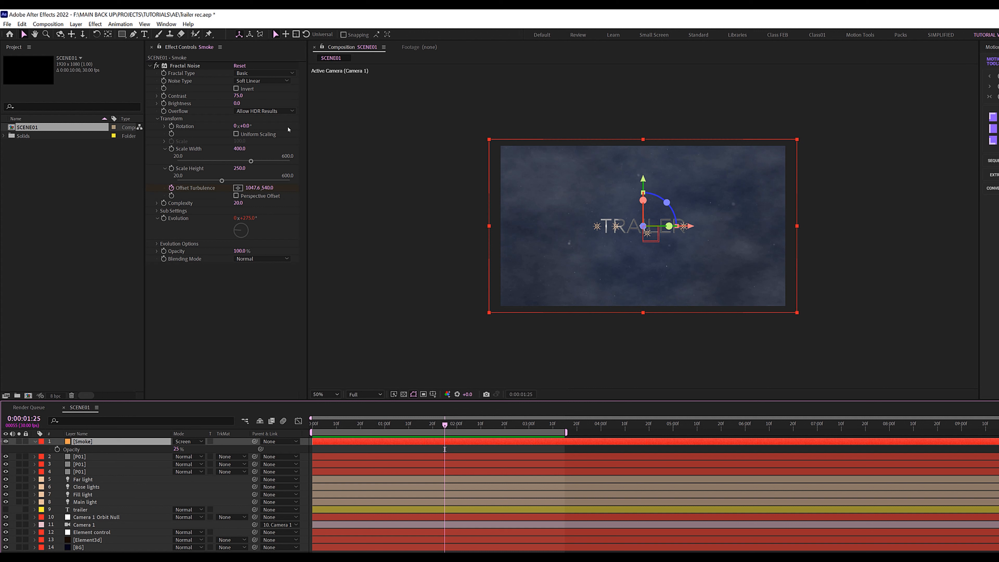
Draw a closed four-point Pen mask on the Smoke layer, cutting diagonally across the frame and enclosing its lower-right area
{"action": "key", "text": "g"}
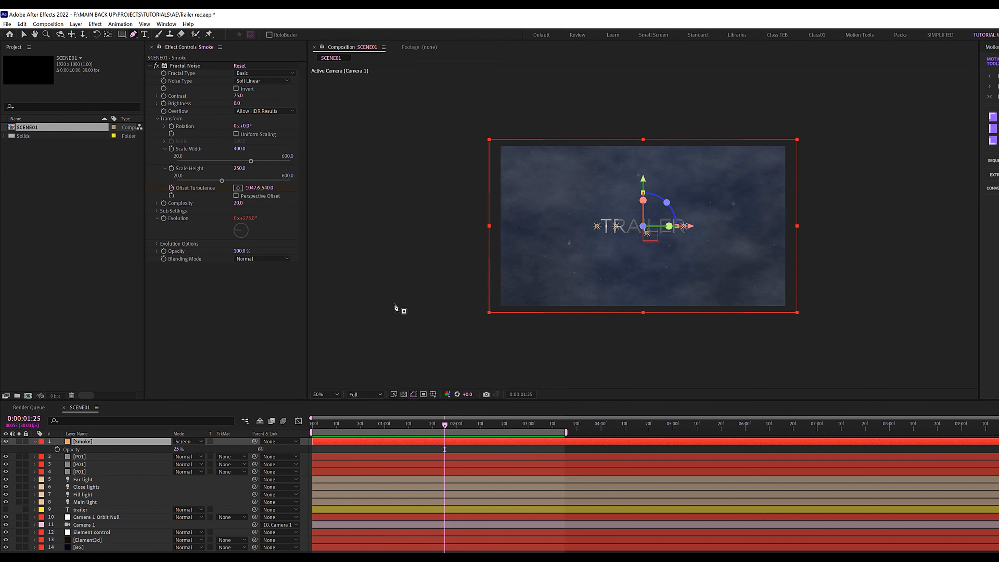
{"action": "key", "text": "comma"}
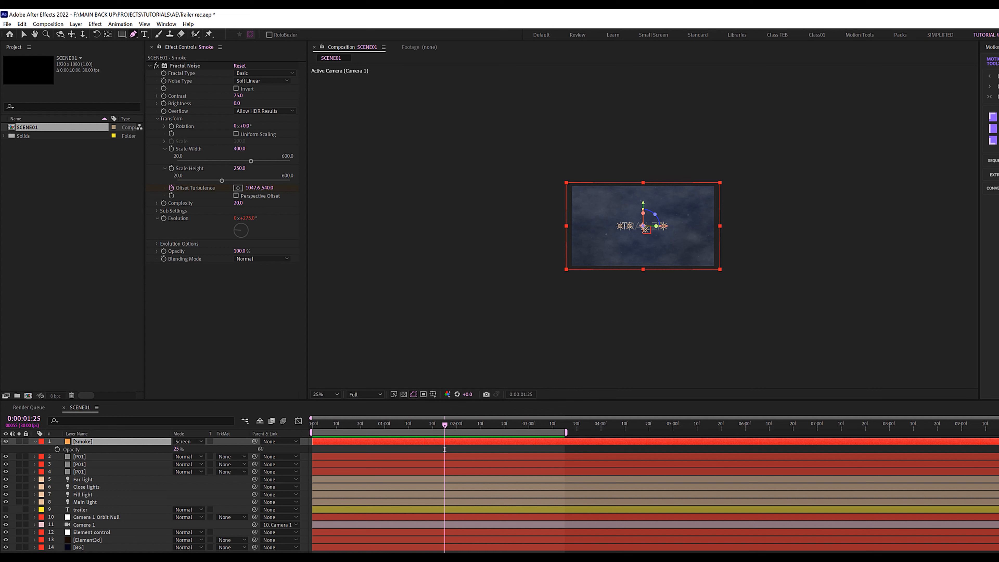
{"action": "left_click", "coordinate": [549, 248]}
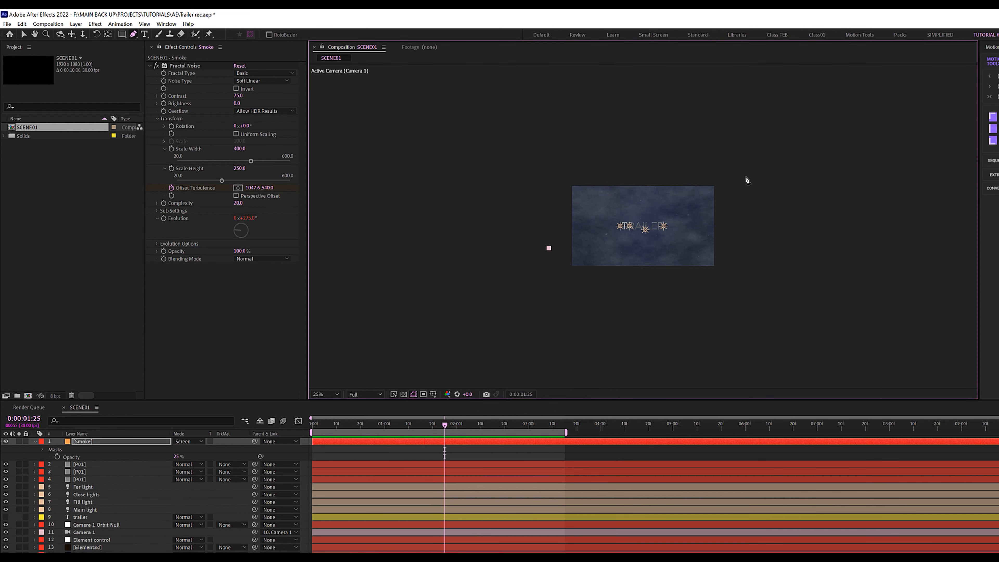
{"action": "left_click", "coordinate": [745, 177]}
{"action": "left_click", "coordinate": [757, 305]}
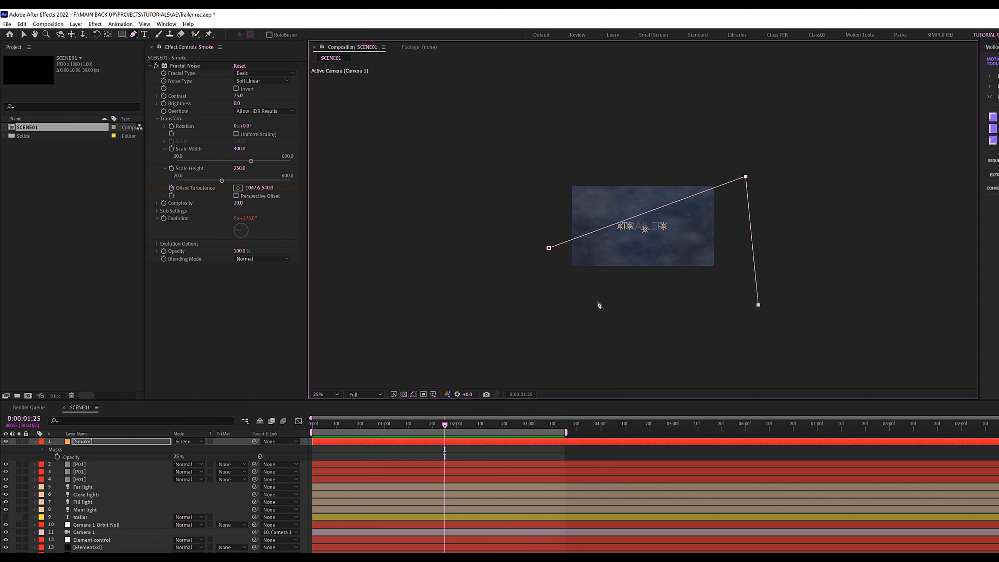
{"action": "left_click", "coordinate": [562, 301]}
{"action": "left_click", "coordinate": [549, 248]}
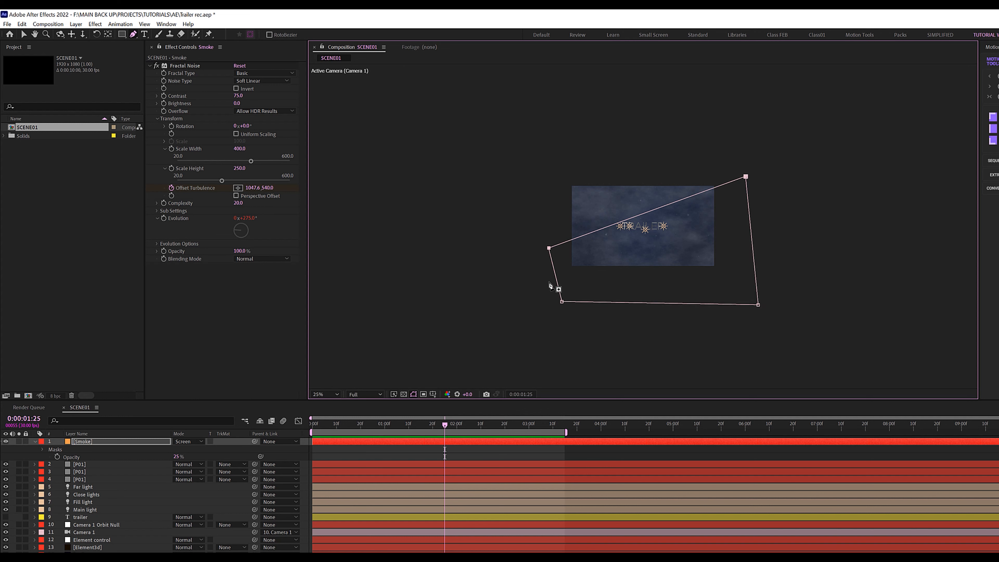
Set the Smoke mask's Mask Feather to 840 pixels, then deselect and collapse the layer
{"action": "left_click", "coordinate": [42, 449]}
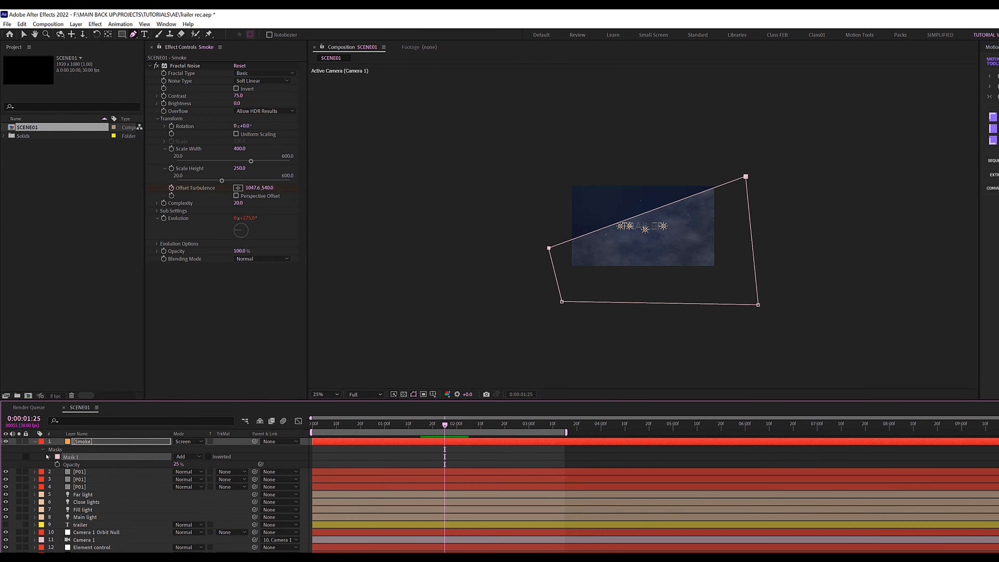
{"action": "left_click", "coordinate": [50, 457]}
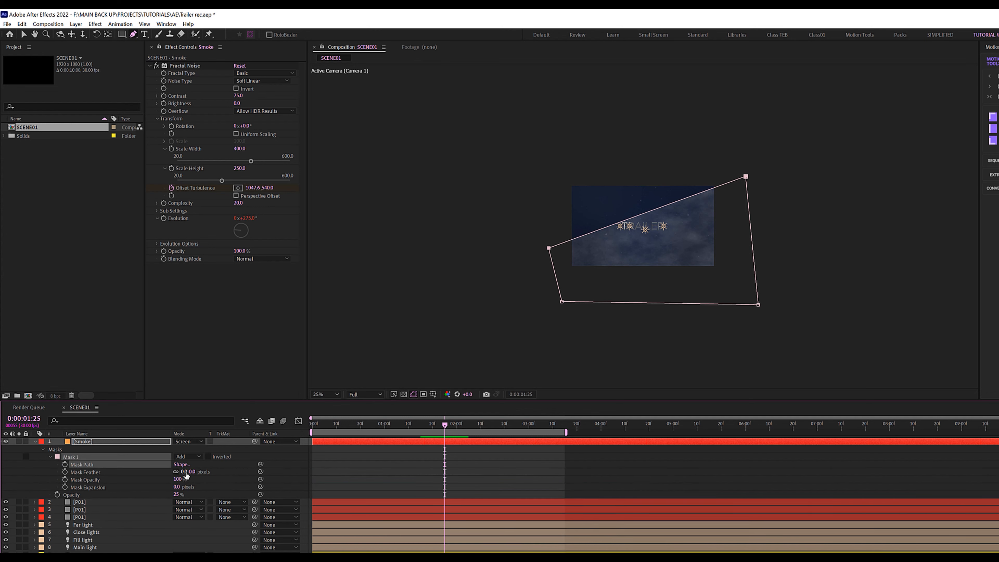
{"action": "left_click_drag", "start_coordinate": [186, 472], "coordinate": [275, 472]}
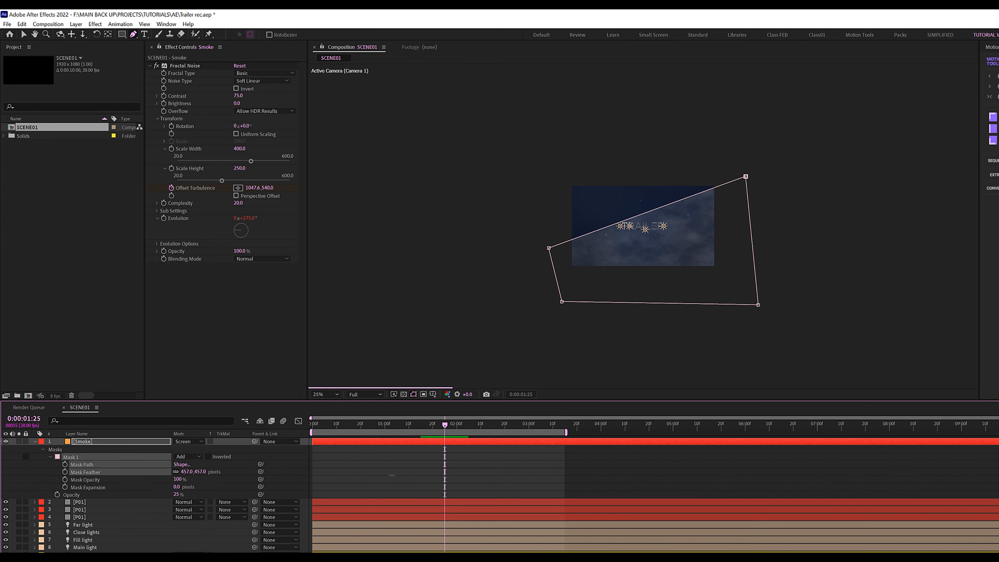
{"action": "left_click", "coordinate": [188, 471]}
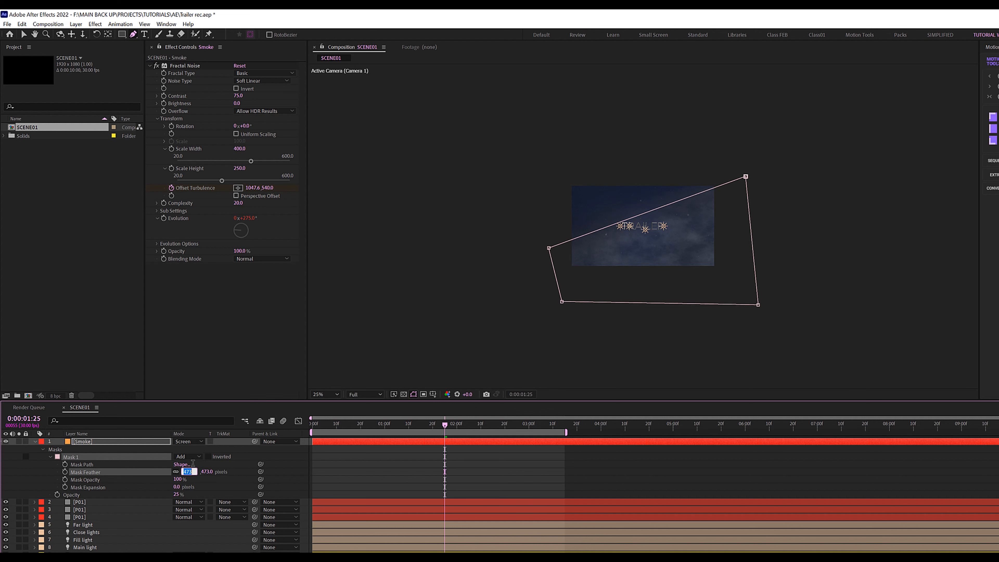
{"action": "type", "text": "840"}
{"action": "key", "text": "Return"}
{"action": "key", "text": "F2"}
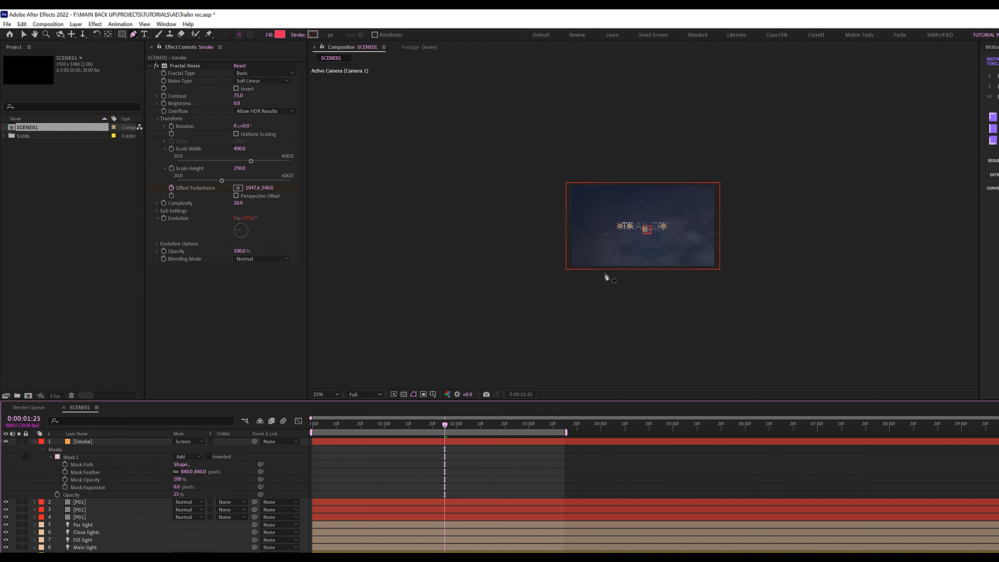
{"action": "left_click", "coordinate": [35, 441]}
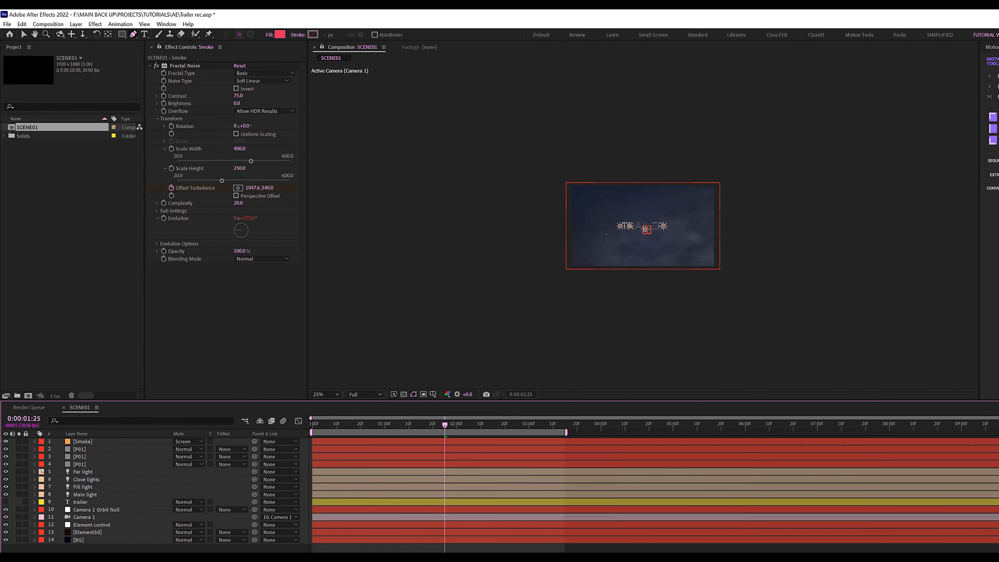
Fit the composition in the viewer and preview the masked smoke from the first frame
{"action": "left_click", "coordinate": [325, 394]}
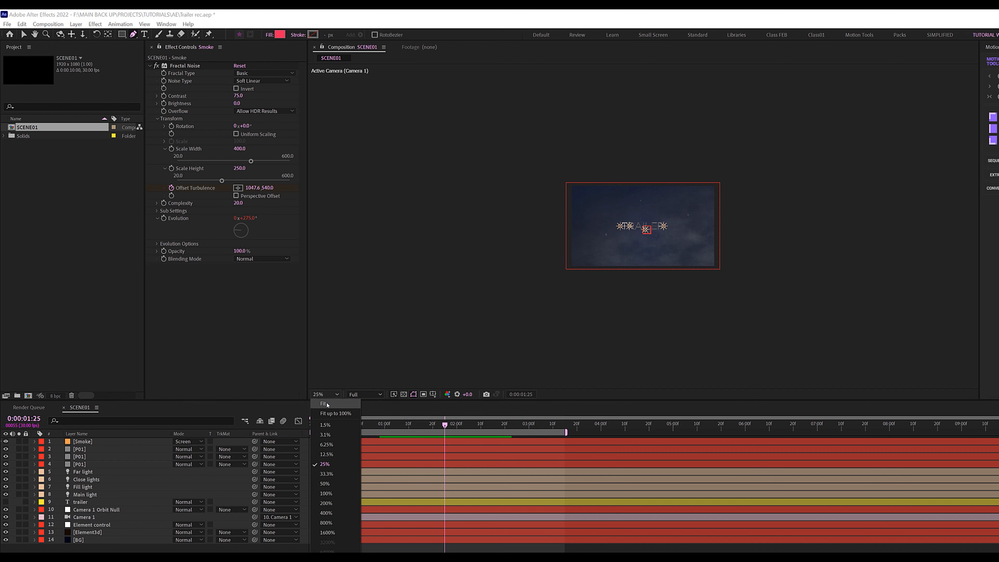
{"action": "left_click", "coordinate": [326, 407]}
{"action": "key", "text": "v"}
{"action": "left_click_drag", "start_coordinate": [439, 424], "coordinate": [279, 423]}
{"action": "key", "text": "space"}
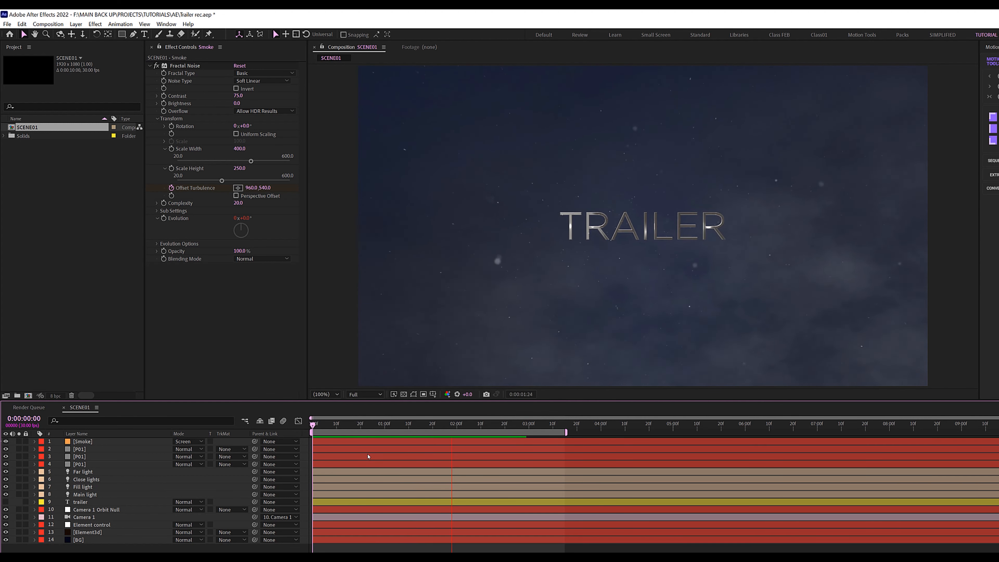
{"action": "key", "text": "space"}
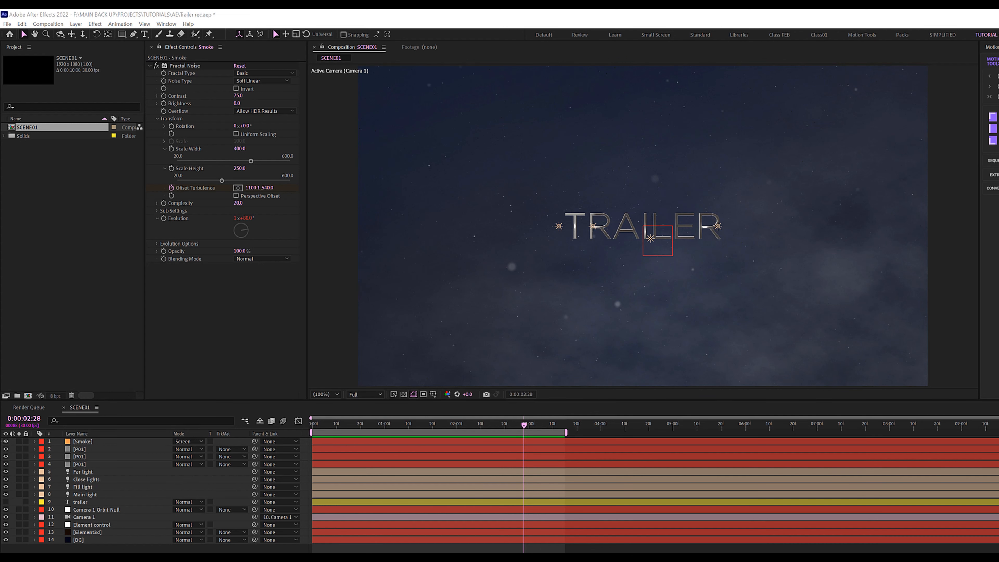
Create a blue 1920 x 1080 solid named "Optical flares" above the Smoke layer
{"action": "right_click", "coordinate": [87, 446]}
{"action": "mouse_move", "coordinate": [169, 452]}
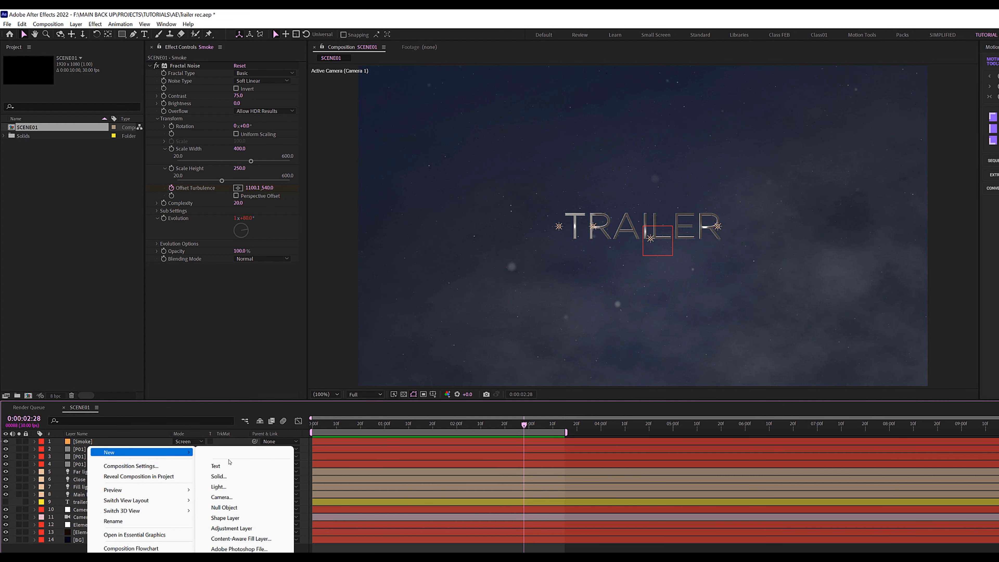
{"action": "left_click", "coordinate": [226, 476]}
{"action": "left_click", "coordinate": [297, 370]}
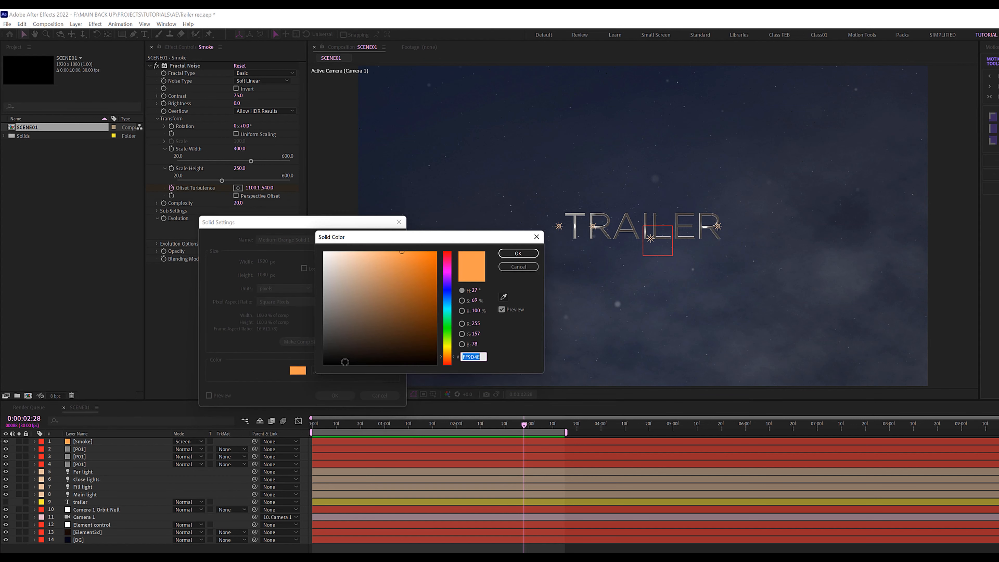
{"action": "left_click", "coordinate": [448, 291]}
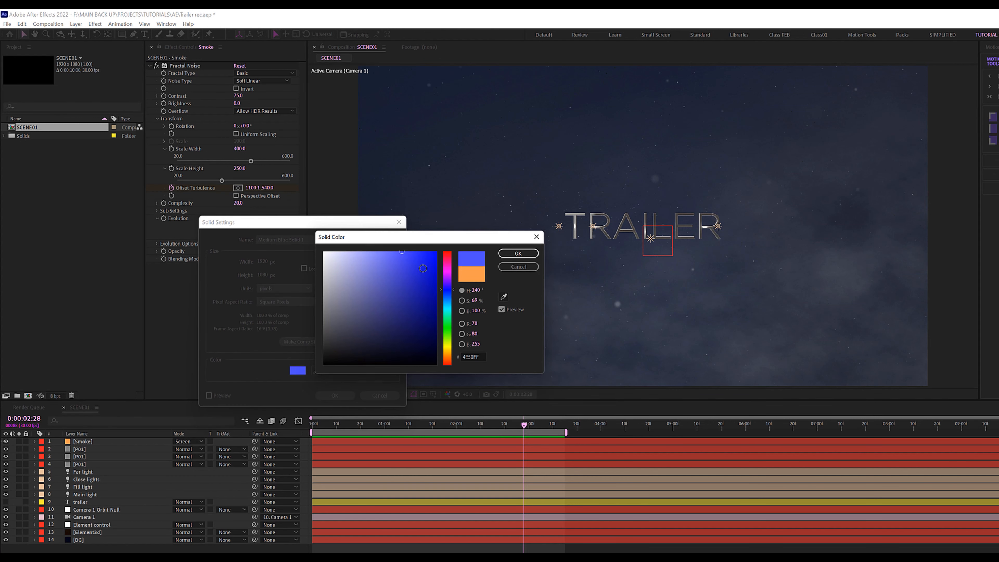
{"action": "left_click", "coordinate": [517, 253]}
{"action": "left_click", "coordinate": [321, 239]}
{"action": "type", "text": "Optical flares"}
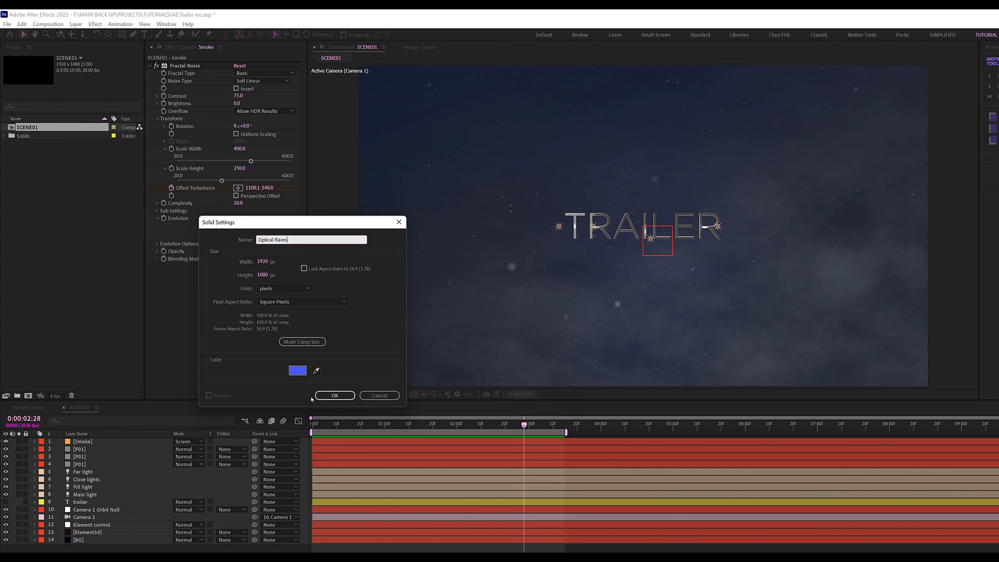
{"action": "left_click", "coordinate": [330, 395]}
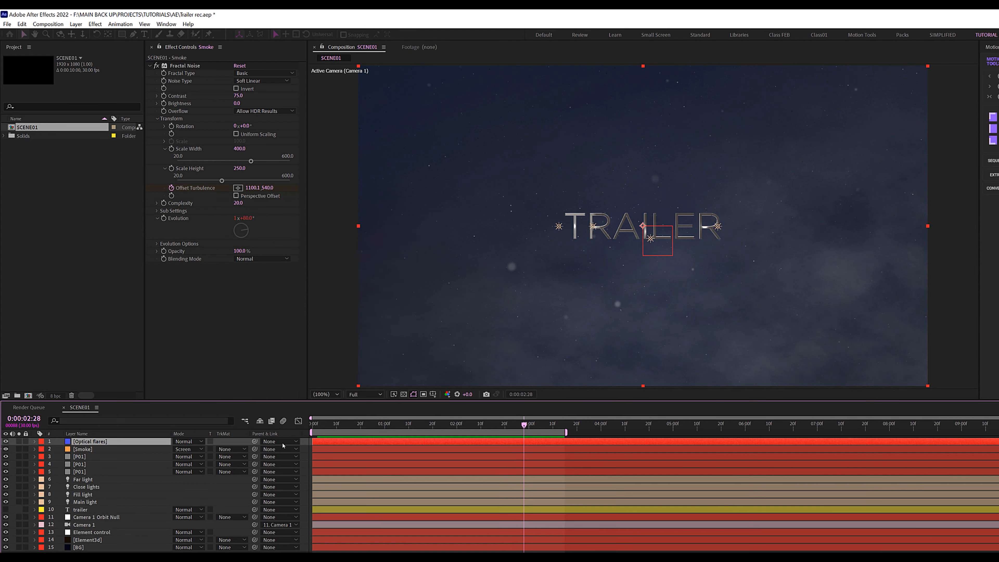
Apply the Optical Flares effect to the new solid and set its Source Type to 3D
{"action": "key", "text": "ctrl+space"}
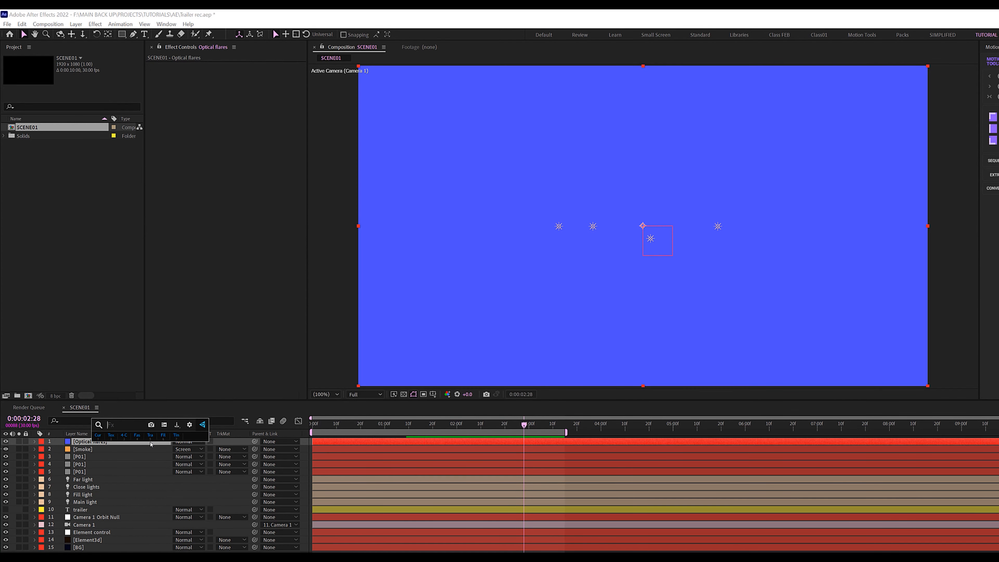
{"action": "type", "text": "opti"}
{"action": "left_click", "coordinate": [151, 443]}
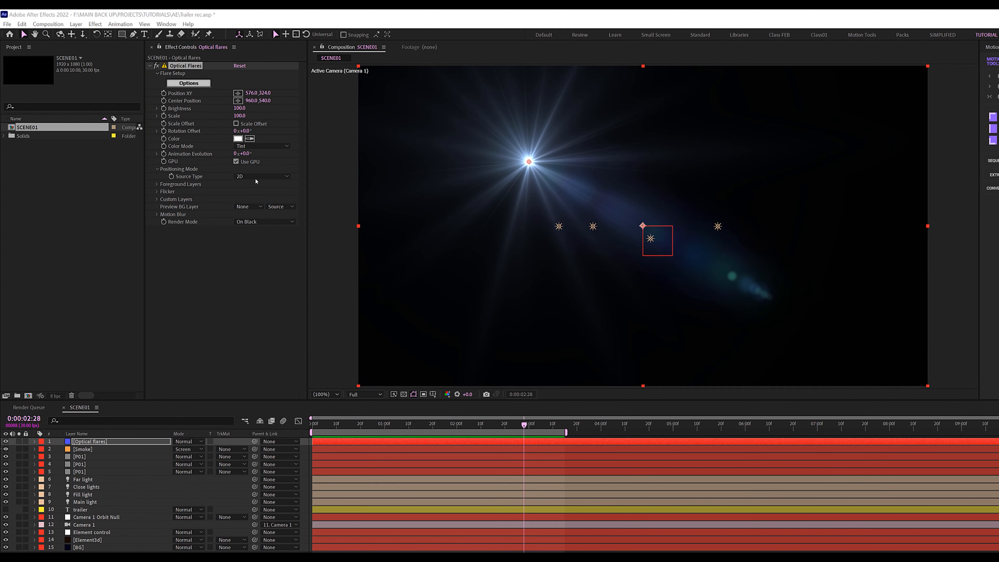
{"action": "left_click", "coordinate": [262, 177]}
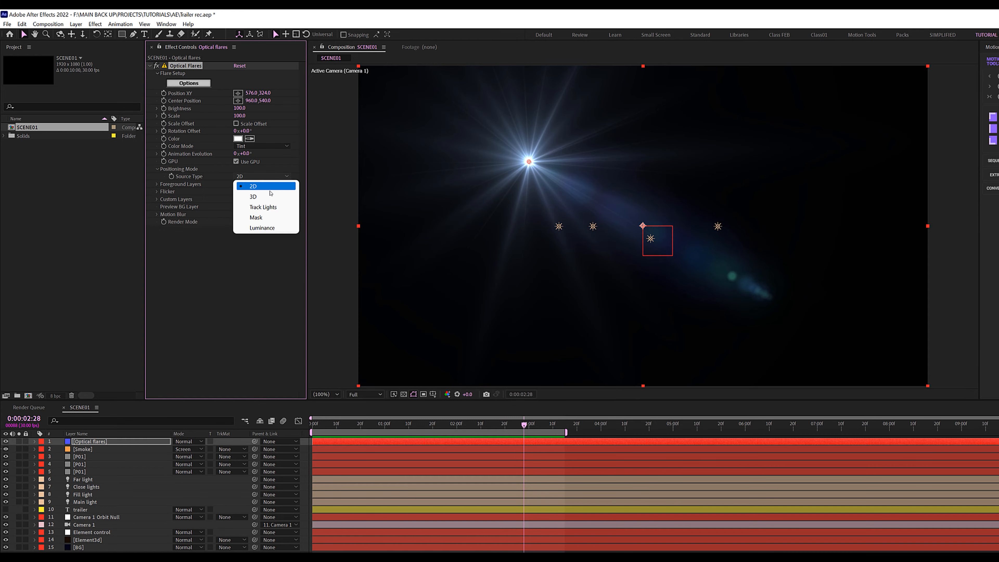
{"action": "left_click", "coordinate": [256, 196]}
{"action": "key", "text": "e"}
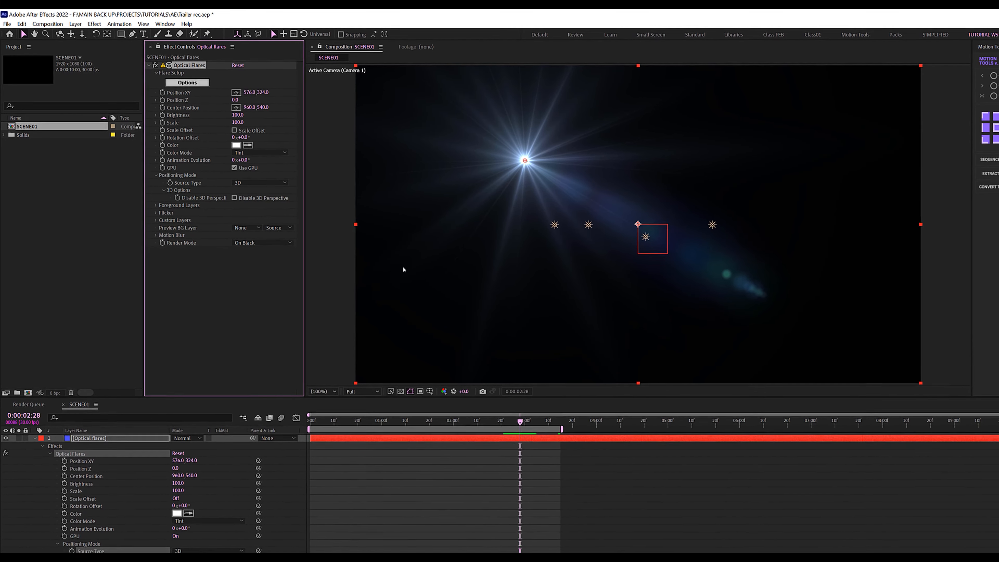
Load the Beam preset from the Light presets in the Optical Flares options and maximize the options window
{"action": "left_click", "coordinate": [184, 80]}
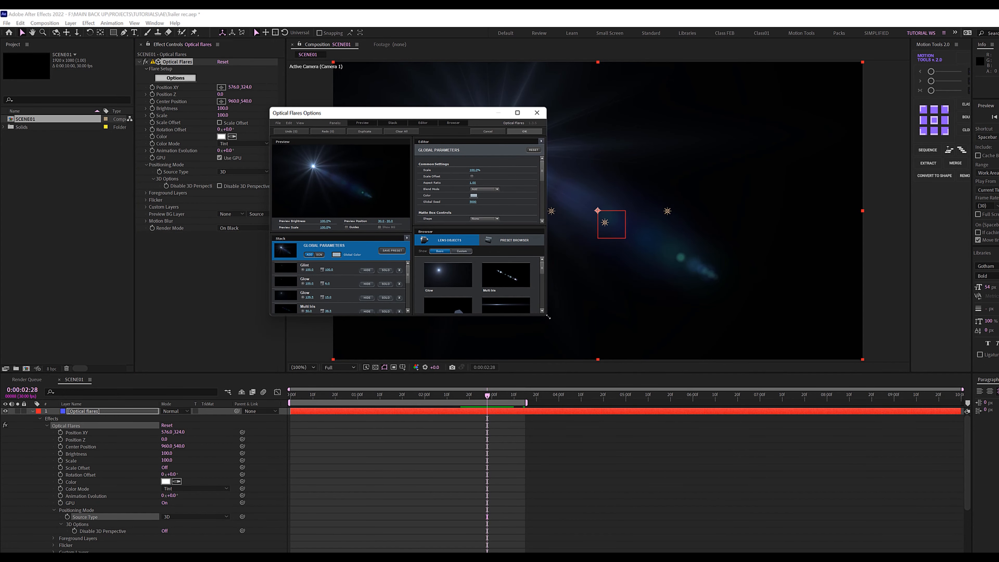
{"action": "left_click_drag", "start_coordinate": [548, 317], "coordinate": [767, 518]}
{"action": "left_click", "coordinate": [693, 341]}
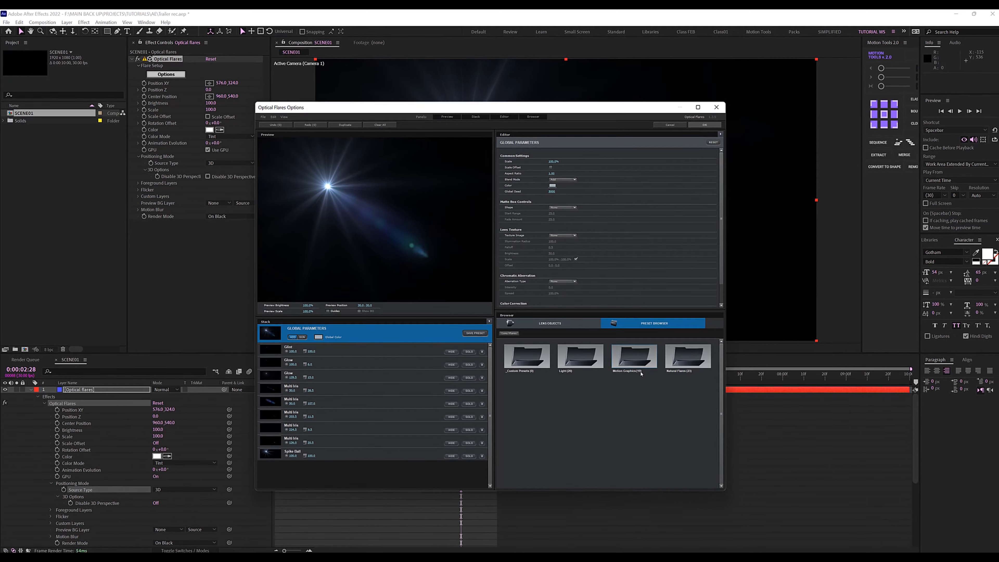
{"action": "left_click", "coordinate": [581, 358]}
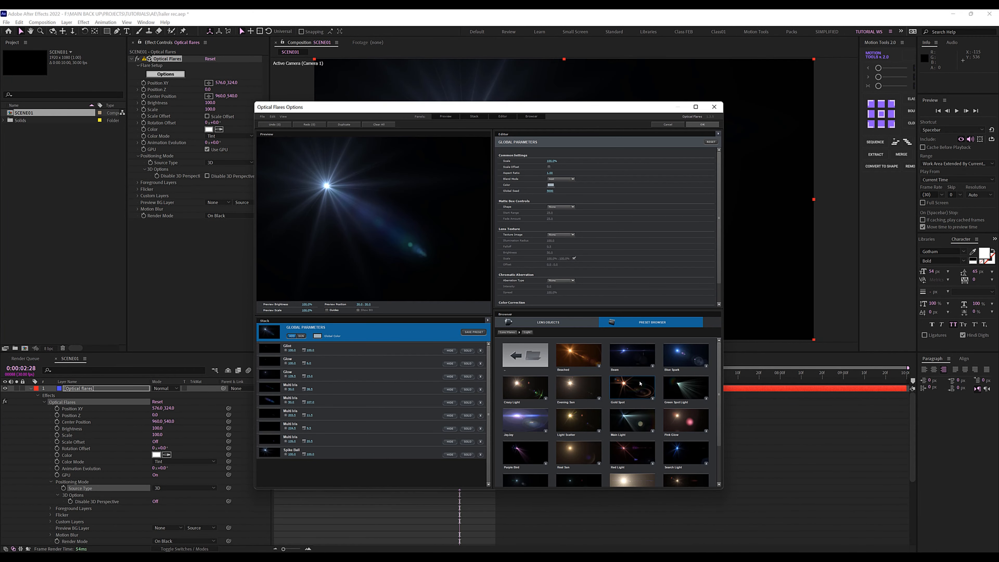
{"action": "scroll", "coordinate": [640, 383], "scroll_direction": "down", "scroll_amount": 1}
{"action": "scroll", "coordinate": [638, 389], "scroll_direction": "up", "scroll_amount": 2}
{"action": "left_click", "coordinate": [630, 356]}
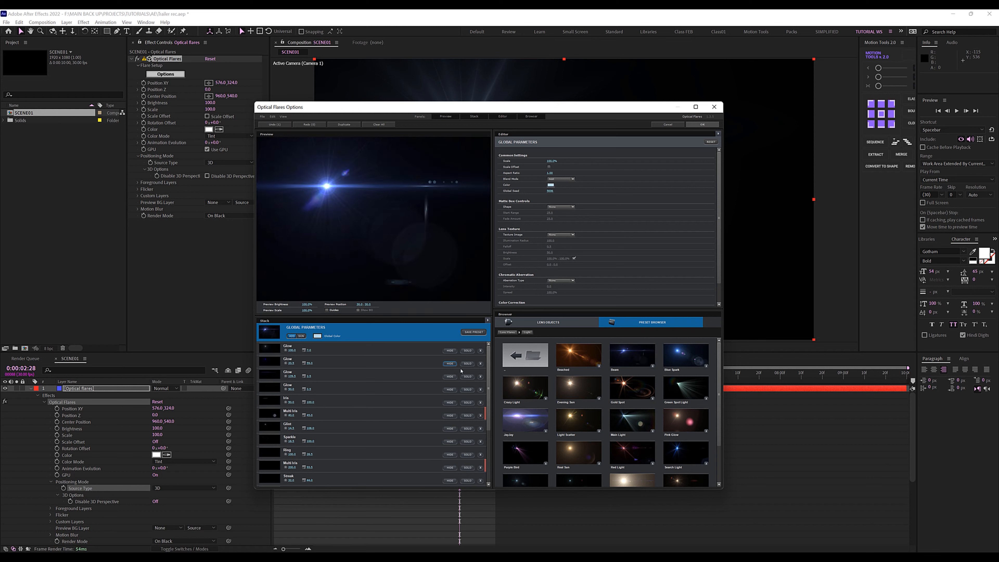
{"action": "left_click", "coordinate": [695, 107]}
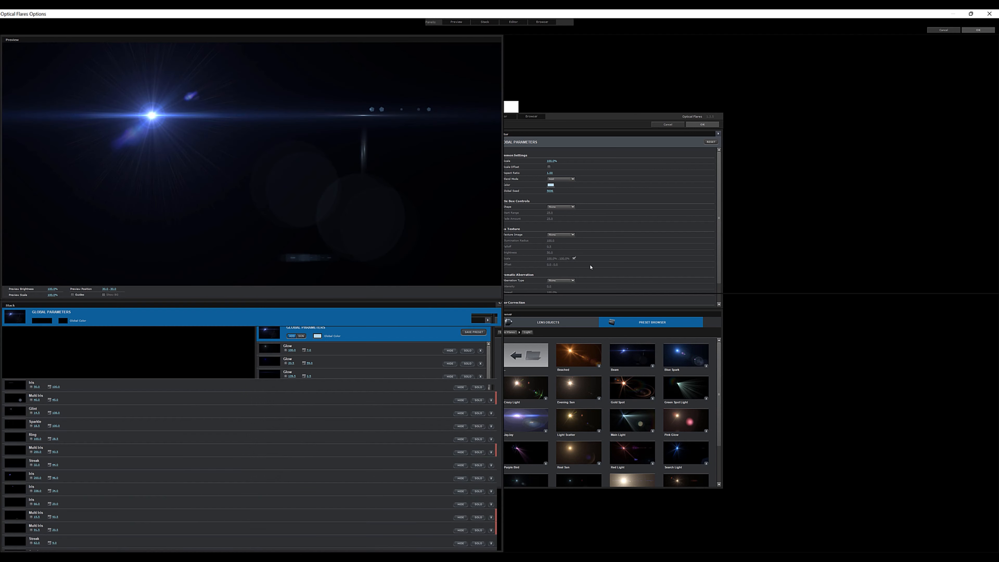
Toggle the first two Glow elements of the flare to examine what each contributes
{"action": "left_click", "coordinate": [460, 336]}
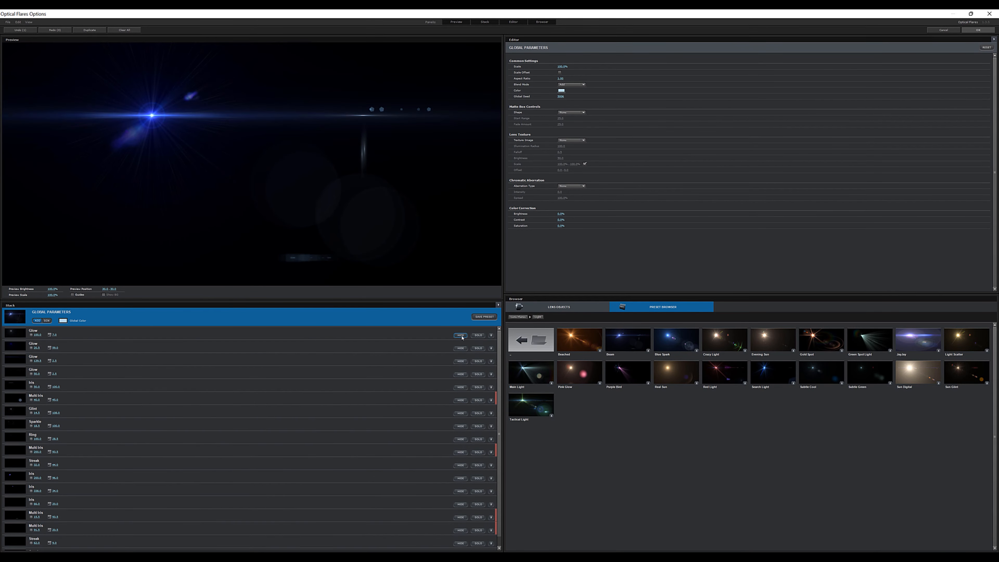
{"action": "left_click", "coordinate": [461, 335]}
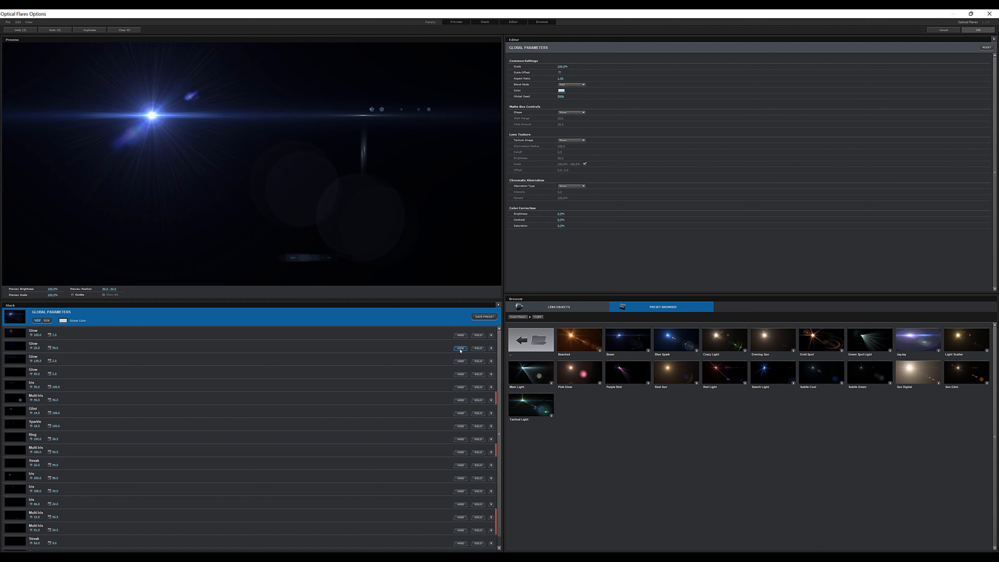
{"action": "left_click", "coordinate": [460, 348]}
{"action": "scroll", "coordinate": [456, 433], "scroll_direction": "down", "scroll_amount": 1}
Hide the flare's fourth Glow, first Iris, first two Multi Iris, Glint, Sparkle and Ring elements
{"action": "left_click", "coordinate": [461, 443]}
{"action": "left_click", "coordinate": [459, 429]}
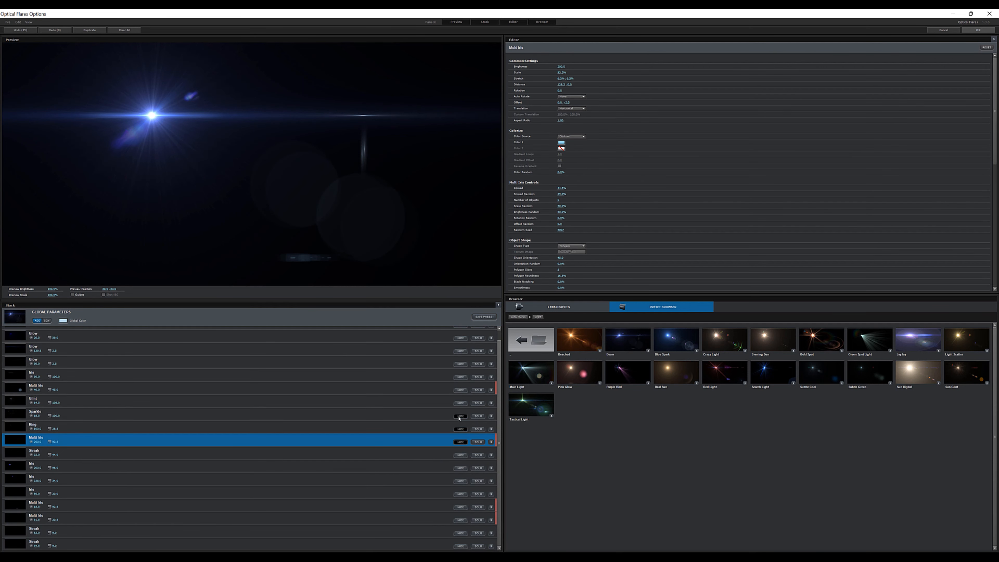
{"action": "left_click", "coordinate": [460, 416]}
{"action": "left_click", "coordinate": [461, 390]}
{"action": "left_click", "coordinate": [460, 377]}
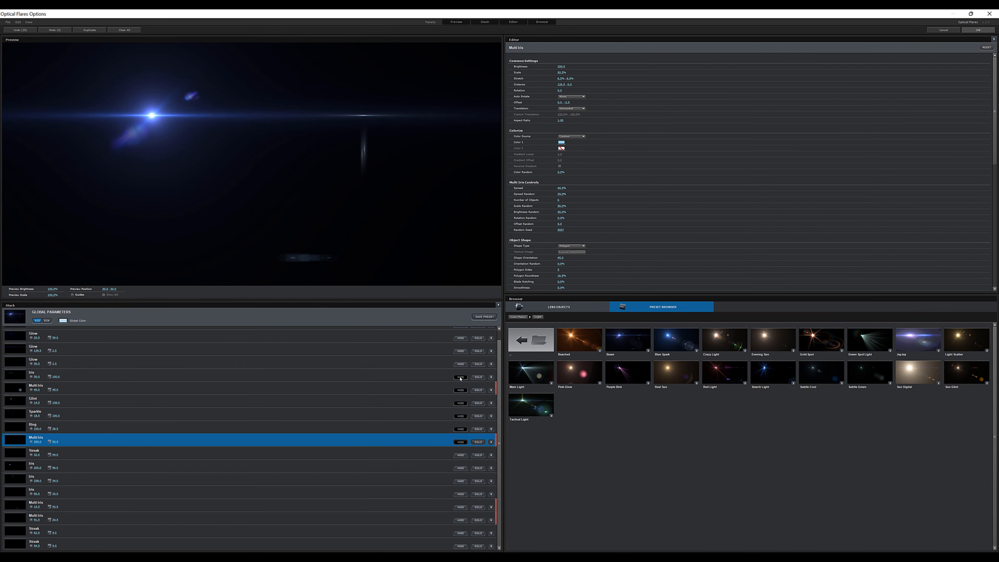
{"action": "left_click", "coordinate": [460, 364]}
{"action": "scroll", "coordinate": [460, 362], "scroll_direction": "up", "scroll_amount": 1}
{"action": "left_click", "coordinate": [460, 362]}
{"action": "left_click", "coordinate": [460, 363]}
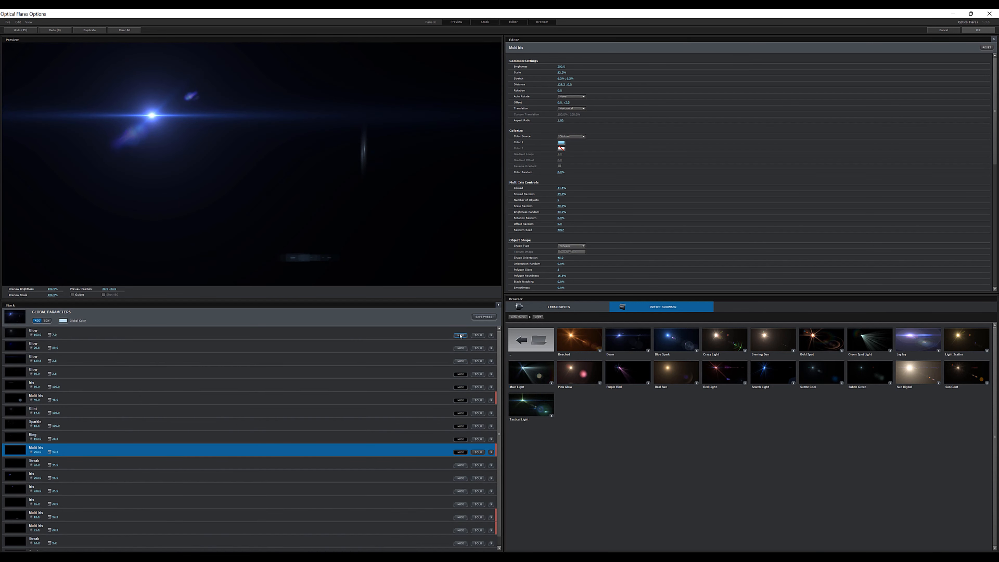
Hide the remaining Iris and Multi Iris elements, plus the Streak elements directly above and below that group
{"action": "scroll", "coordinate": [461, 452], "scroll_direction": "down", "scroll_amount": 1}
{"action": "left_click", "coordinate": [460, 533]}
{"action": "left_click", "coordinate": [460, 519]}
{"action": "left_click", "coordinate": [461, 507]}
{"action": "left_click", "coordinate": [460, 494]}
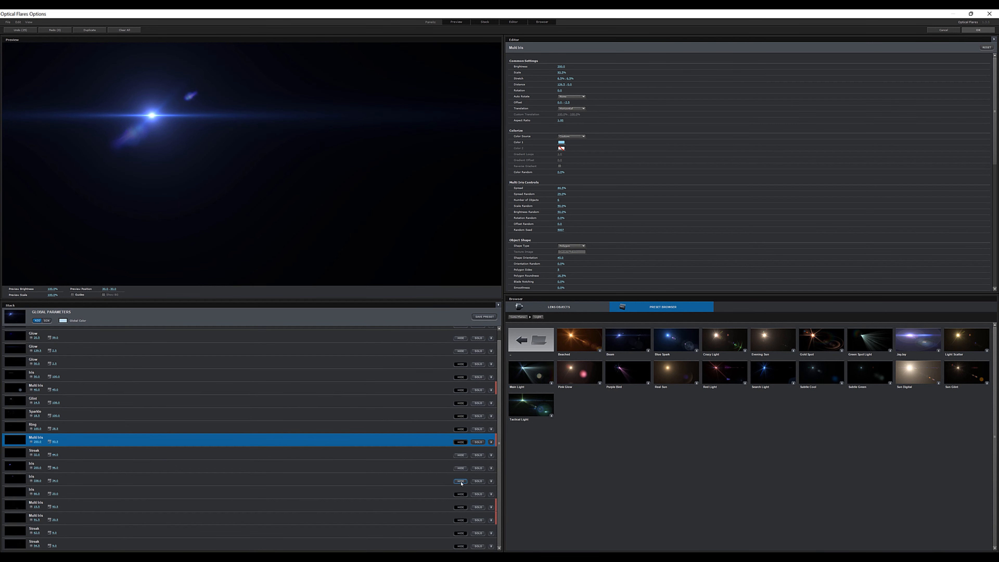
{"action": "left_click", "coordinate": [460, 481]}
{"action": "left_click", "coordinate": [460, 468]}
{"action": "left_click", "coordinate": [460, 454]}
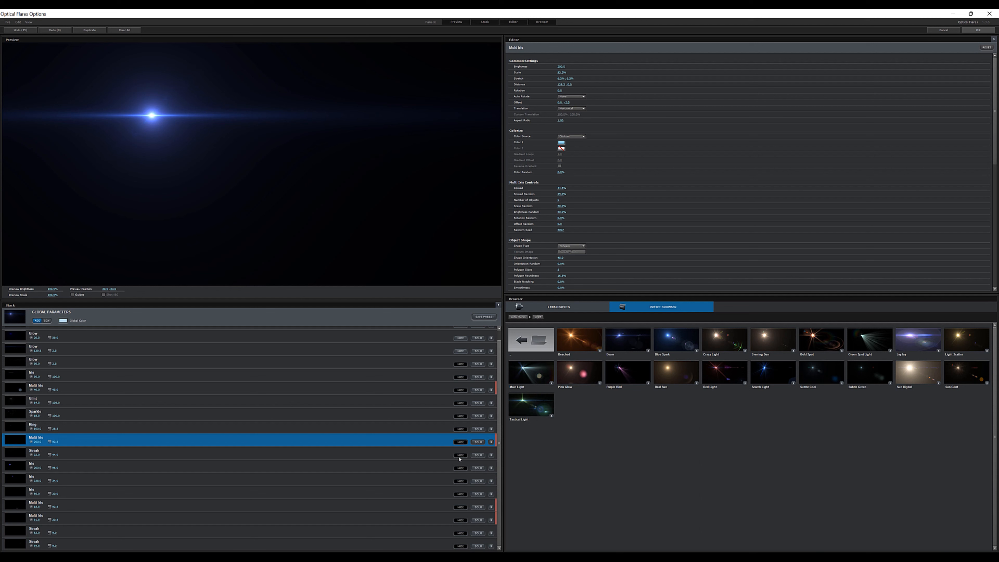
Accept the simplified flare in the Optical Flares options and set the effect's Render Mode to On Transparent
{"action": "scroll", "coordinate": [137, 358], "scroll_direction": "up", "scroll_amount": 1}
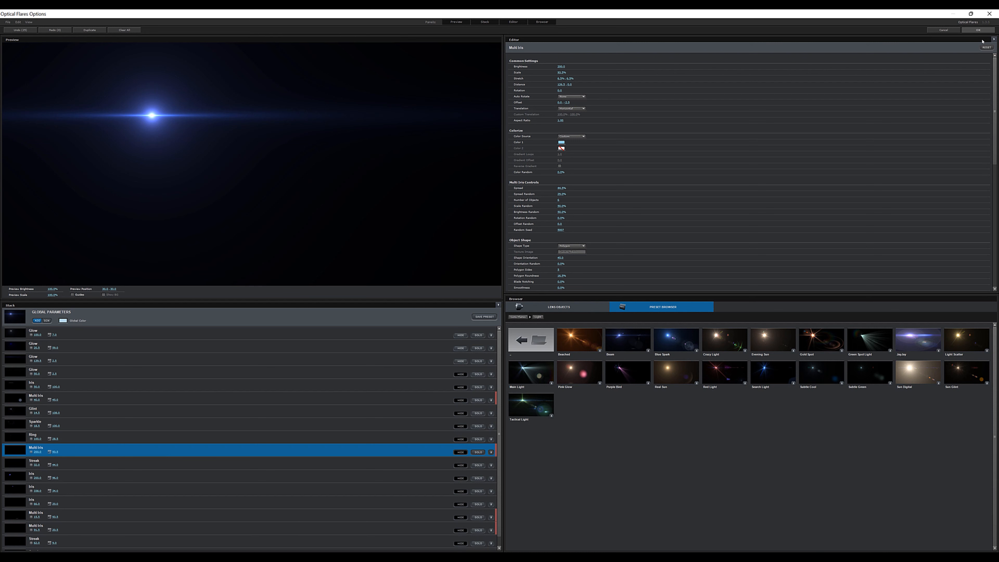
{"action": "left_click", "coordinate": [978, 30]}
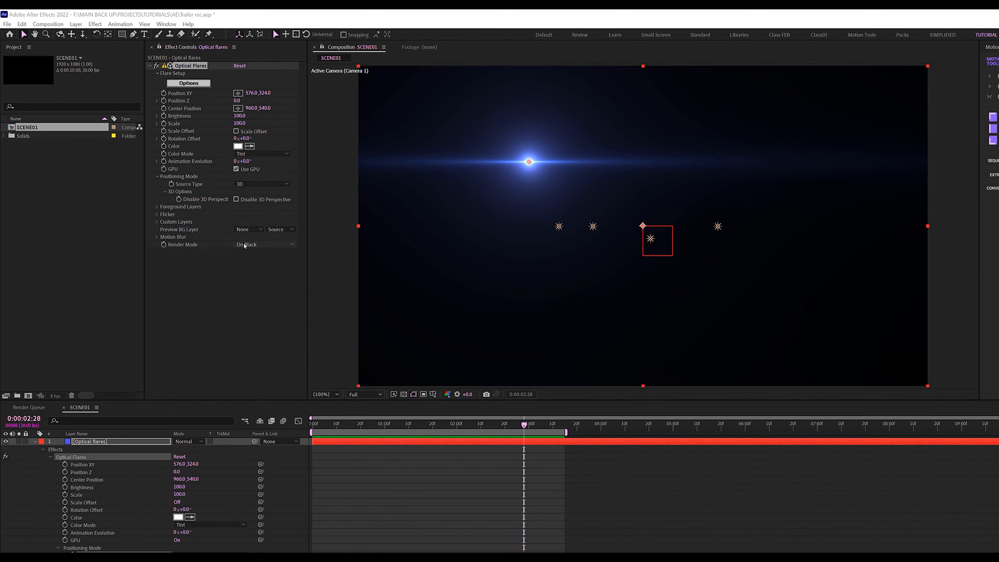
{"action": "left_click", "coordinate": [245, 246]}
{"action": "left_click", "coordinate": [254, 264]}
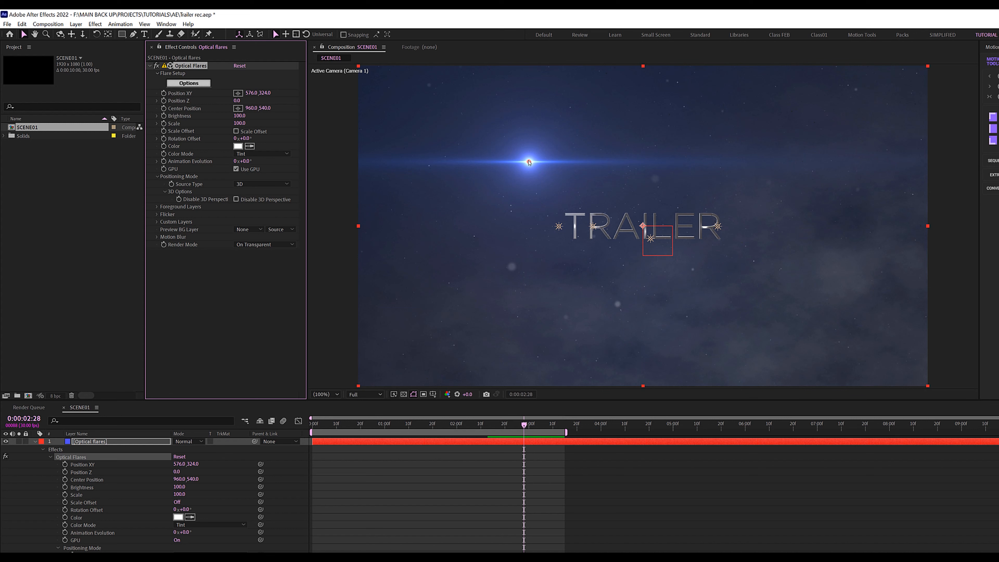
Move the flare to just below the middle of the TRAILER title, at 953, 598, and reduce its Scale to 30
{"action": "left_click_drag", "start_coordinate": [532, 164], "coordinate": [641, 242]}
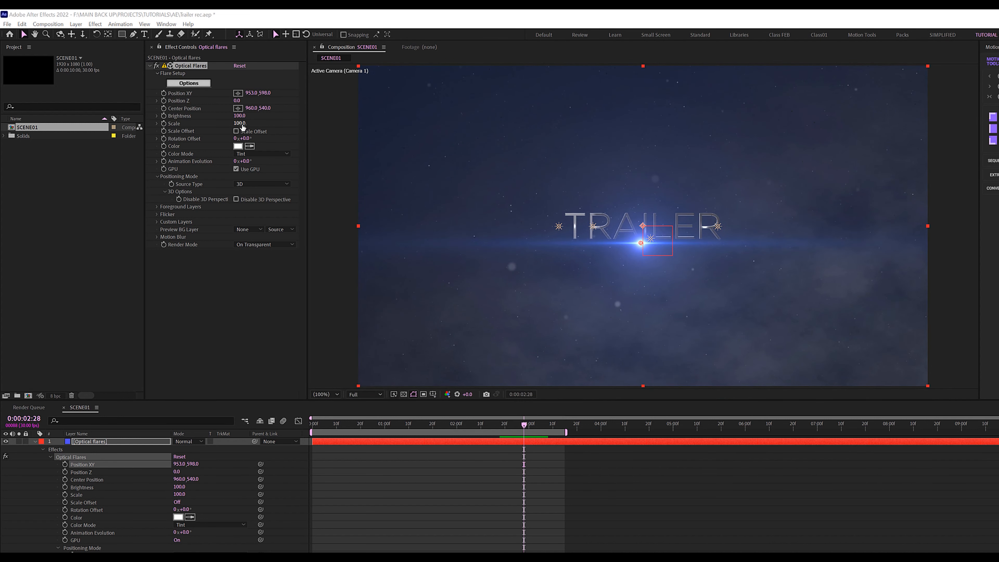
{"action": "left_click", "coordinate": [226, 124]}
{"action": "mouse_move", "coordinate": [226, 124]}
{"action": "left_mouse_down"}
{"action": "mouse_move", "coordinate": [200, 124]}
{"action": "mouse_move", "coordinate": [212, 124]}
{"action": "left_mouse_up"}
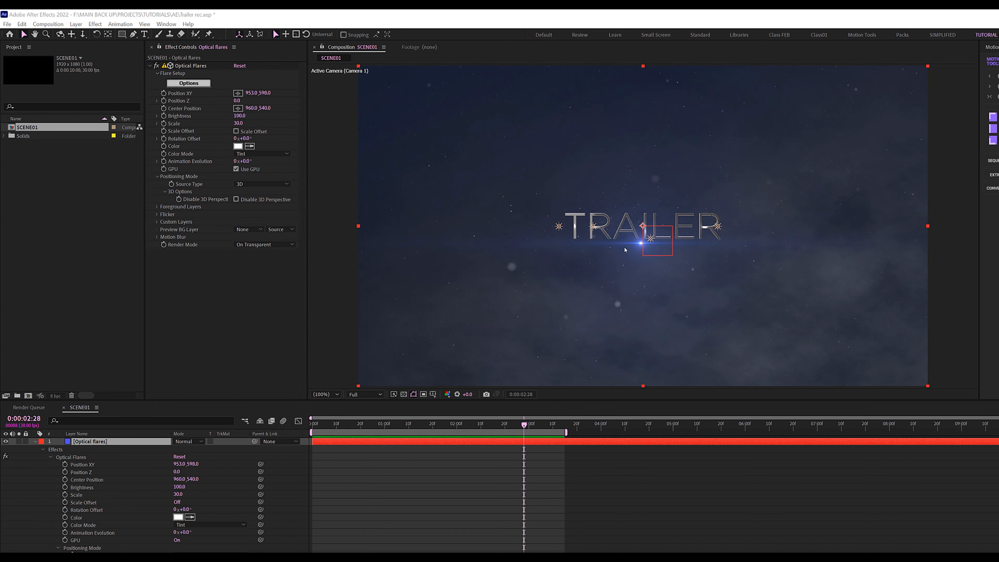
Set the flare's Flicker to Sharp type with Speed 86 and Amount 100, and scrub the timeline to check it
{"action": "left_click", "coordinate": [157, 215]}
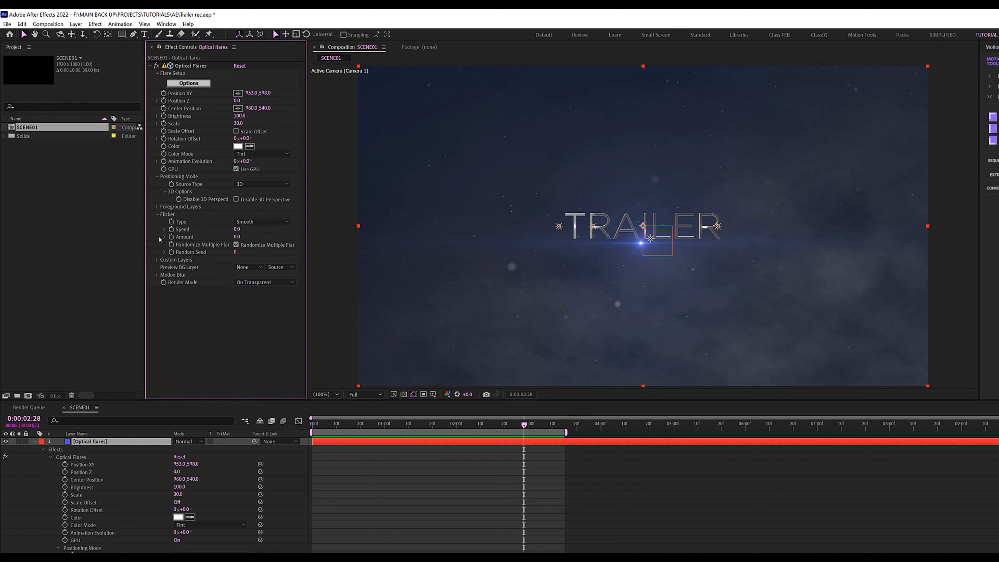
{"action": "left_click", "coordinate": [261, 222]}
{"action": "left_click", "coordinate": [261, 242]}
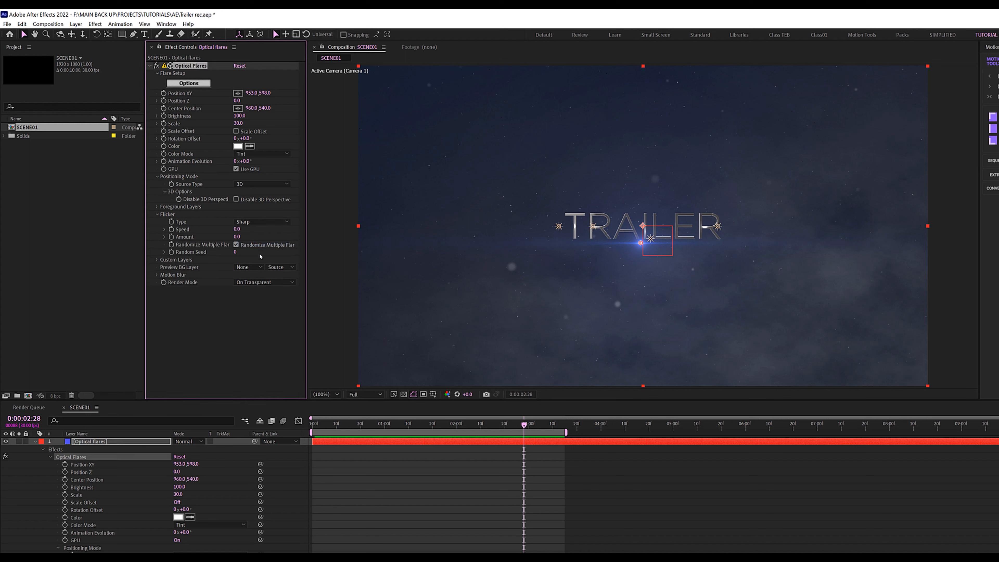
{"action": "left_click", "coordinate": [237, 229]}
{"action": "type", "text": "86"}
{"action": "key", "text": "Return"}
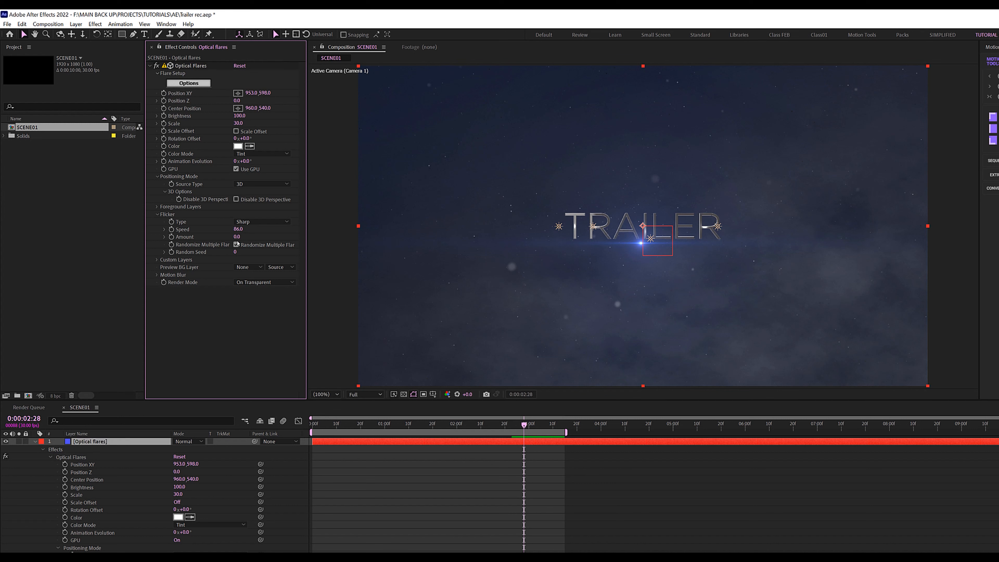
{"action": "left_click", "coordinate": [238, 237]}
{"action": "type", "text": "100"}
{"action": "key", "text": "Return"}
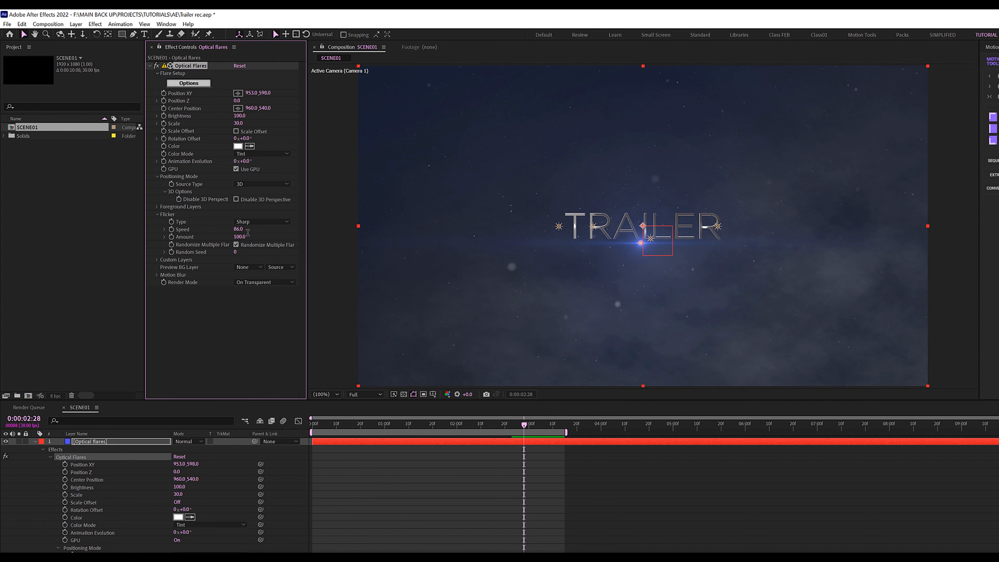
{"action": "key", "text": "F2"}
{"action": "mouse_move", "coordinate": [477, 428]}
{"action": "left_mouse_down"}
{"action": "mouse_move", "coordinate": [408, 427]}
{"action": "mouse_move", "coordinate": [525, 428]}
{"action": "mouse_move", "coordinate": [409, 428]}
{"action": "mouse_move", "coordinate": [490, 428]}
{"action": "left_mouse_up"}
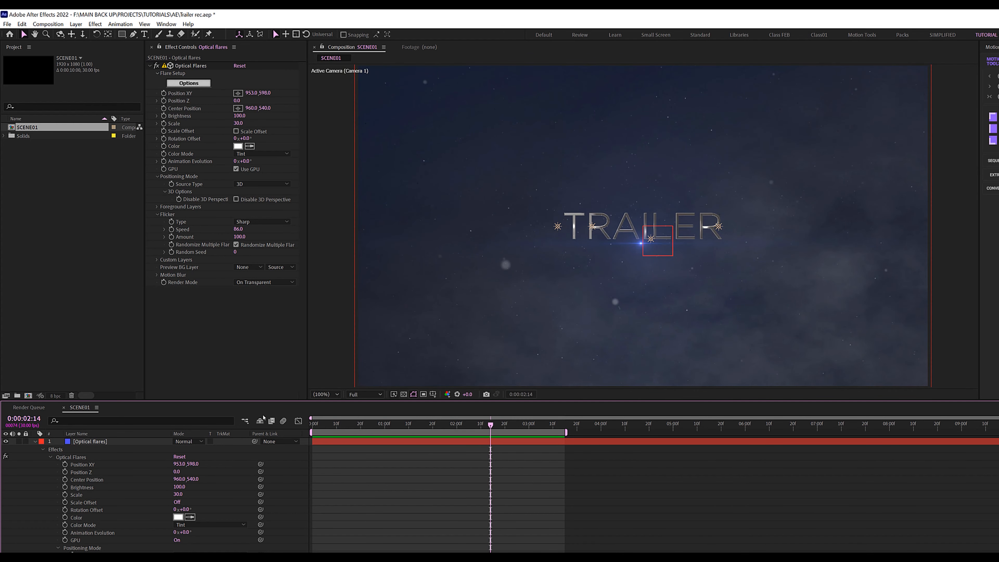
Keyframe the flare's Scale to grow from 0 at 0:00:01:00 to 30 about nine frames after
{"action": "left_click", "coordinate": [385, 427]}
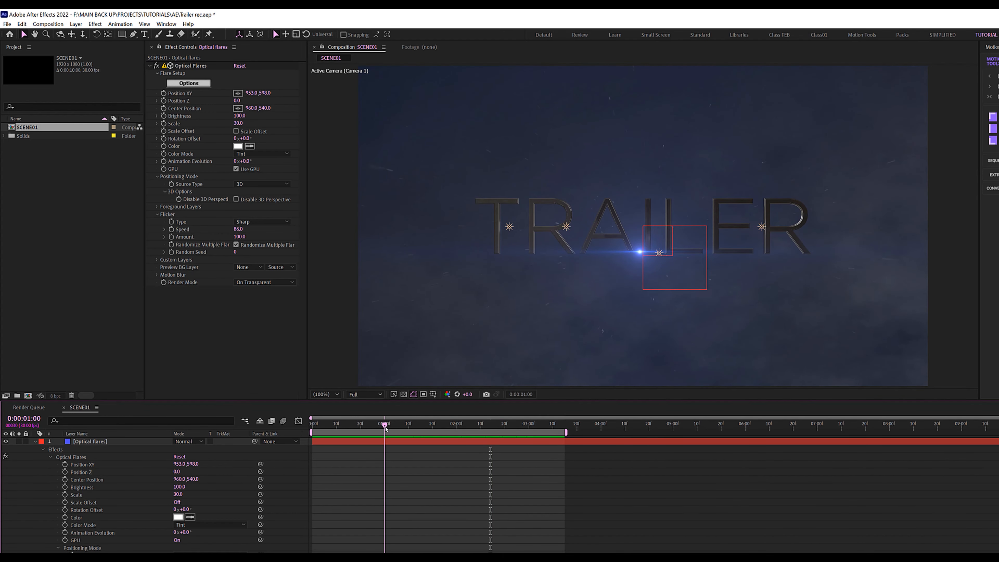
{"action": "left_click", "coordinate": [163, 123]}
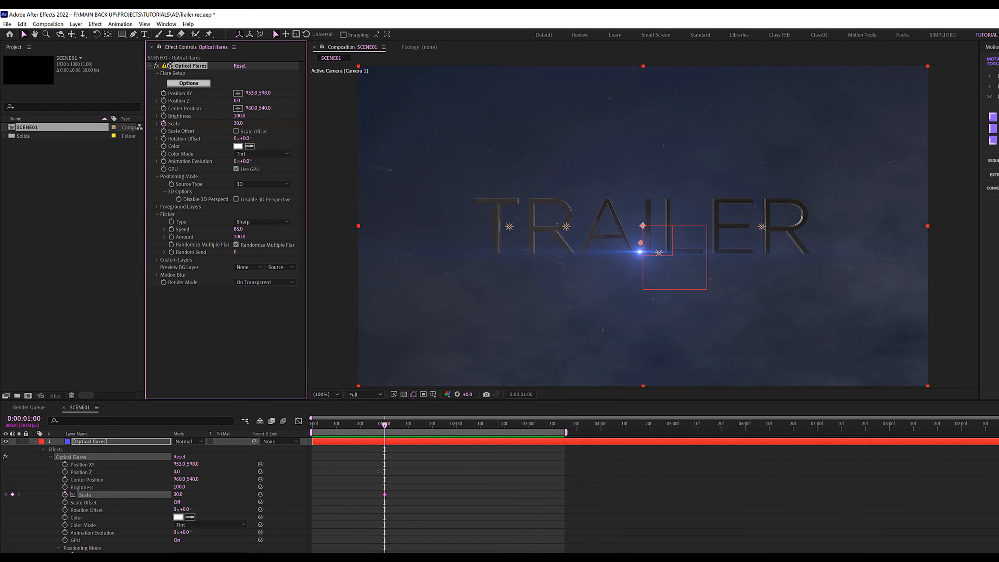
{"action": "left_click_drag", "start_coordinate": [385, 495], "coordinate": [407, 498]}
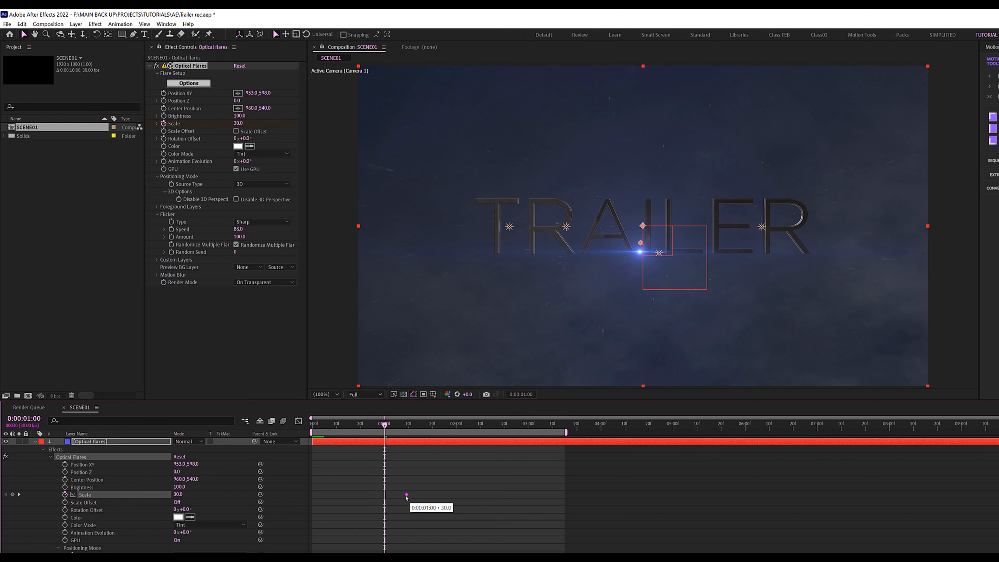
{"action": "left_click", "coordinate": [238, 123]}
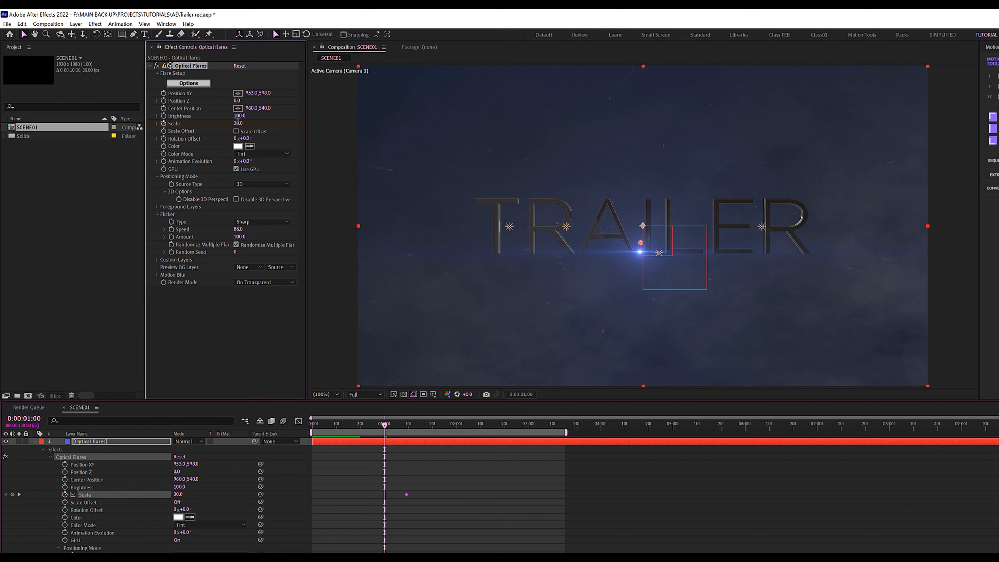
{"action": "type", "text": "0"}
{"action": "key", "text": "Return"}
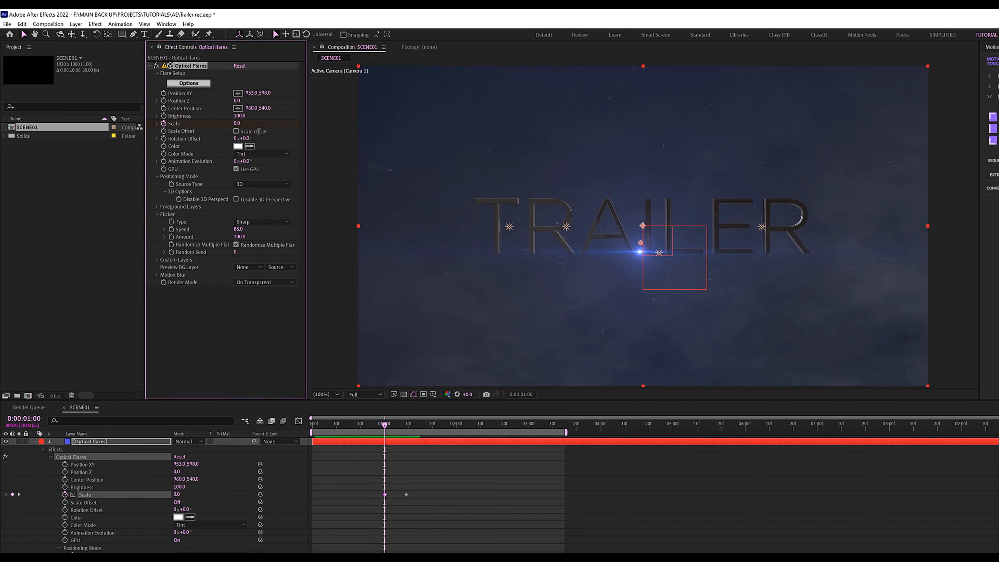
Play back the scene from the start to review the flare's scale-in and flicker
{"action": "key", "text": "space"}
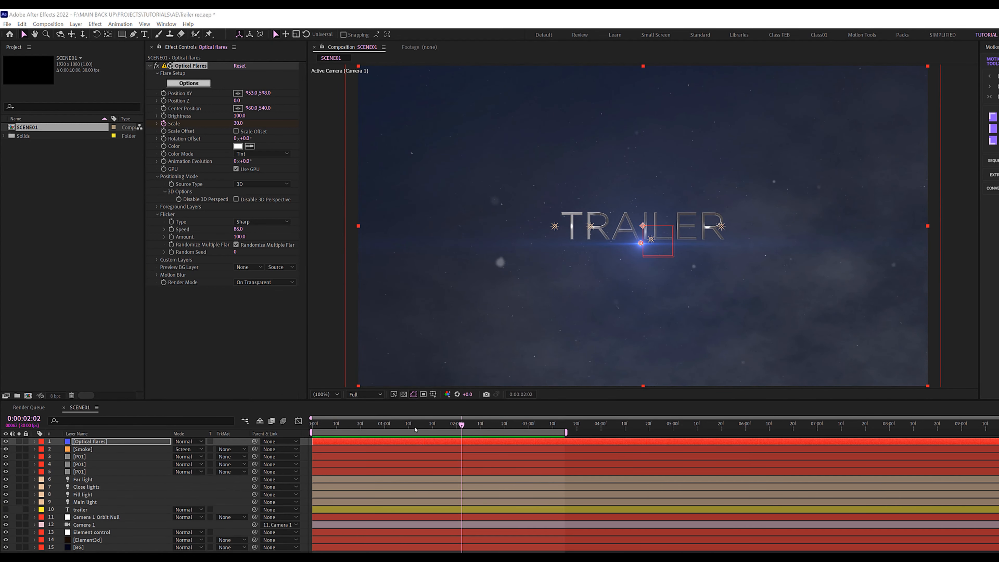
{"action": "left_click_drag", "start_coordinate": [401, 428], "coordinate": [283, 423]}
{"action": "key", "text": "space"}
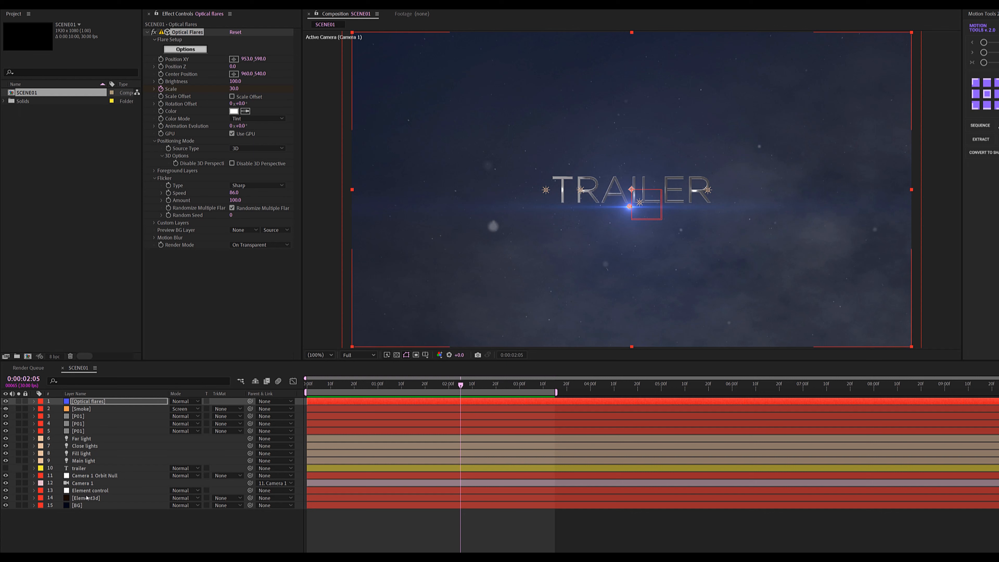
Duplicate the Element3d layer and set the copy's Output to show only the Specular pass
{"action": "left_click", "coordinate": [78, 480]}
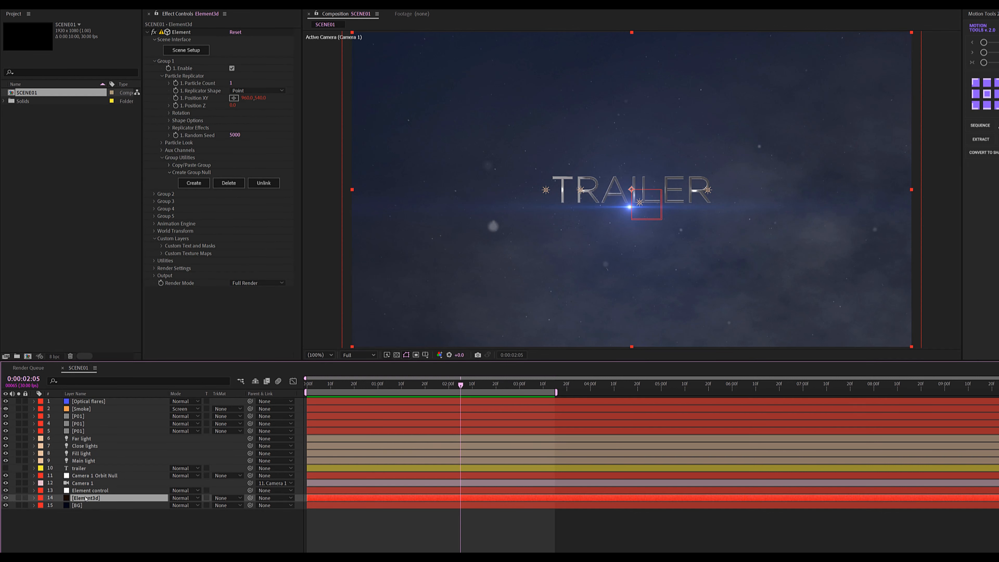
{"action": "key", "text": "ctrl+d"}
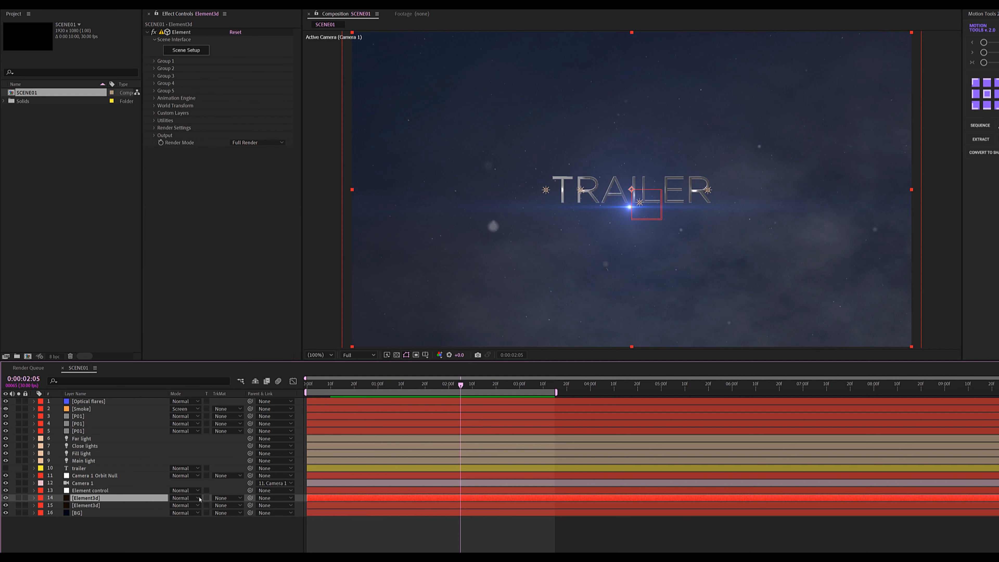
{"action": "left_click", "coordinate": [154, 128]}
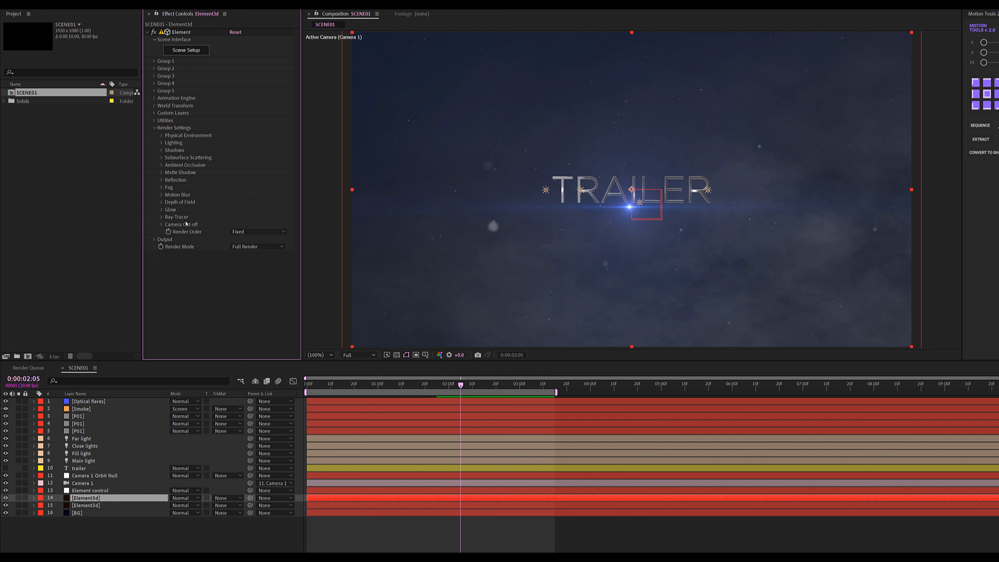
{"action": "left_click", "coordinate": [153, 128]}
{"action": "left_click", "coordinate": [154, 136]}
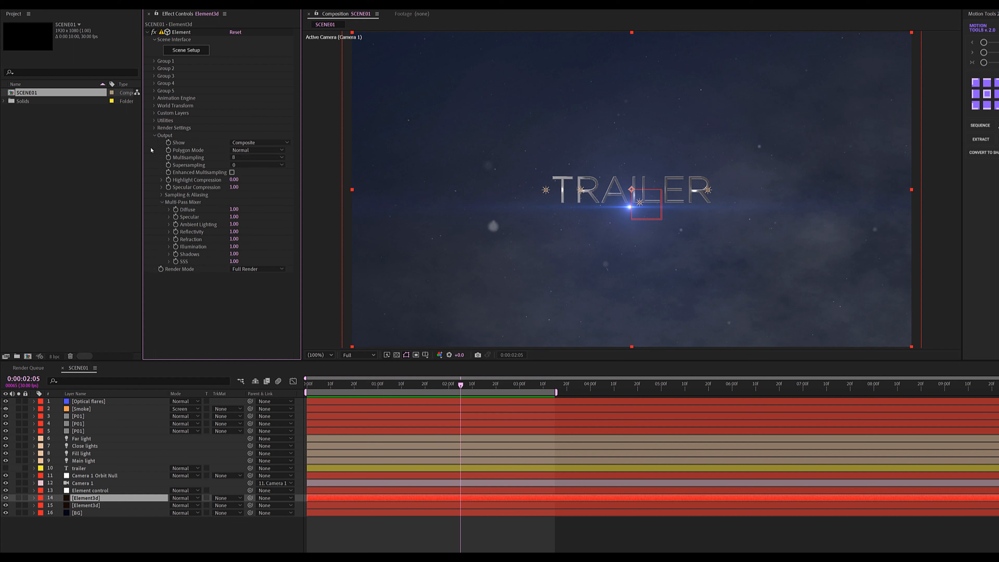
{"action": "left_click", "coordinate": [251, 144]}
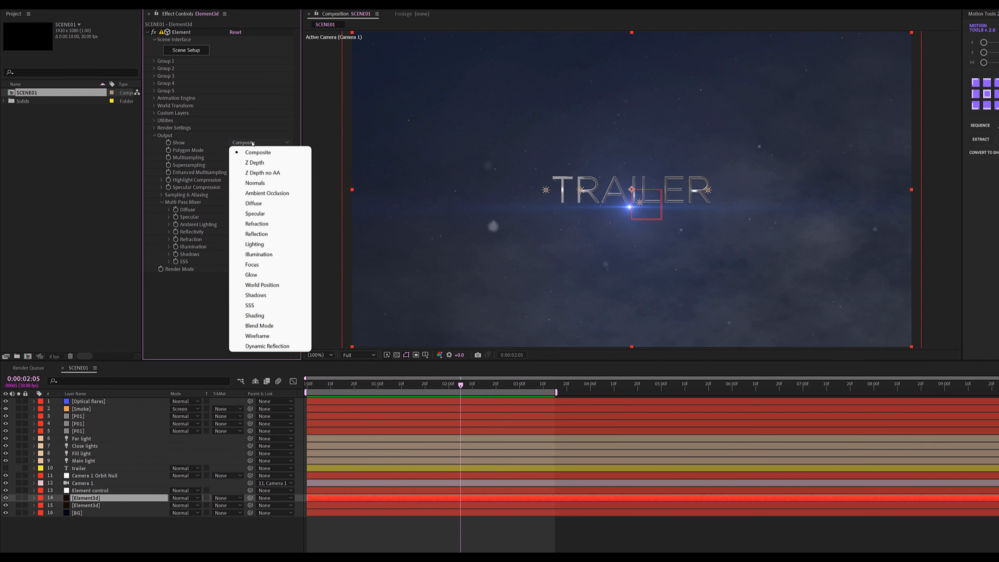
{"action": "left_click", "coordinate": [259, 216]}
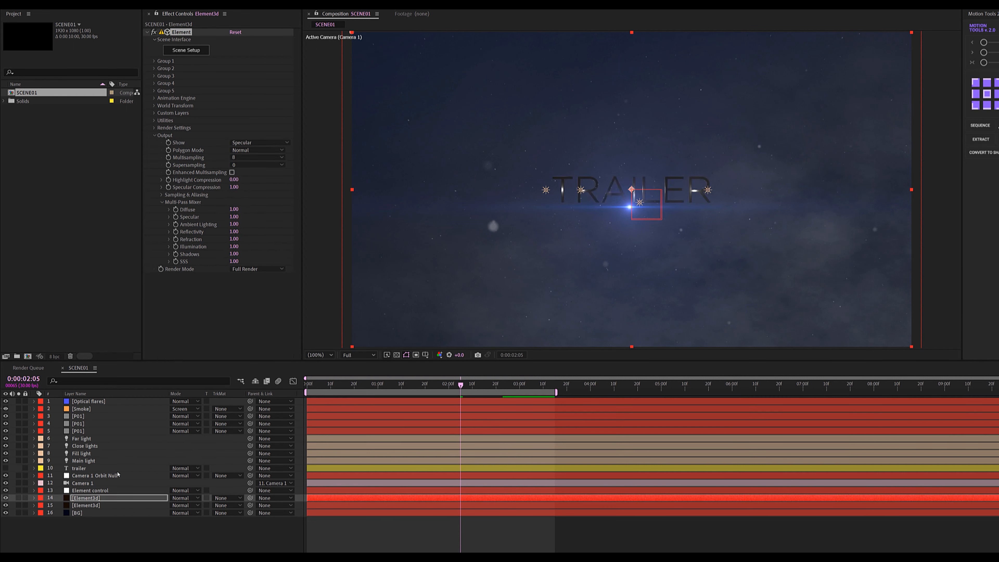
Set the blending mode of the upper Element3d layer to Add
{"action": "left_click", "coordinate": [95, 499]}
{"action": "left_click", "coordinate": [184, 497]}
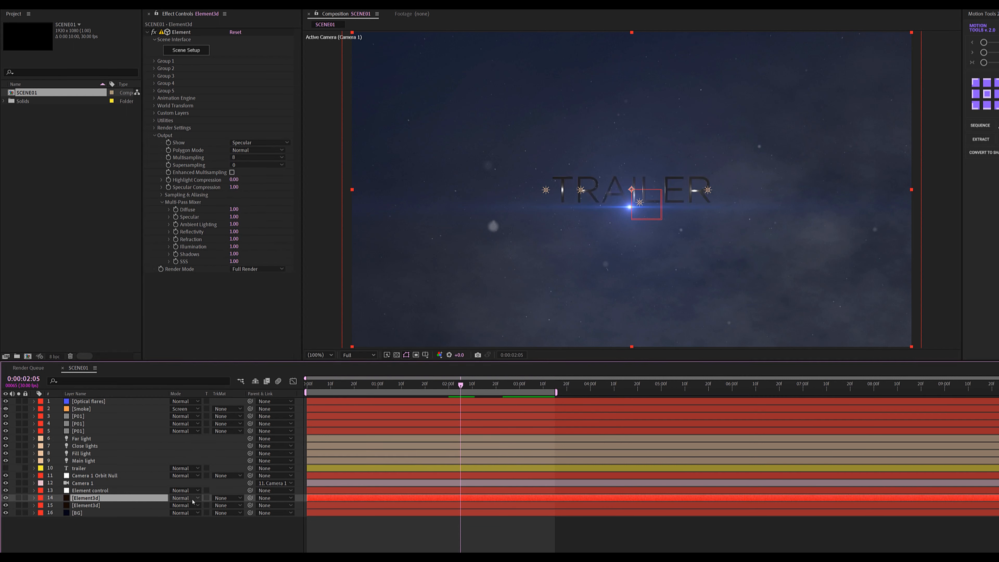
{"action": "left_click", "coordinate": [227, 188]}
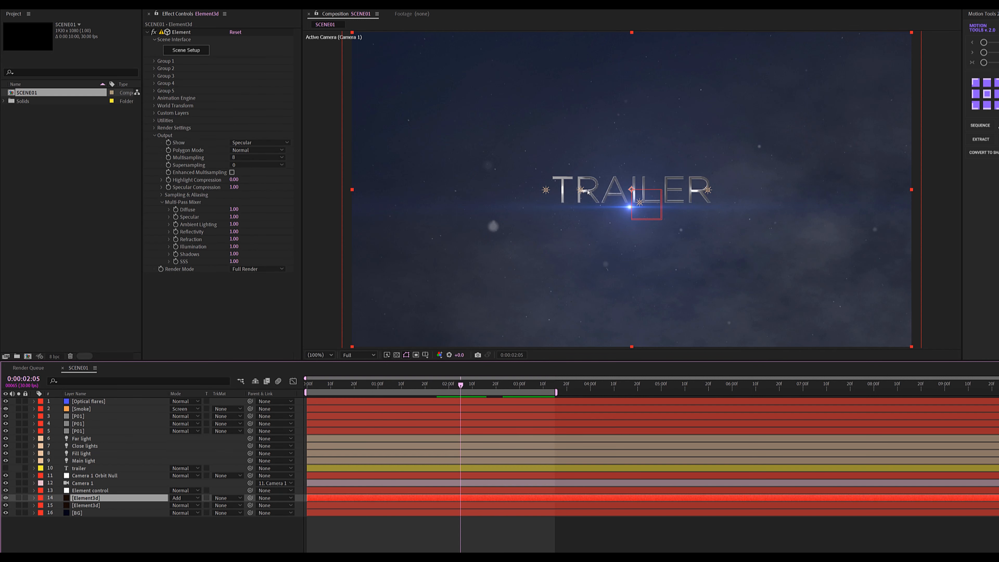
In the upper Element3d layer's Multi-Pass Mixer, set Diffuse to 0.37, Specular to 9.97 and Reflectivity to 4.75
{"action": "left_click", "coordinate": [234, 210]}
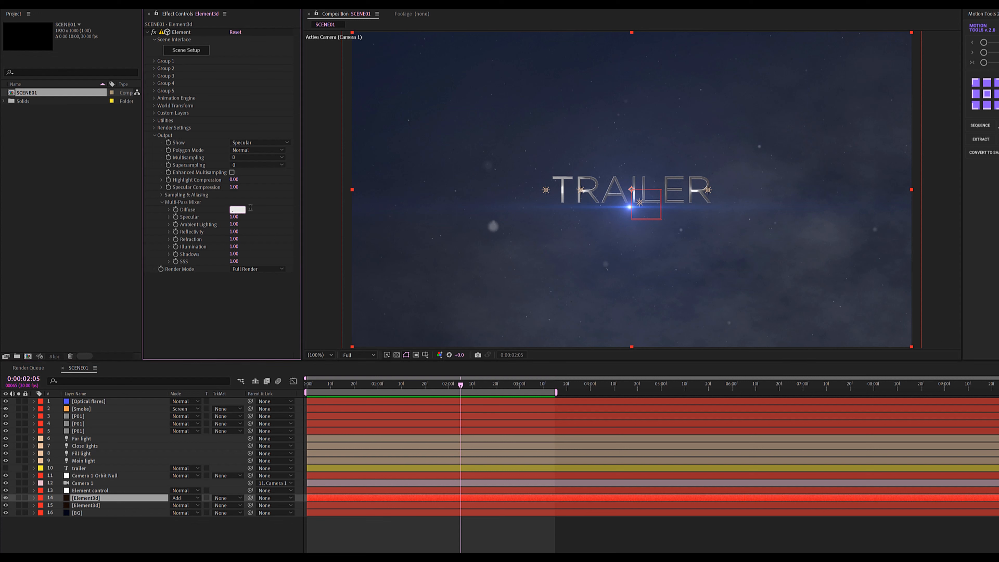
{"action": "type", "text": ".37"}
{"action": "key", "text": "Tab"}
{"action": "type", "text": "9.9"}
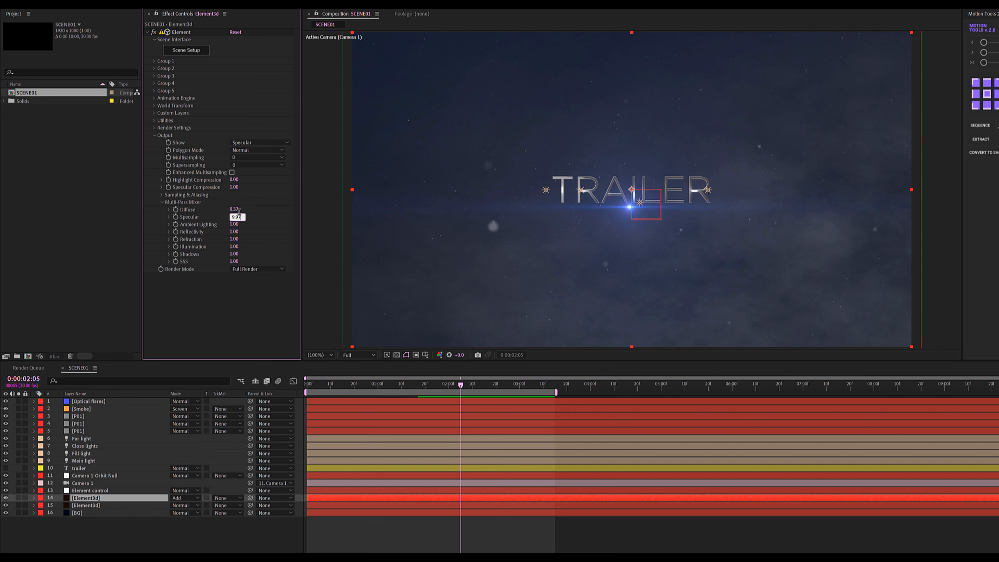
{"action": "key", "text": "Return"}
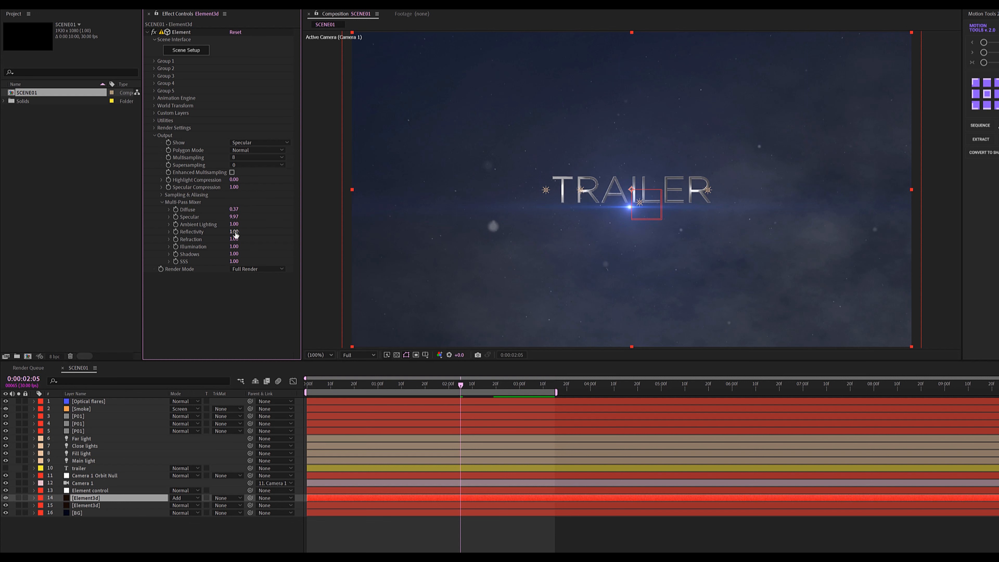
{"action": "left_click", "coordinate": [234, 233]}
{"action": "type", "text": "4.75"}
{"action": "key", "text": "Return"}
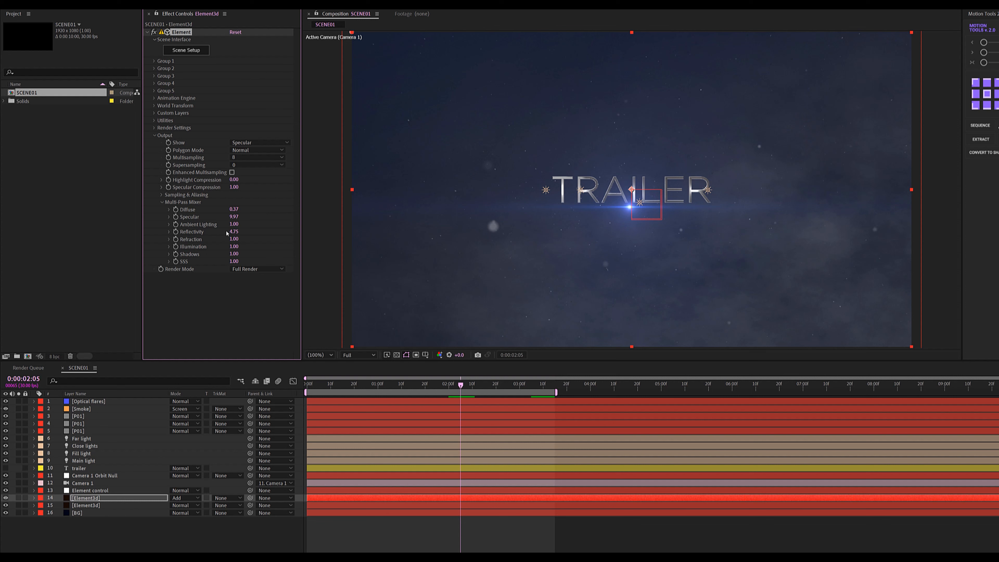
Lower the upper Element3d layer's opacity to 50% and deselect it
{"action": "left_click", "coordinate": [99, 497]}
{"action": "key", "text": "t"}
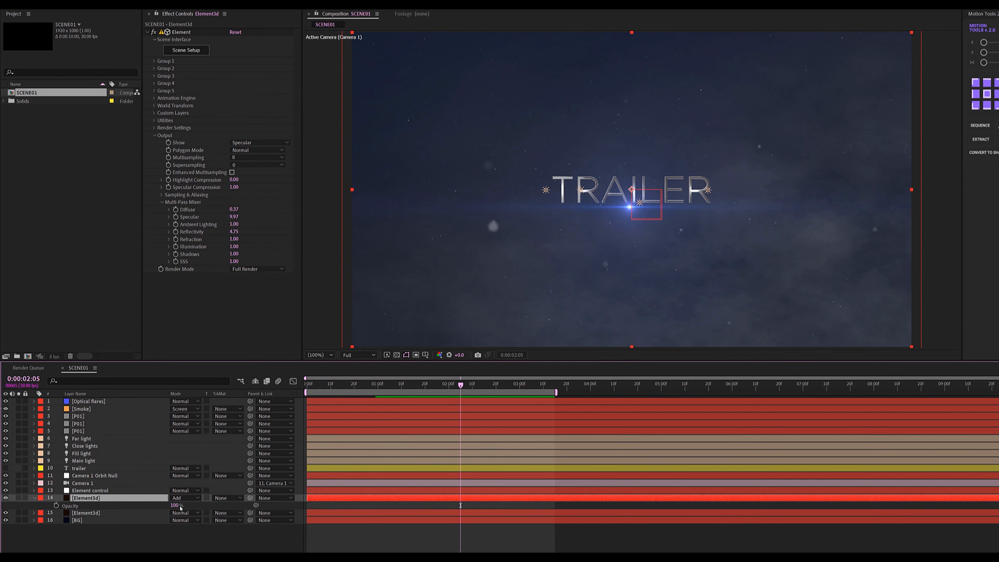
{"action": "left_click", "coordinate": [176, 505]}
{"action": "type", "text": "50"}
{"action": "key", "text": "Return"}
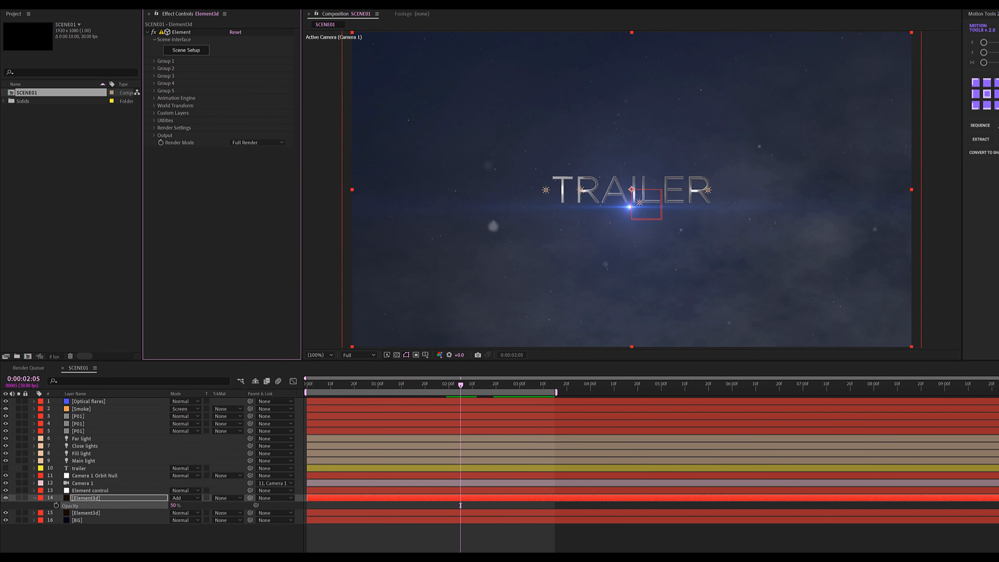
{"action": "left_click", "coordinate": [134, 534]}
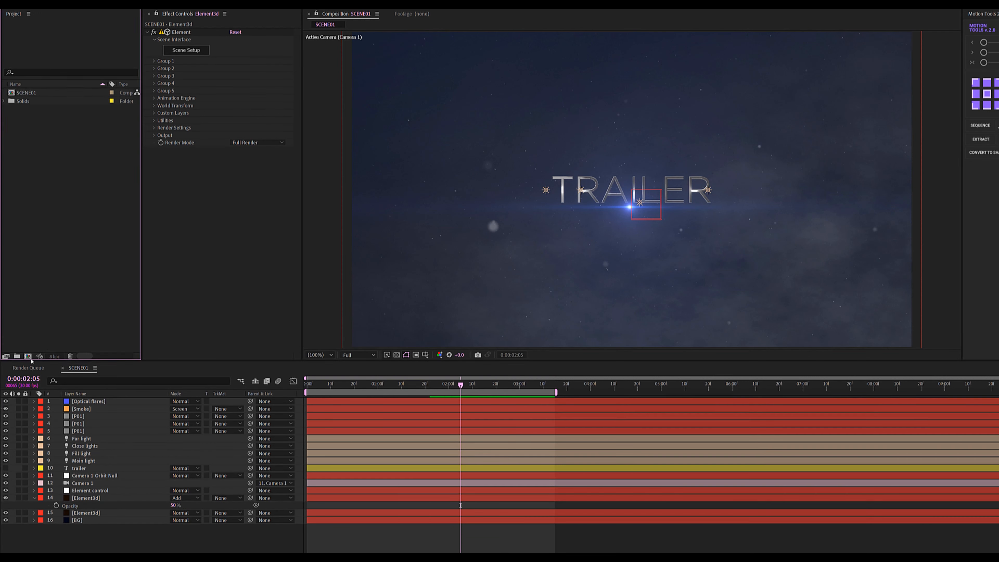
Create a new composition named FINAL COMP at 1920 × 1080 pixels, 30 frames per second and 10 seconds long
{"action": "left_click", "coordinate": [28, 356]}
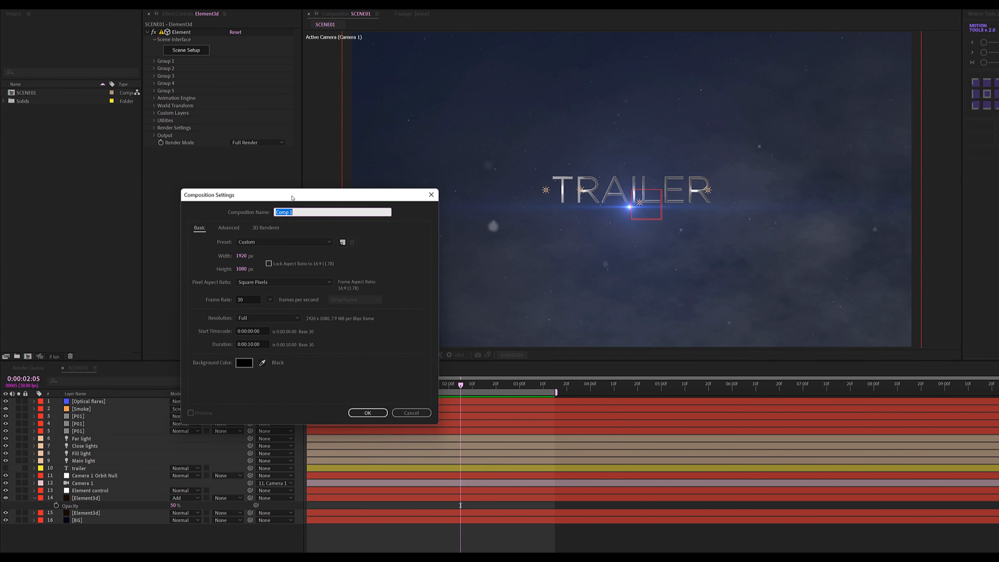
{"action": "type", "text": "FINAL COMP"}
{"action": "left_click", "coordinate": [368, 415]}
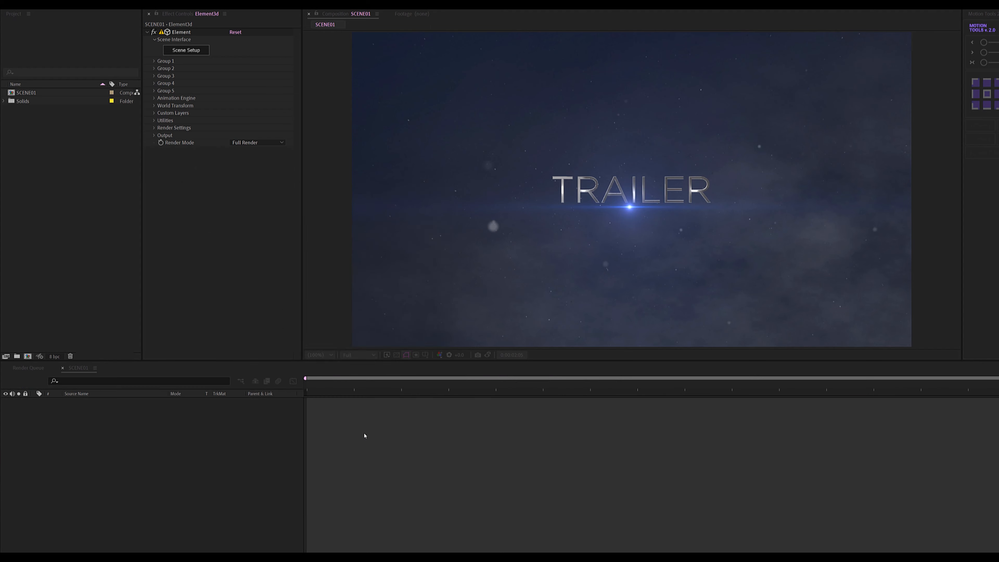
{"action": "key", "text": "Caps_Lock"}
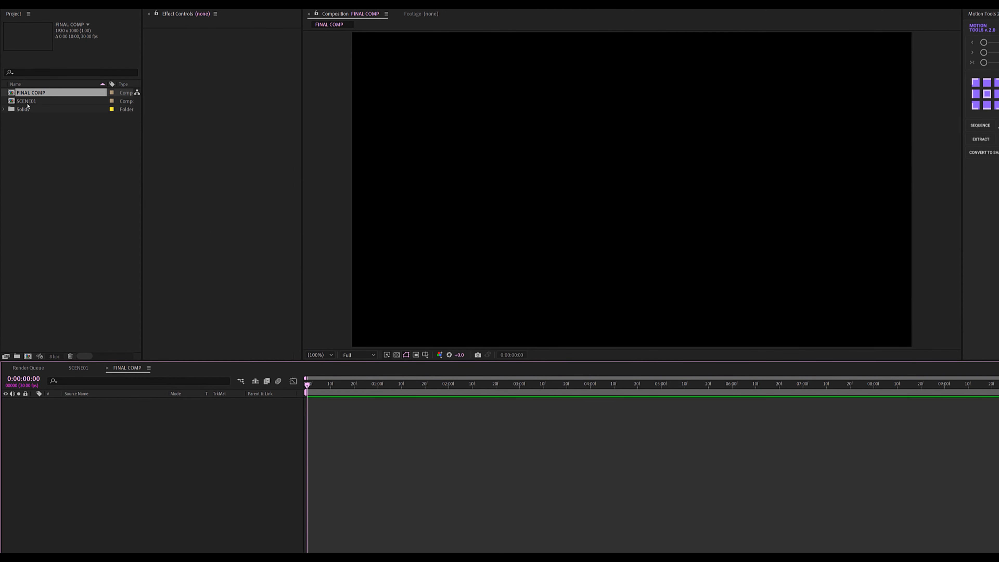
Add SCENE01 to FINAL COMP and create a black (000000) solid named Black bars above it
{"action": "left_click_drag", "start_coordinate": [26, 101], "coordinate": [143, 431]}
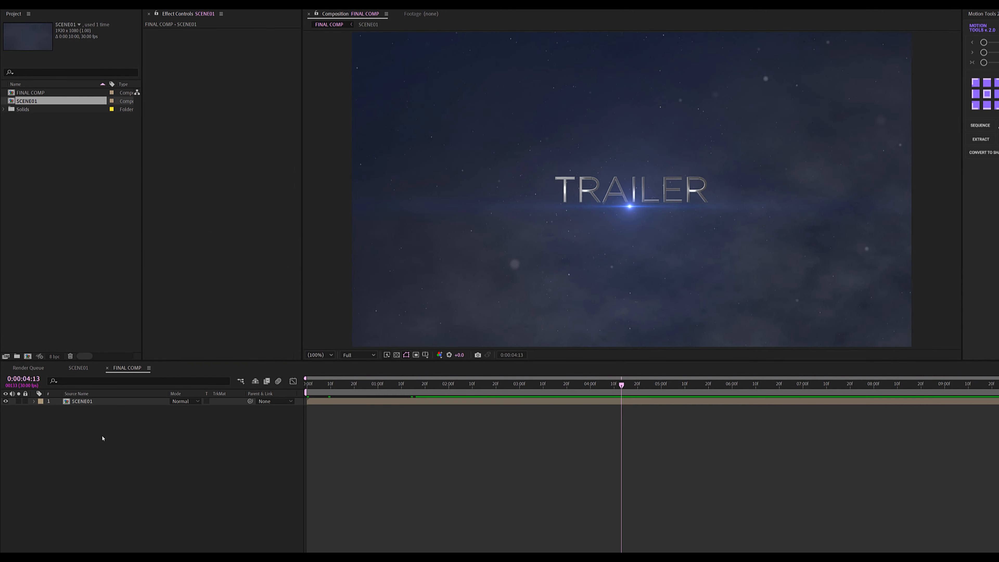
{"action": "right_click", "coordinate": [103, 437]}
{"action": "mouse_move", "coordinate": [185, 442]}
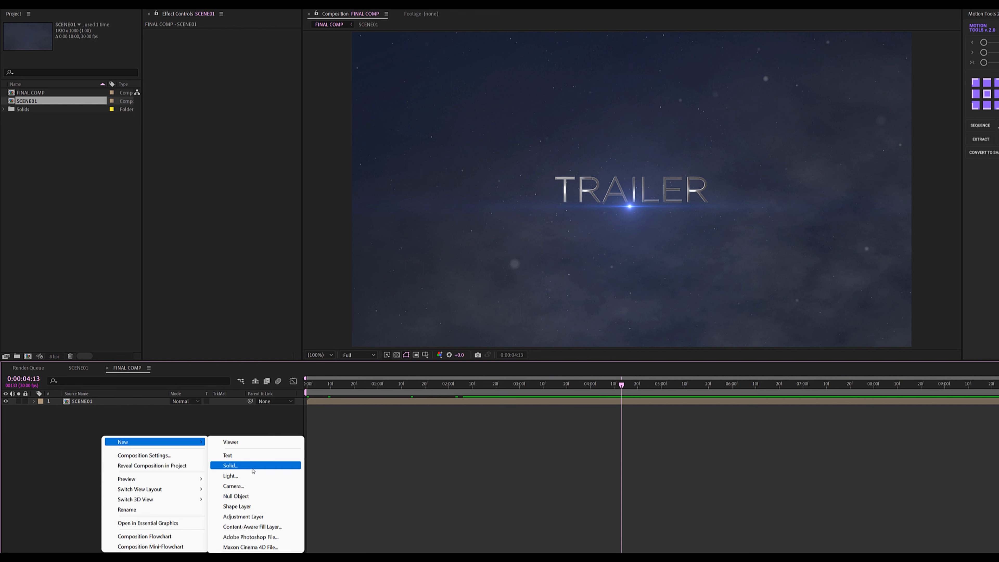
{"action": "left_click", "coordinate": [243, 465]}
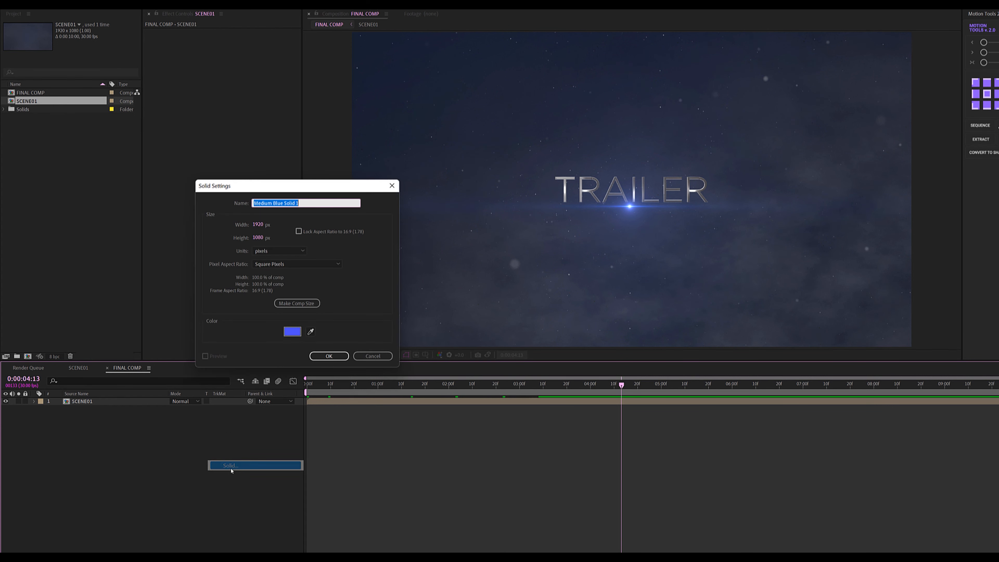
{"action": "left_click", "coordinate": [292, 331]}
{"action": "type", "text": "000000"}
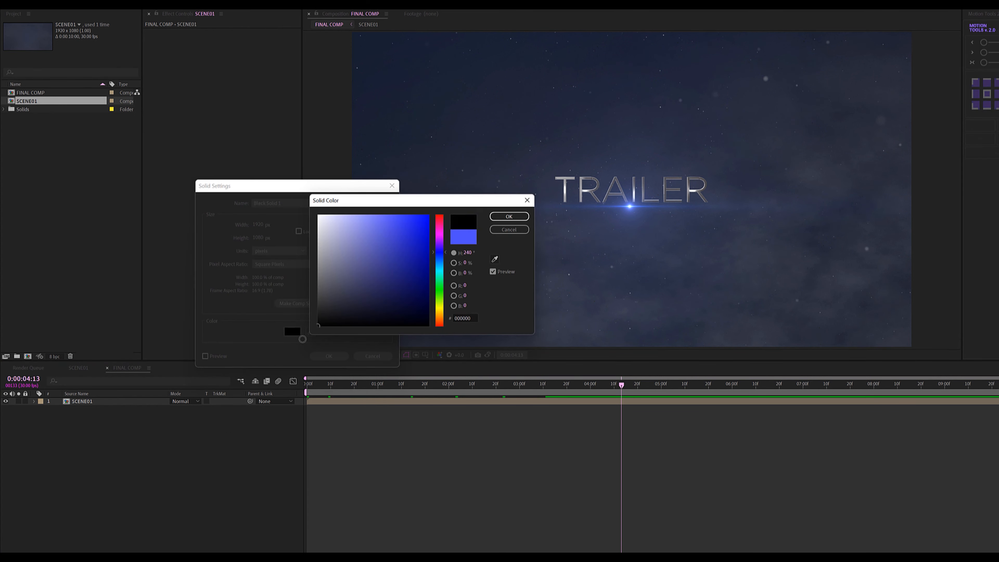
{"action": "left_click", "coordinate": [508, 216]}
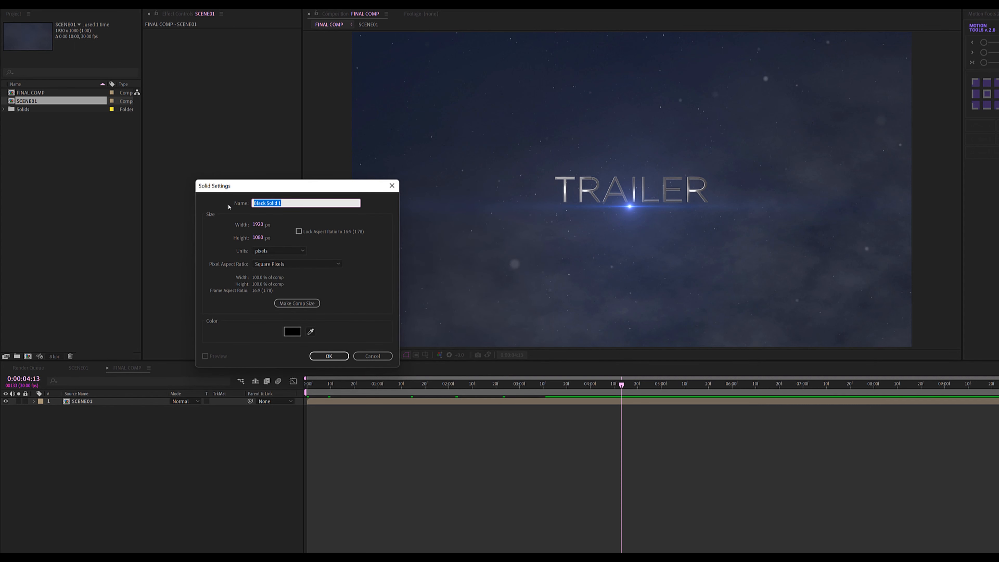
{"action": "type", "text": "Black bars"}
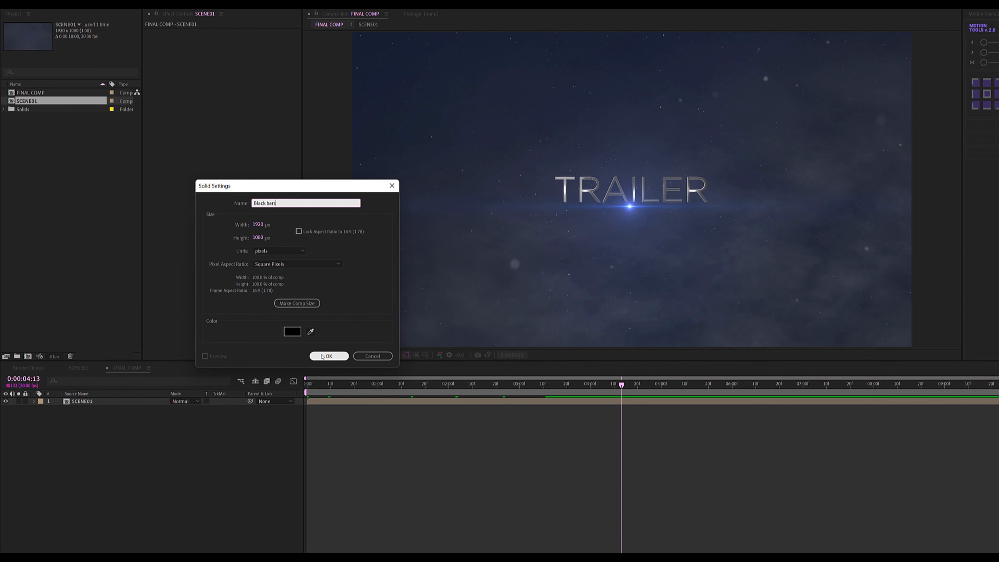
{"action": "left_click", "coordinate": [329, 356]}
Show the Title/Action Safe guides and draw a rectangular mask across the Black bars solid along the action-safe lines, extending past both sides
{"action": "left_click", "coordinate": [425, 354]}
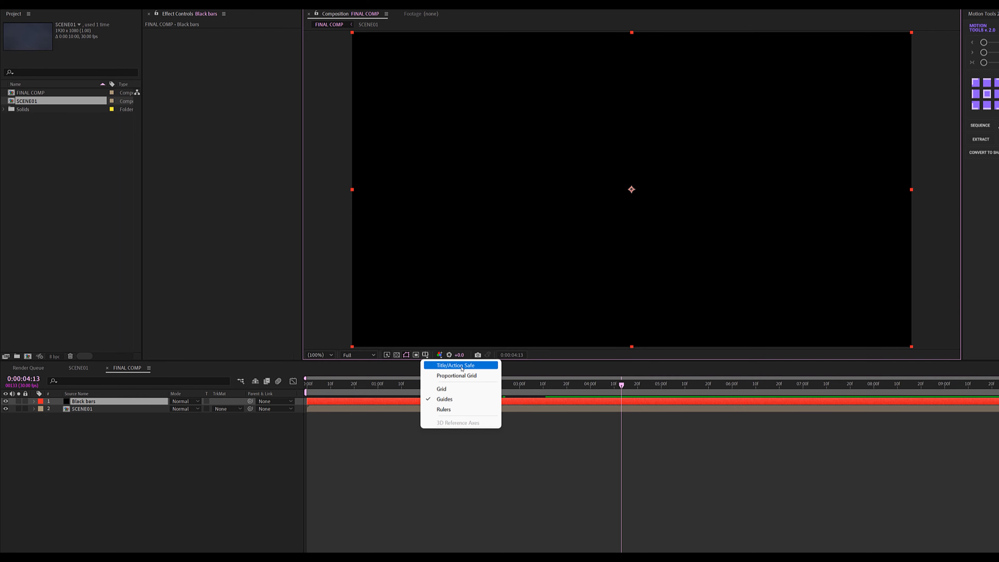
{"action": "left_click", "coordinate": [453, 365]}
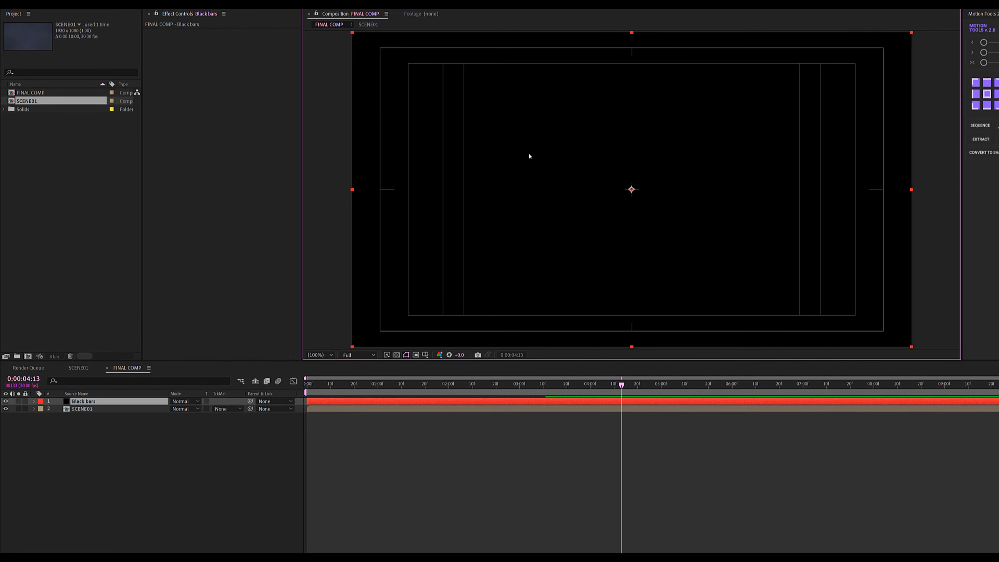
{"action": "scroll", "coordinate": [518, 164], "scroll_direction": "down", "scroll_amount": 1}
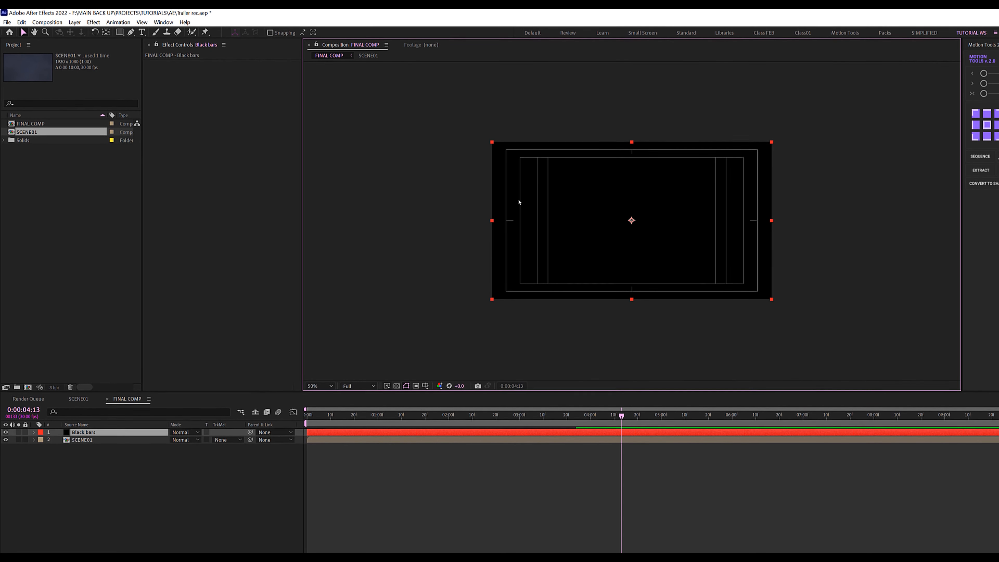
{"action": "left_click", "coordinate": [120, 35]}
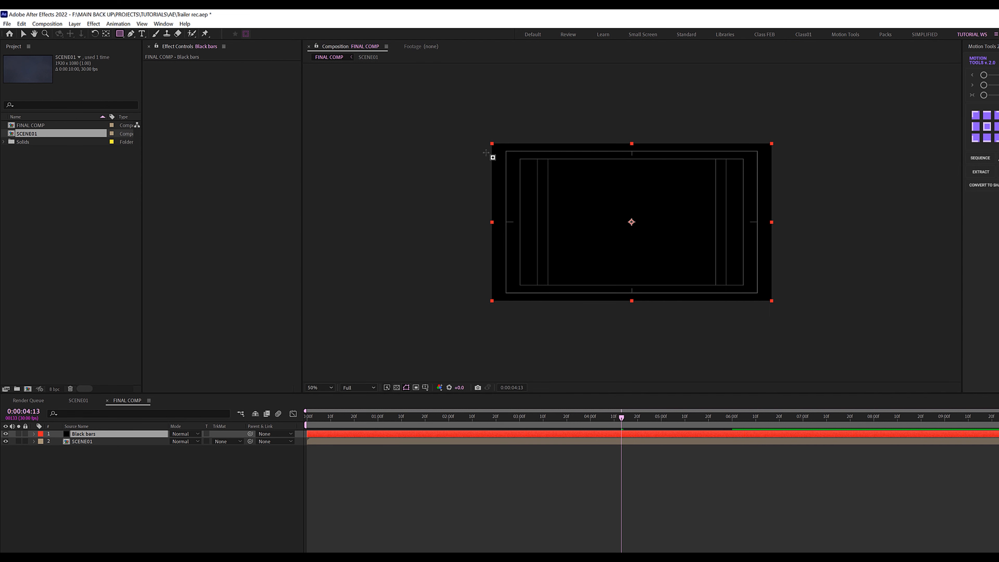
{"action": "left_click_drag", "start_coordinate": [486, 152], "coordinate": [778, 293]}
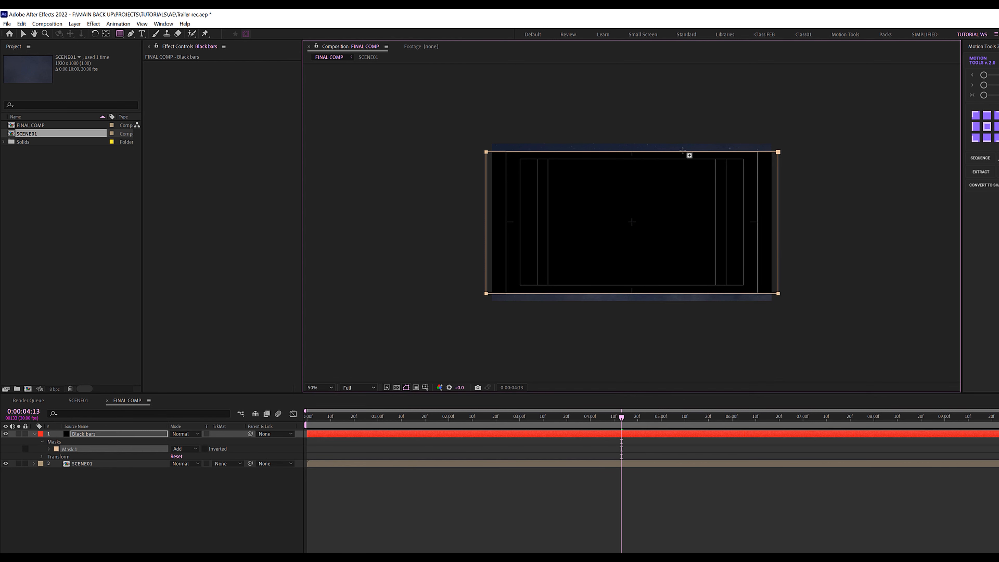
Move the upper and lower edges of the Black bars mask slightly inward from the action-safe lines
{"action": "scroll", "coordinate": [692, 157], "scroll_direction": "up", "scroll_amount": 1}
{"action": "key", "text": "v"}
{"action": "left_click_drag", "start_coordinate": [709, 167], "coordinate": [686, 200]}
{"action": "scroll", "coordinate": [708, 201], "scroll_direction": "down", "scroll_amount": 1}
{"action": "left_click_drag", "start_coordinate": [791, 163], "coordinate": [450, 213]}
{"action": "scroll", "coordinate": [647, 207], "scroll_direction": "up", "scroll_amount": 1}
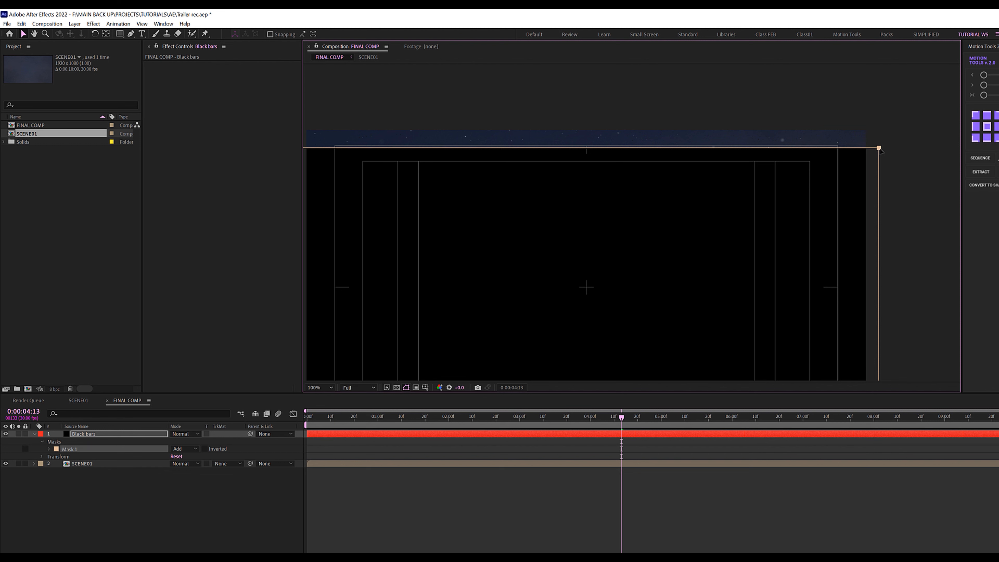
{"action": "left_click_drag", "start_coordinate": [879, 148], "coordinate": [876, 152]}
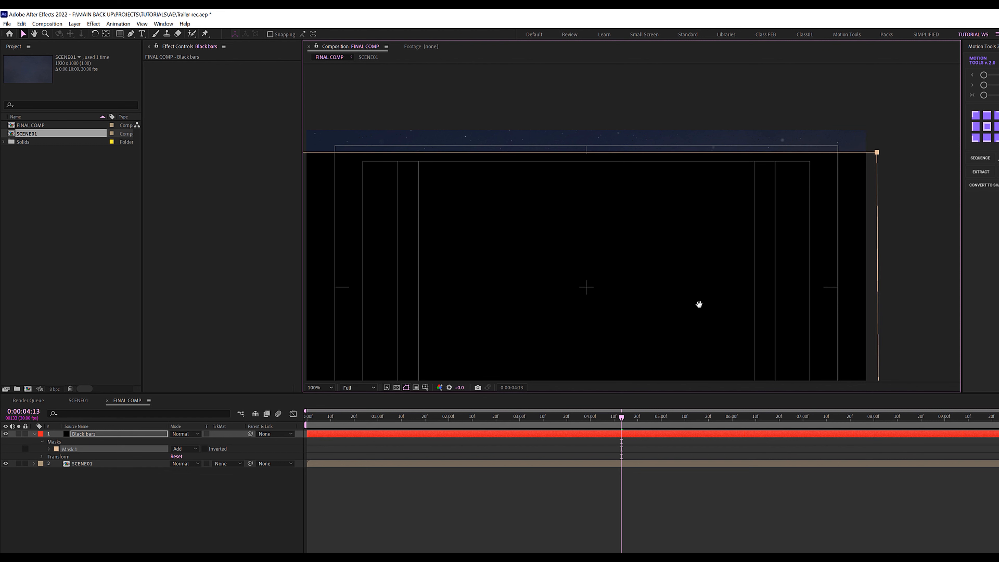
{"action": "left_click_drag", "start_coordinate": [698, 304], "coordinate": [691, 148]}
{"action": "left_click_drag", "start_coordinate": [689, 201], "coordinate": [691, 218]}
{"action": "left_click_drag", "start_coordinate": [913, 246], "coordinate": [226, 302]}
{"action": "left_click_drag", "start_coordinate": [340, 264], "coordinate": [341, 256]}
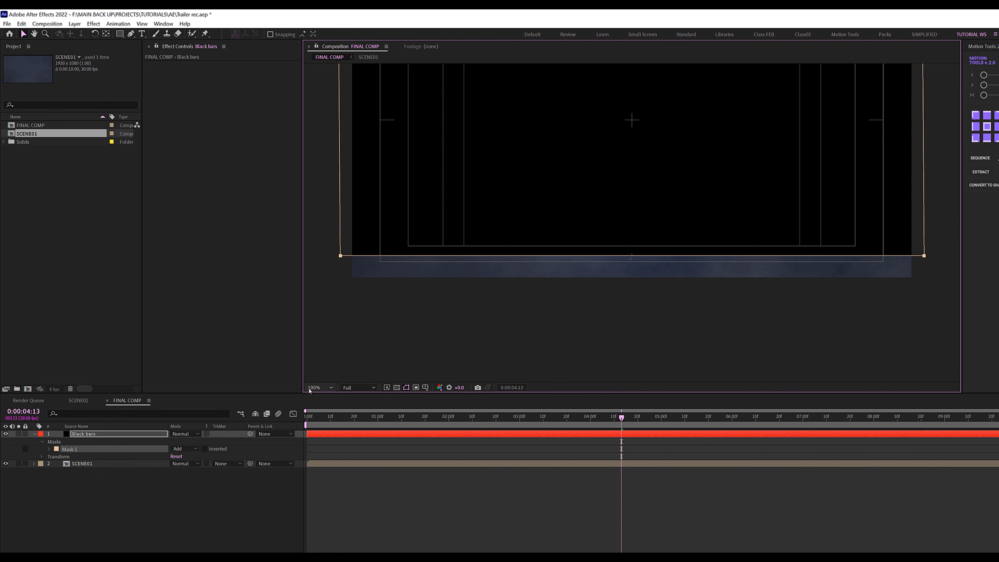
{"action": "left_click", "coordinate": [320, 387]}
{"action": "left_click", "coordinate": [334, 406]}
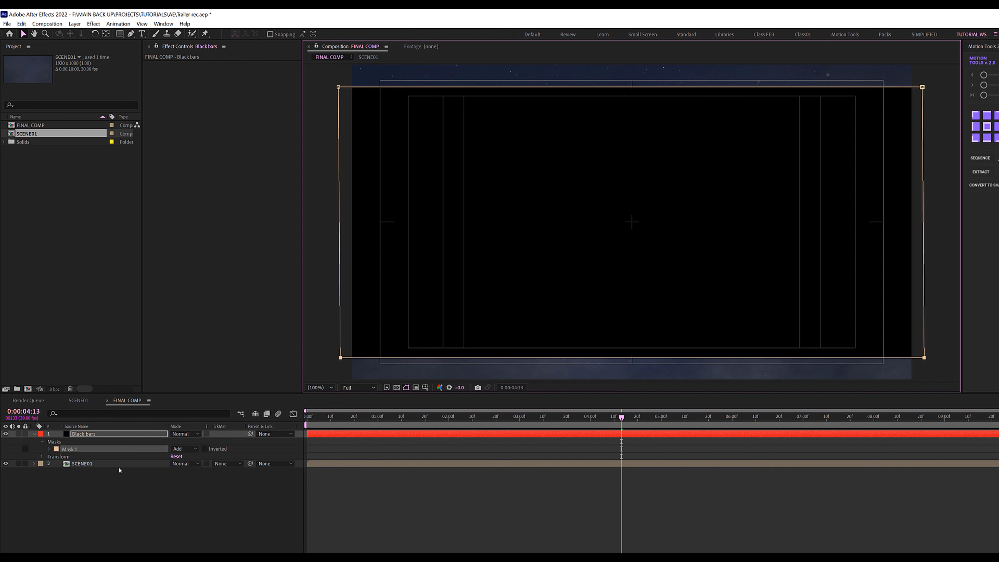
Set the Black bars mask mode to Subtract and deselect the layer
{"action": "left_click", "coordinate": [185, 448]}
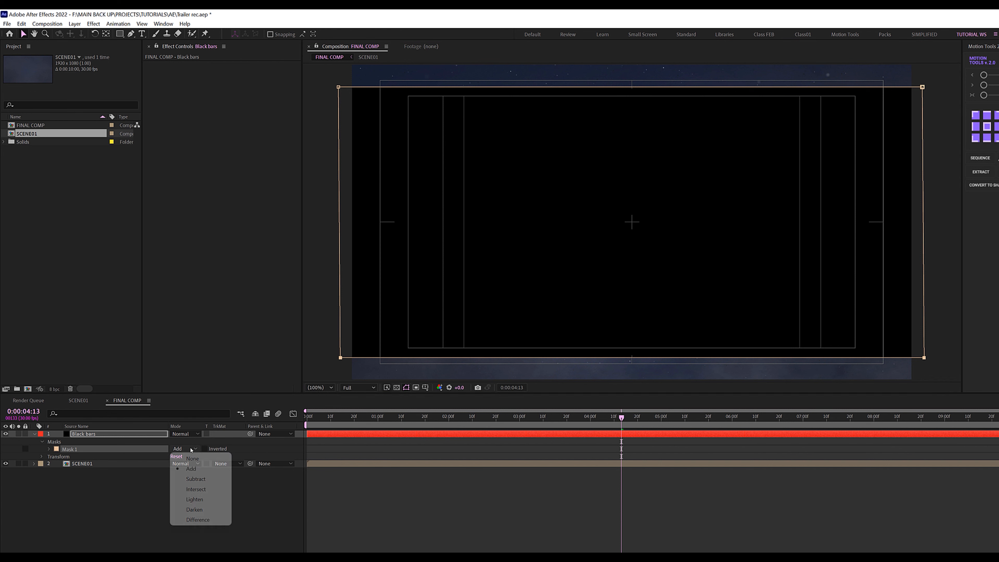
{"action": "left_click", "coordinate": [196, 479]}
{"action": "left_click", "coordinate": [457, 541]}
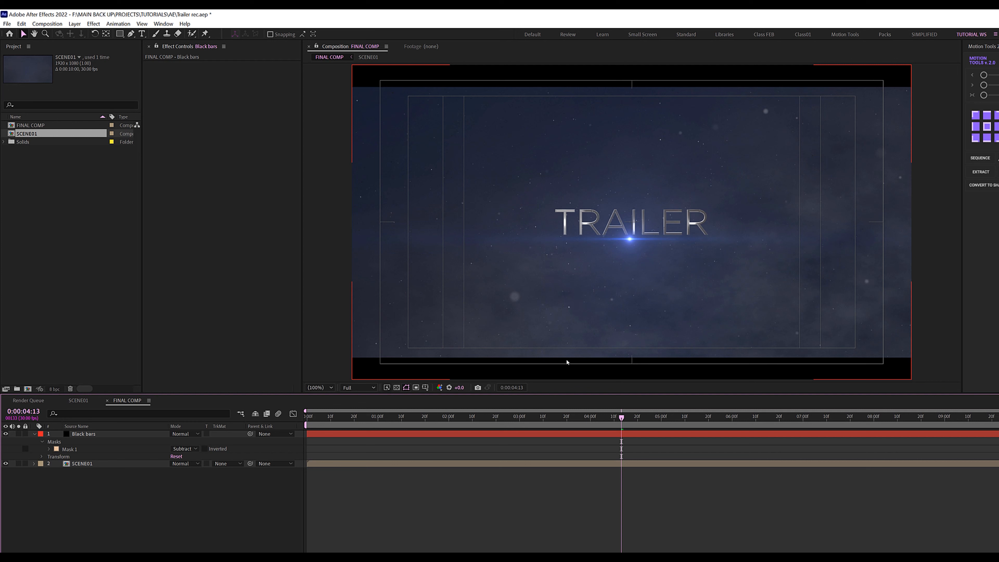
Move the lower and upper edges of Mask 1 inward to the title-safe lines to thicken the black bars
{"action": "left_click", "coordinate": [87, 449]}
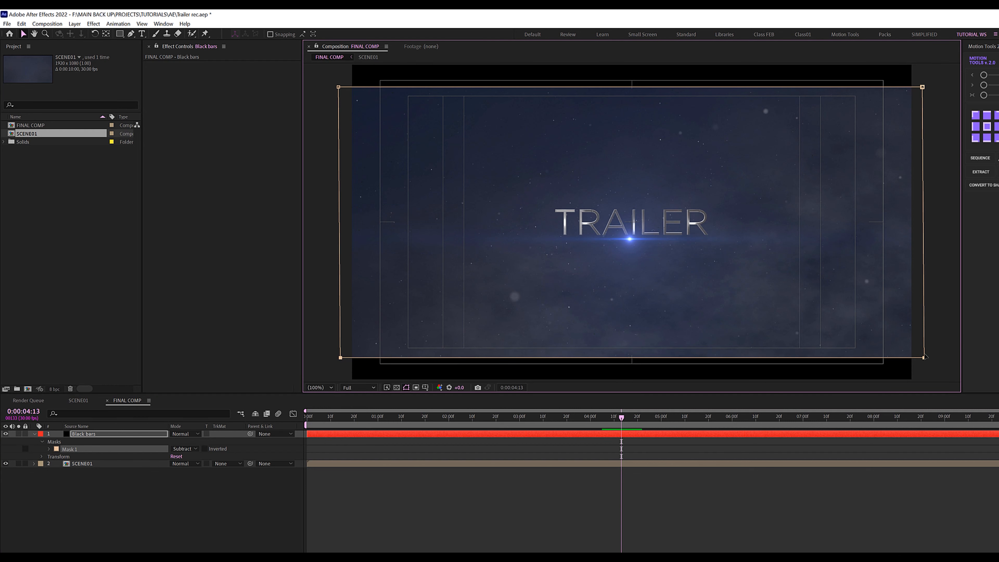
{"action": "left_click_drag", "start_coordinate": [924, 357], "coordinate": [923, 348]}
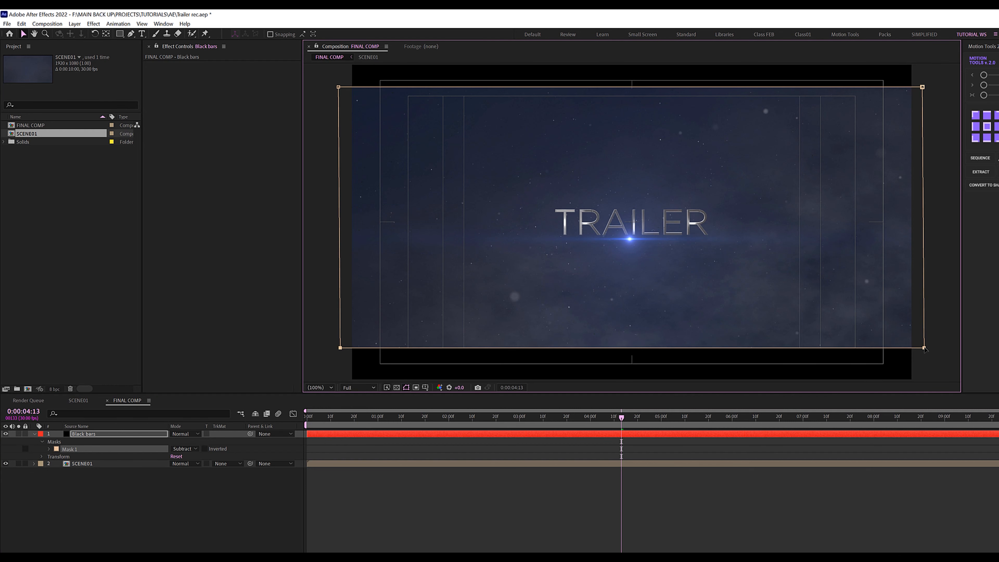
{"action": "key", "text": "space"}
{"action": "left_click_drag", "start_coordinate": [690, 248], "coordinate": [691, 287]}
{"action": "left_click_drag", "start_coordinate": [944, 110], "coordinate": [280, 200]}
{"action": "left_click_drag", "start_coordinate": [339, 127], "coordinate": [338, 135]}
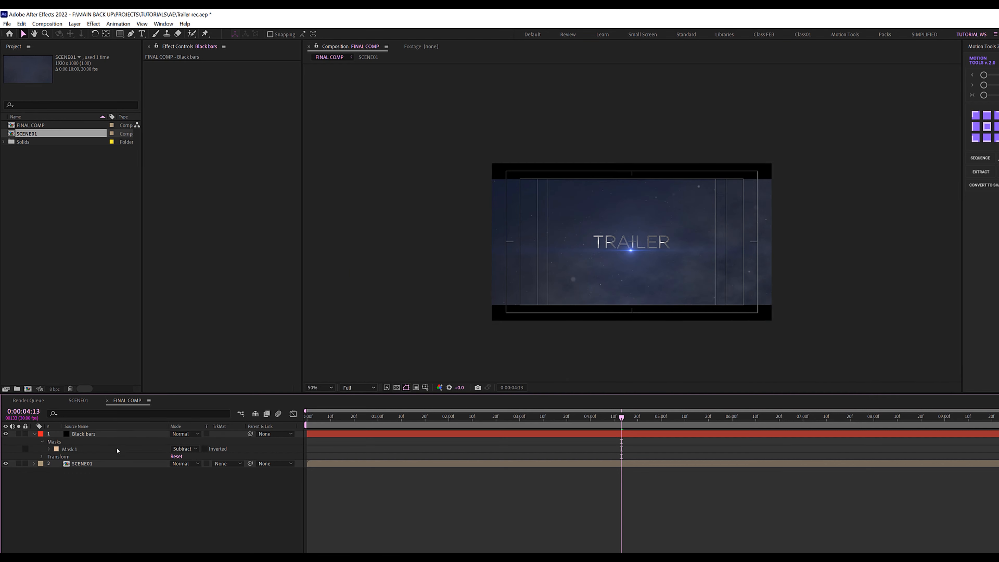
Create a new adjustment layer and rename it Vignet
{"action": "right_click", "coordinate": [85, 501]}
{"action": "mouse_move", "coordinate": [137, 506]}
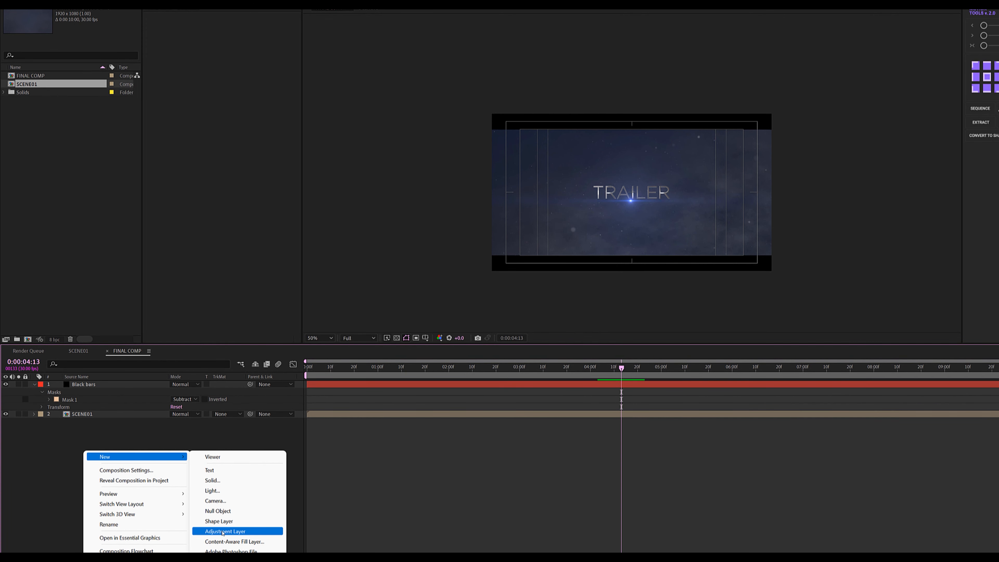
{"action": "left_click", "coordinate": [223, 532]}
{"action": "key", "text": "Return"}
{"action": "type", "text": "Vignet"}
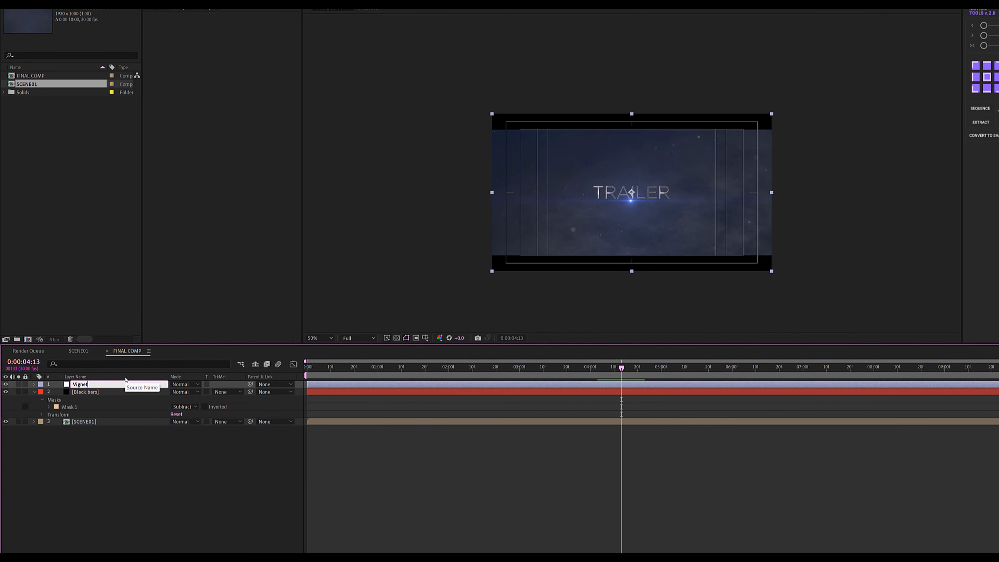
{"action": "key", "text": "Return"}
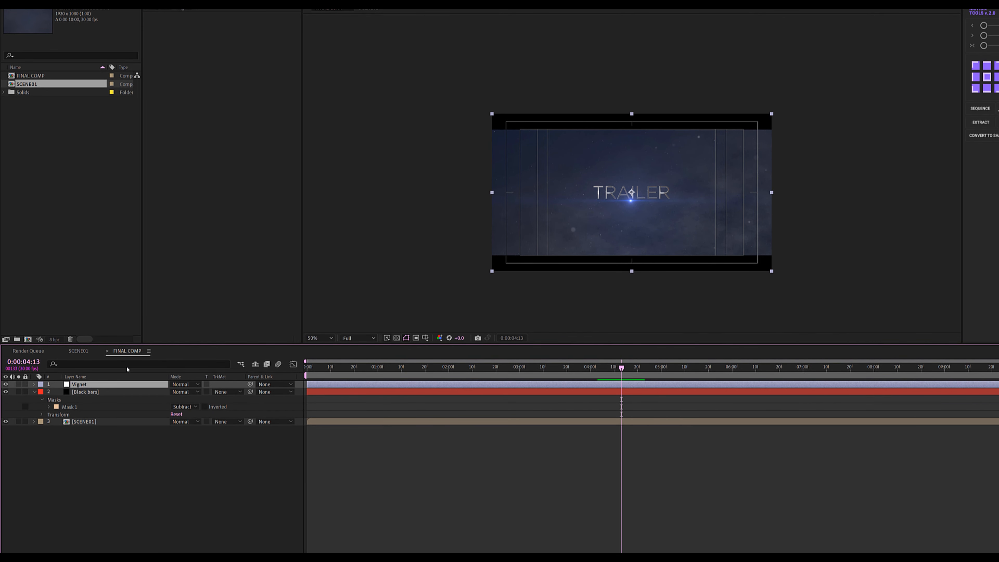
Apply the CC Vignette effect to the Vignet layer and place the layer below Black bars
{"action": "key", "text": "ctrl+space"}
{"action": "type", "text": "cc vi"}
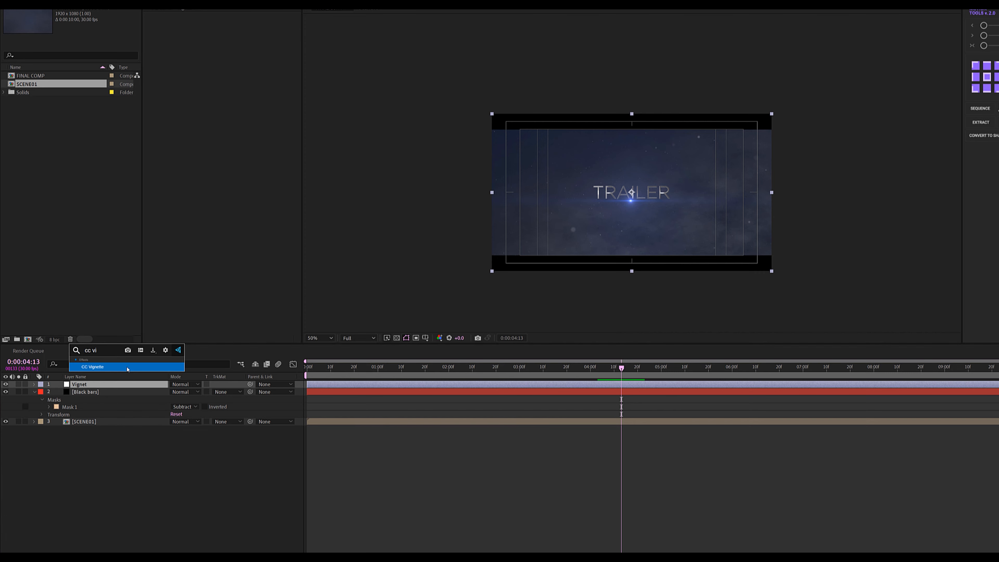
{"action": "left_click", "coordinate": [126, 369]}
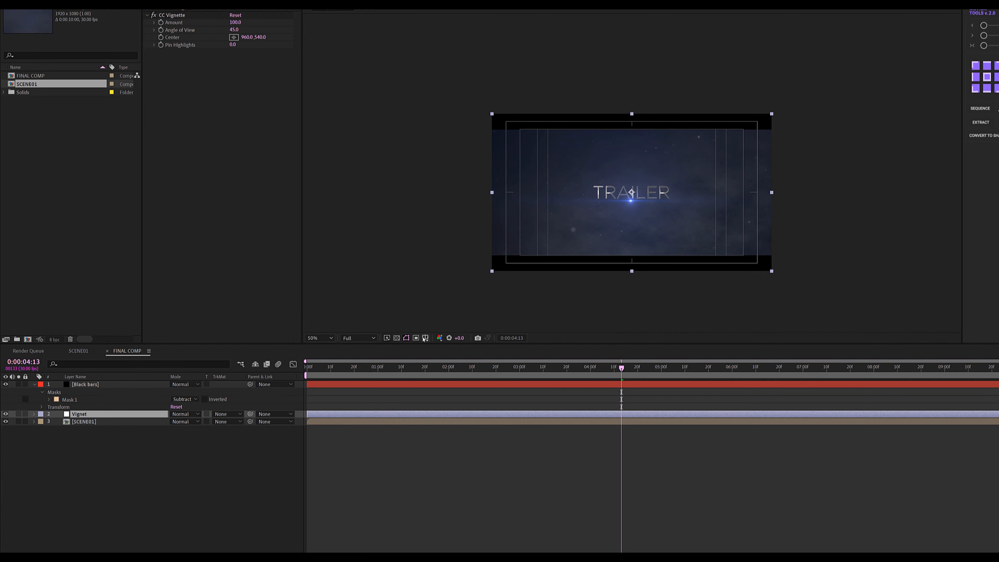
Hide the Title/Action Safe guides and fit the composition in the viewer
{"action": "left_click", "coordinate": [425, 337]}
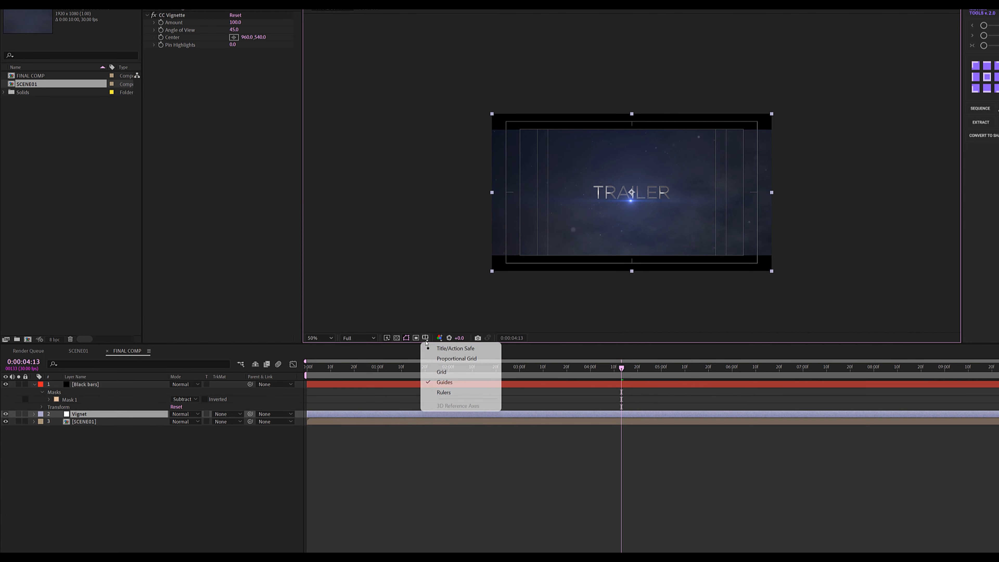
{"action": "left_click", "coordinate": [446, 348]}
{"action": "key", "text": "alt+slash"}
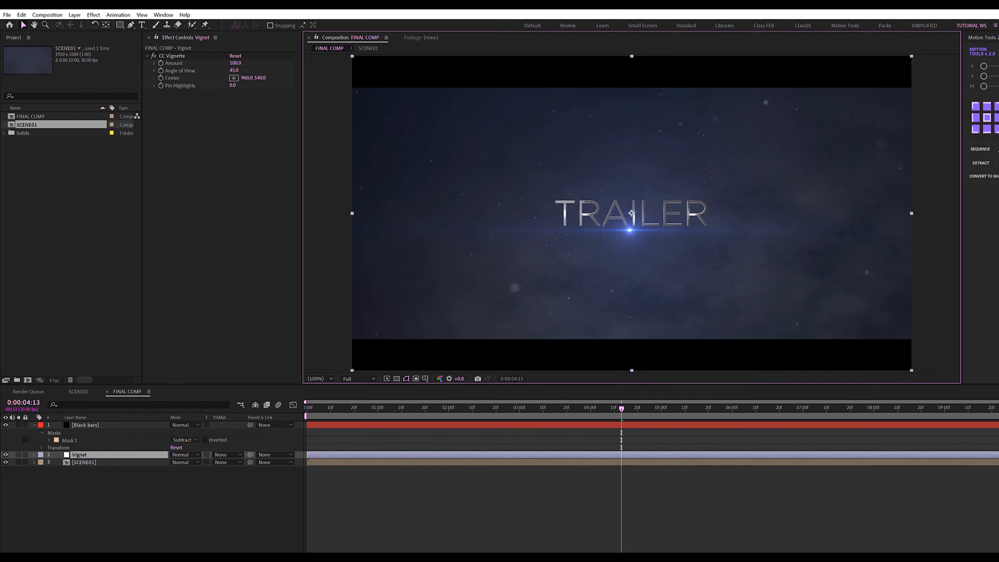
Set the CC Vignette Amount to 140 and Pin Highlights to 57
{"action": "left_click", "coordinate": [235, 72]}
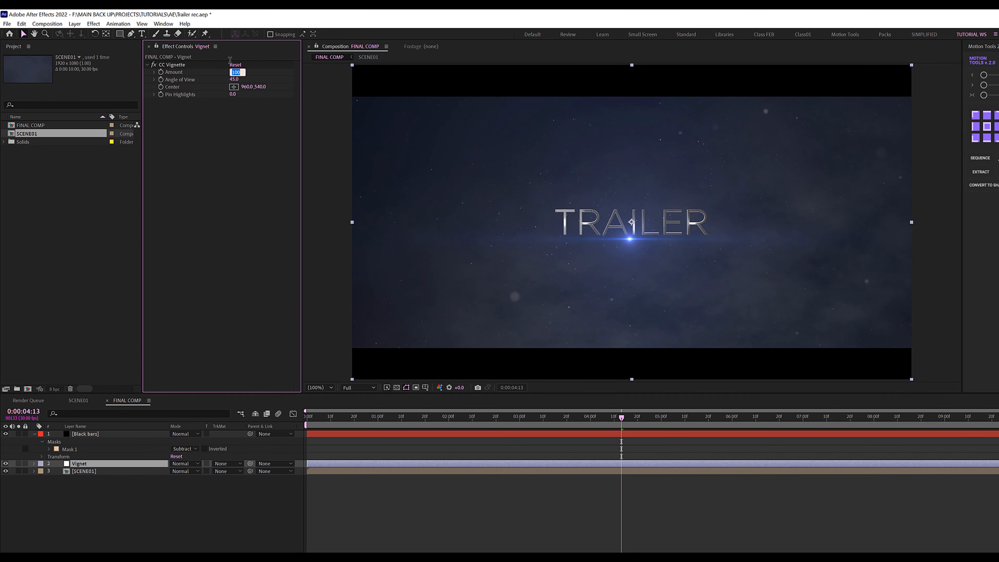
{"action": "type", "text": "140"}
{"action": "key", "text": "Return"}
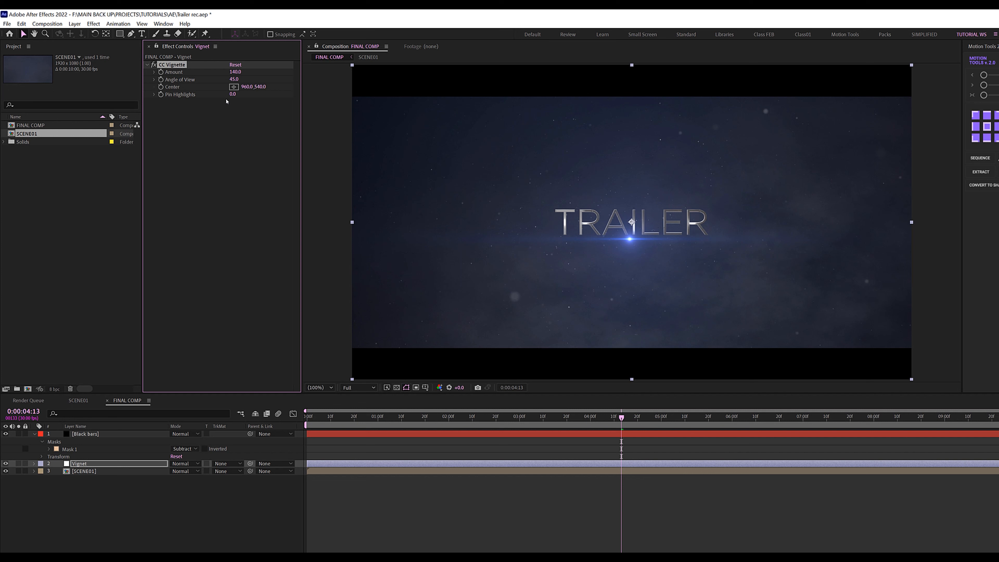
{"action": "left_click", "coordinate": [233, 94]}
{"action": "type", "text": "57"}
{"action": "key", "text": "Return"}
Create another adjustment layer above Vignet, rename it MB looks and select it
{"action": "right_click", "coordinate": [65, 516]}
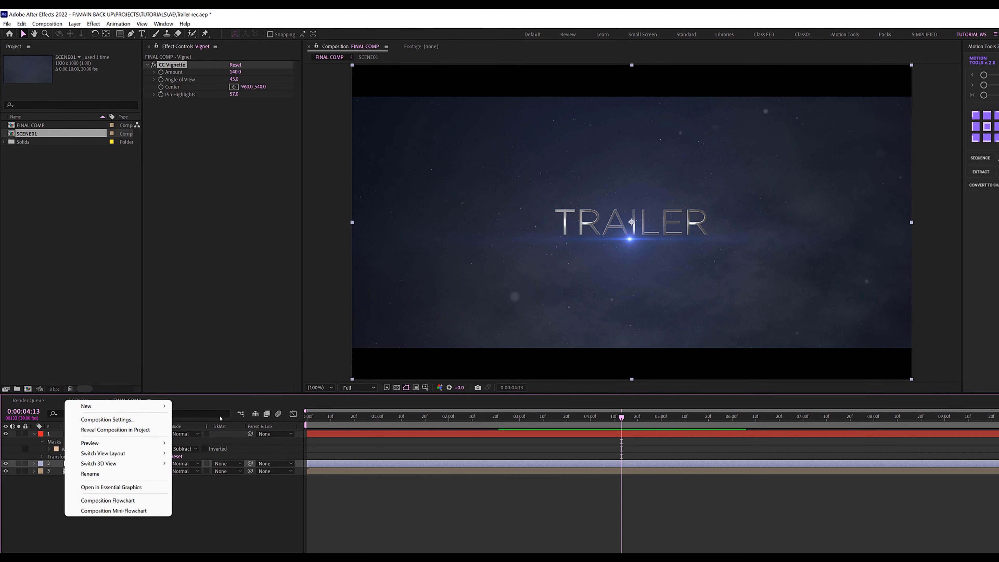
{"action": "mouse_move", "coordinate": [149, 406]}
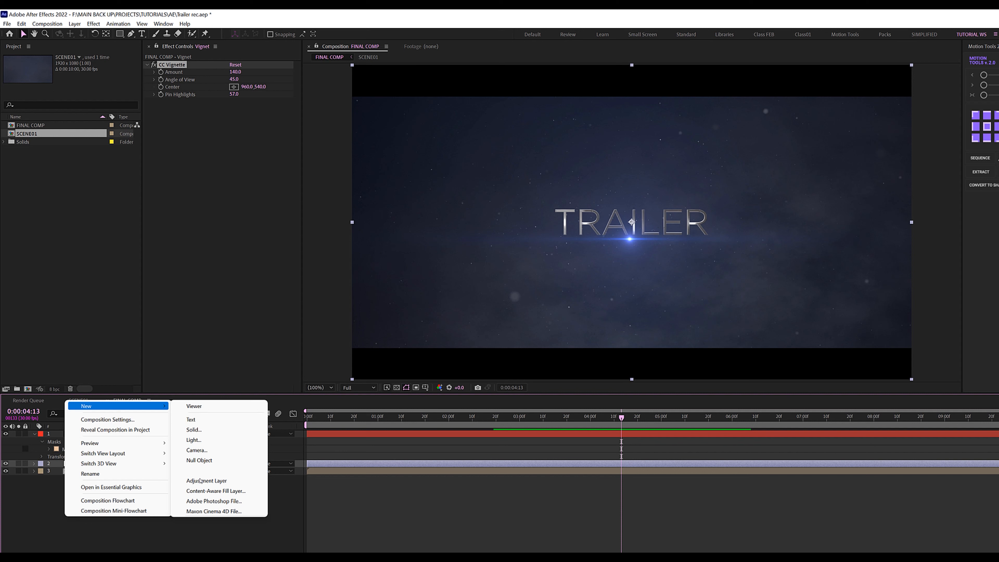
{"action": "left_click", "coordinate": [201, 481]}
{"action": "key", "text": "Return"}
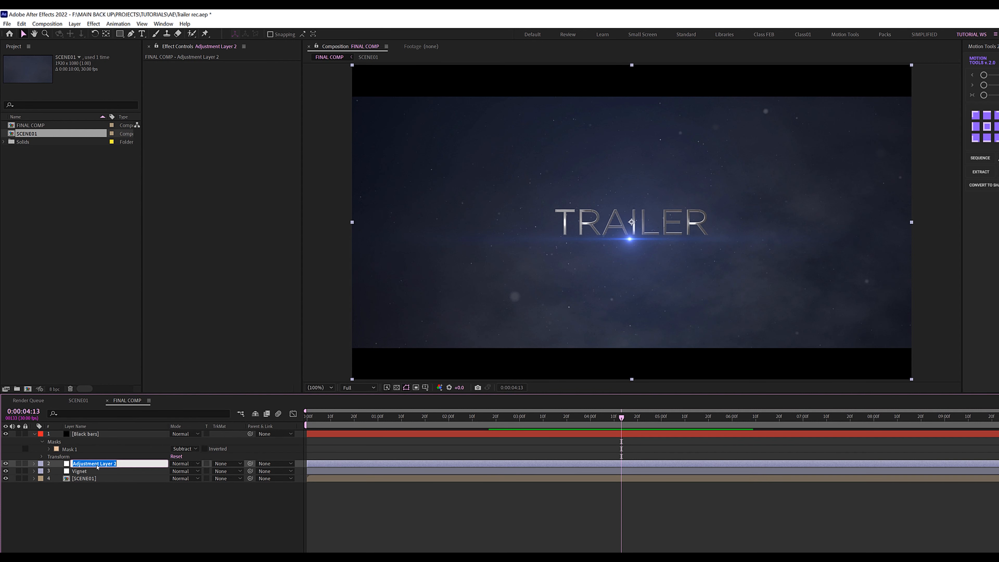
{"action": "type", "text": "MB looks"}
{"action": "key", "text": "Return"}
{"action": "left_click", "coordinate": [102, 508]}
{"action": "left_click", "coordinate": [94, 464]}
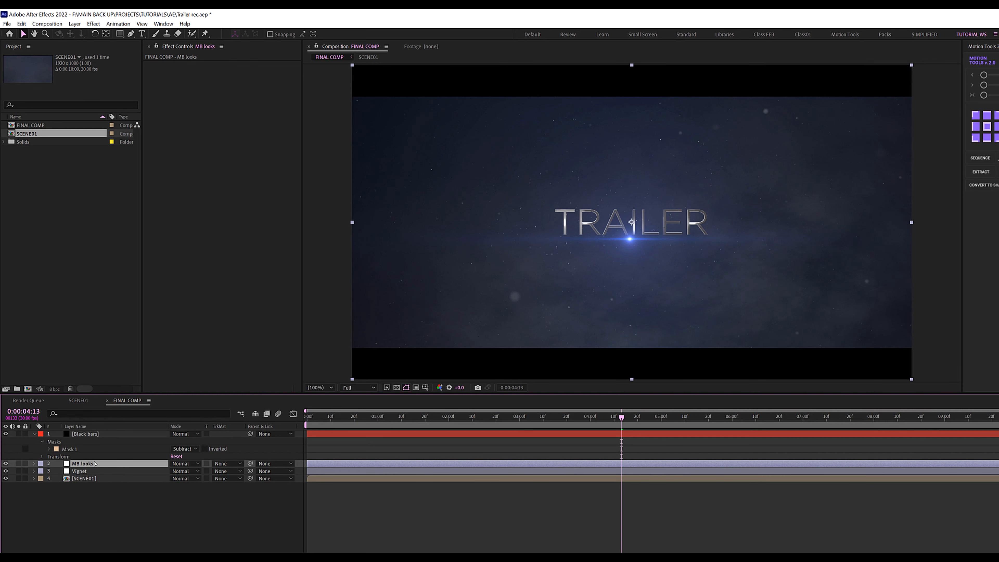
Apply the Looks effect to the MB looks layer and open its look editor
{"action": "key", "text": "ctrl+space"}
{"action": "type", "text": "look"}
{"action": "key", "text": "Return"}
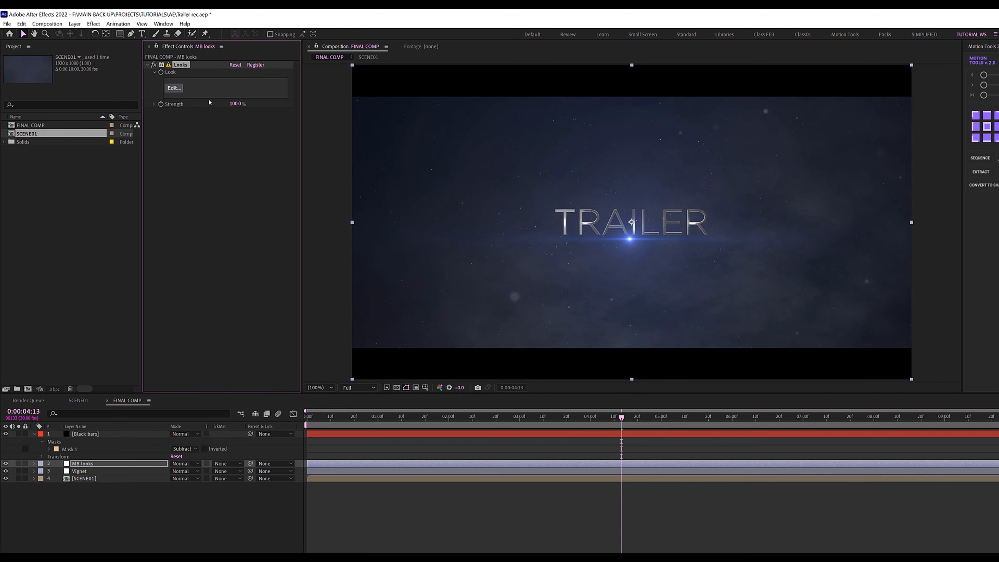
{"action": "left_click", "coordinate": [176, 89]}
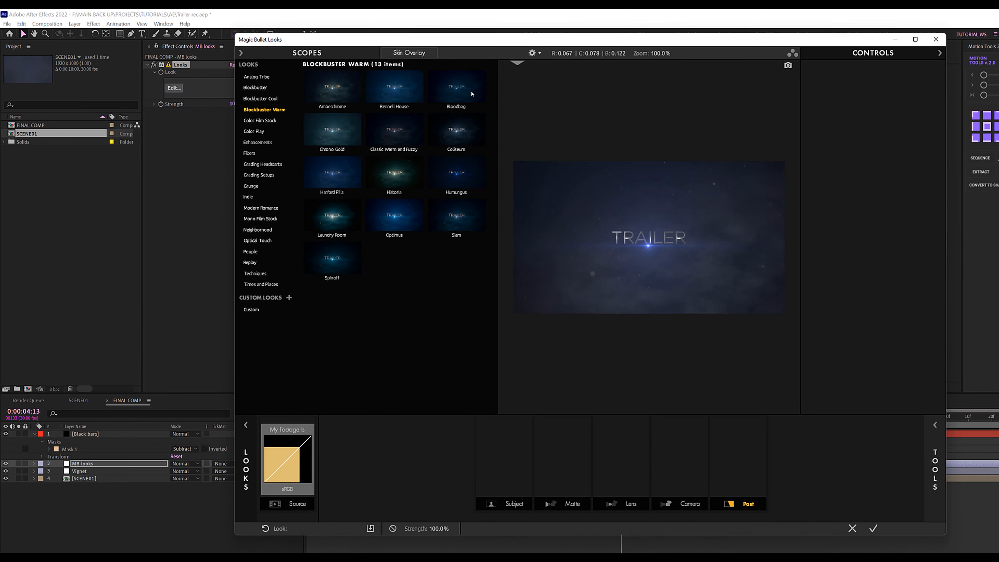
Try several Blockbuster Warm and Cool looks, choose the Collins preset from Blockbuster Cool, and accept it for the MB looks layer
{"action": "left_click", "coordinate": [393, 173]}
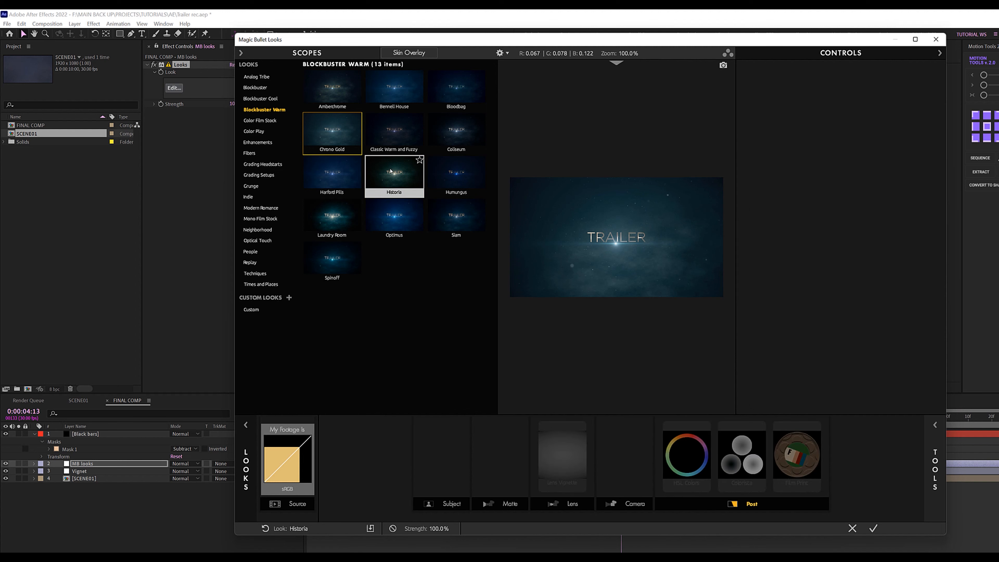
{"action": "left_click", "coordinate": [449, 176]}
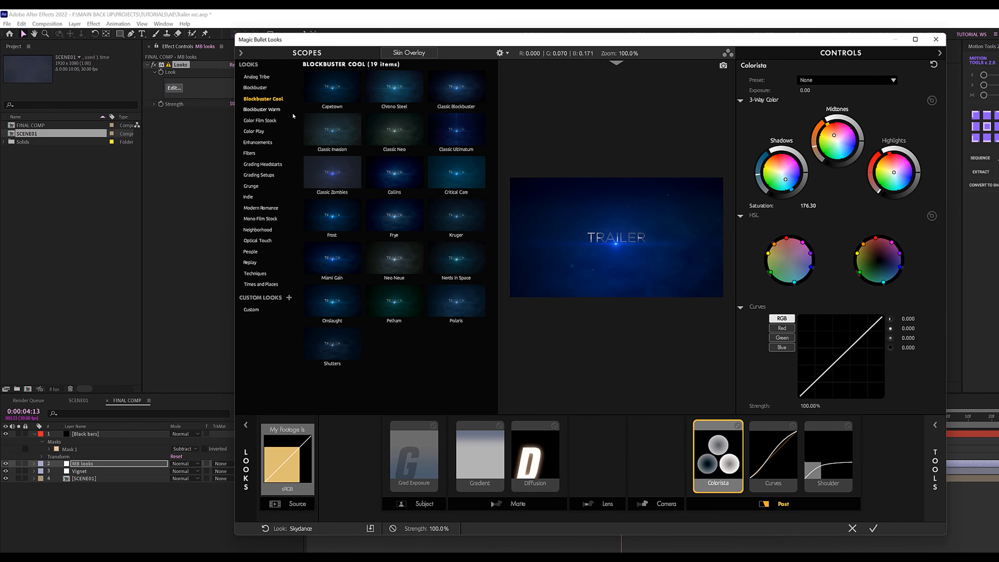
{"action": "left_click", "coordinate": [332, 132]}
{"action": "left_click", "coordinate": [394, 177]}
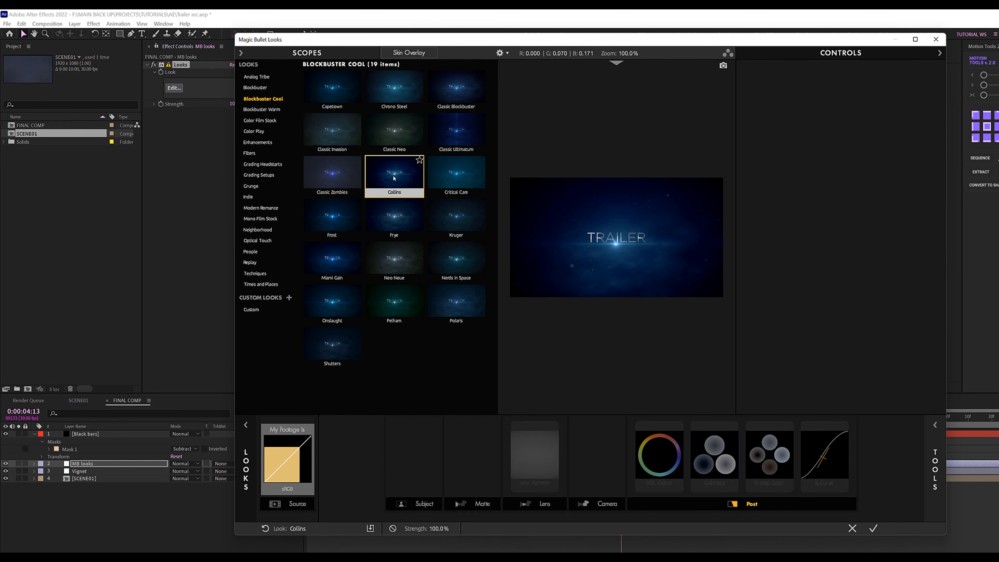
{"action": "left_click", "coordinate": [714, 457]}
{"action": "left_click", "coordinate": [873, 528]}
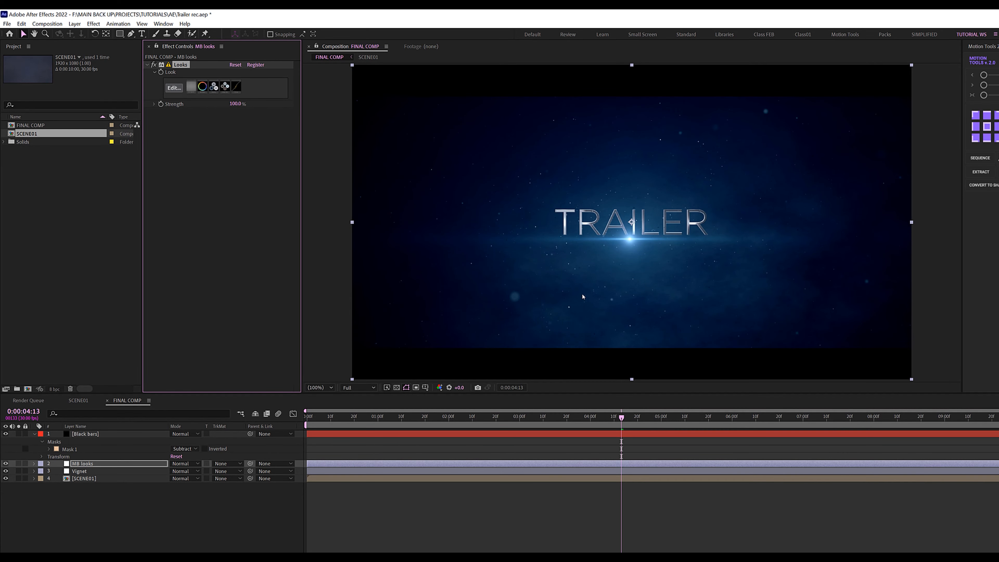
Preview the graded FINAL COMP animation by scrubbing and playing back its first few seconds
{"action": "left_click_drag", "start_coordinate": [621, 418], "coordinate": [460, 426]}
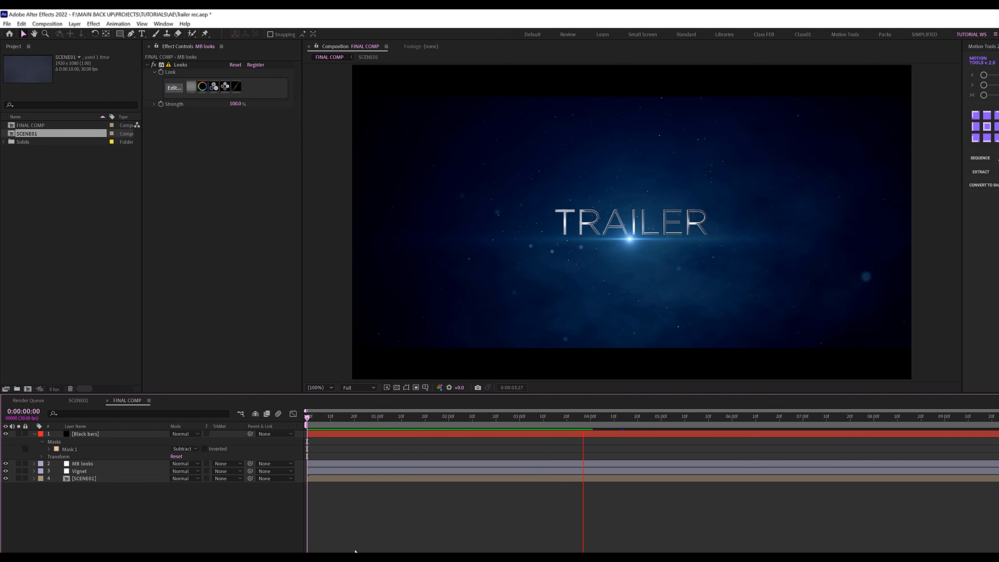
{"action": "left_click_drag", "start_coordinate": [517, 423], "coordinate": [387, 417]}
{"action": "left_click_drag", "start_coordinate": [420, 419], "coordinate": [524, 414]}
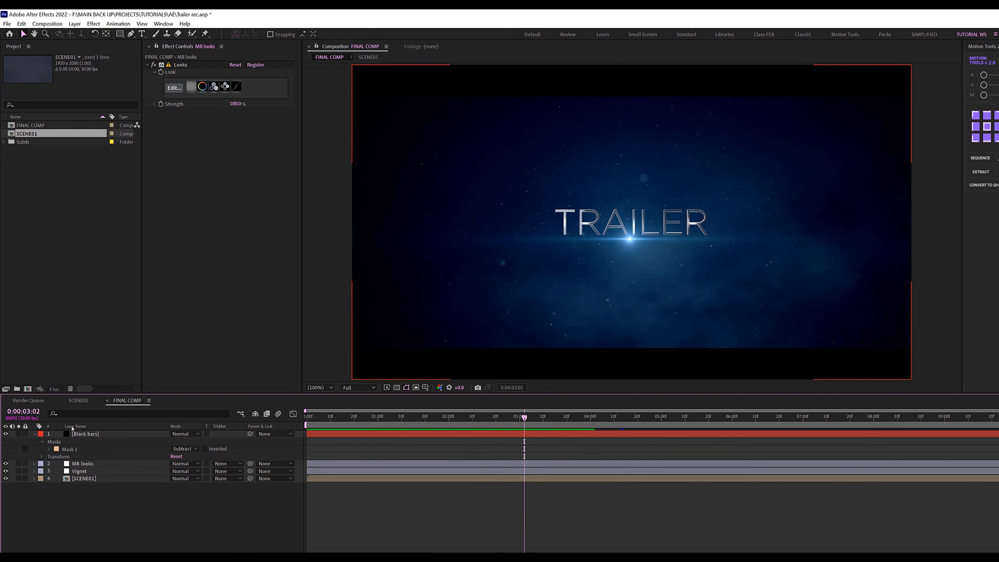
Collapse the Black bars layer's properties and open the nested SCENE01 composition
{"action": "left_click", "coordinate": [34, 433]}
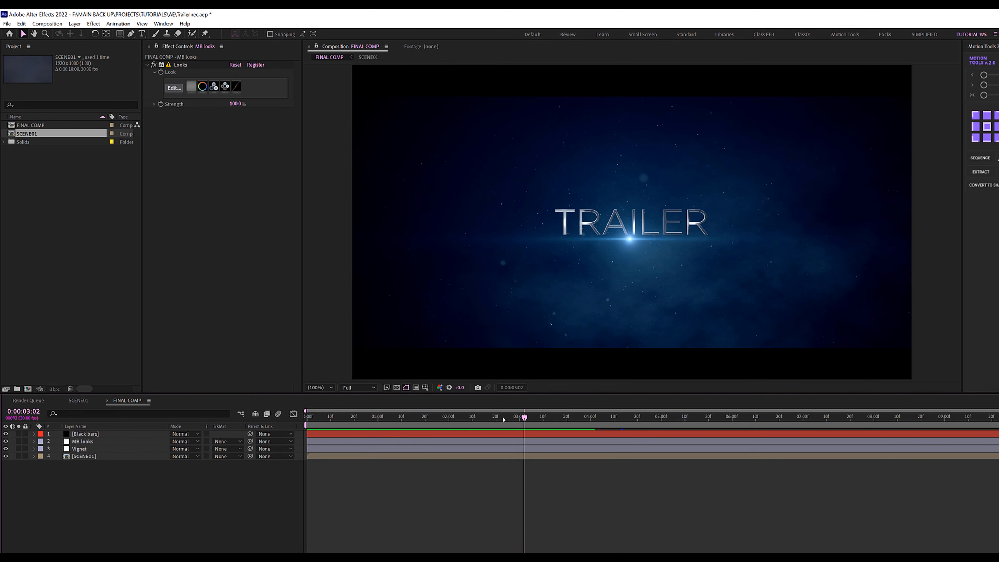
{"action": "left_click", "coordinate": [89, 457]}
{"action": "double_click", "coordinate": [89, 457]}
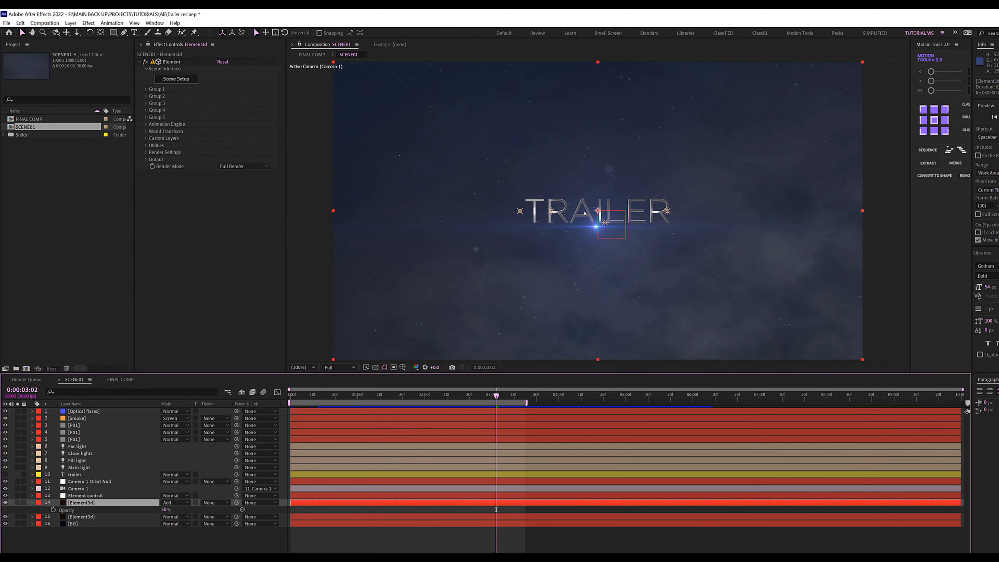
Apply the Glow effect to the upper Element3d layer in Add mode and set its Glow Radius to 31
{"action": "key", "text": "ctrl+space"}
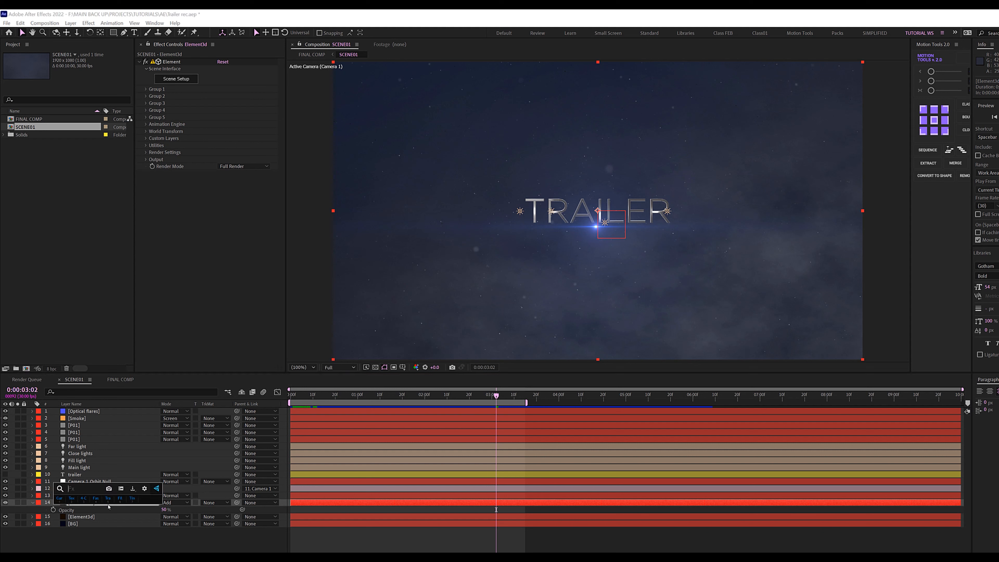
{"action": "type", "text": "glow"}
{"action": "left_click", "coordinate": [109, 506]}
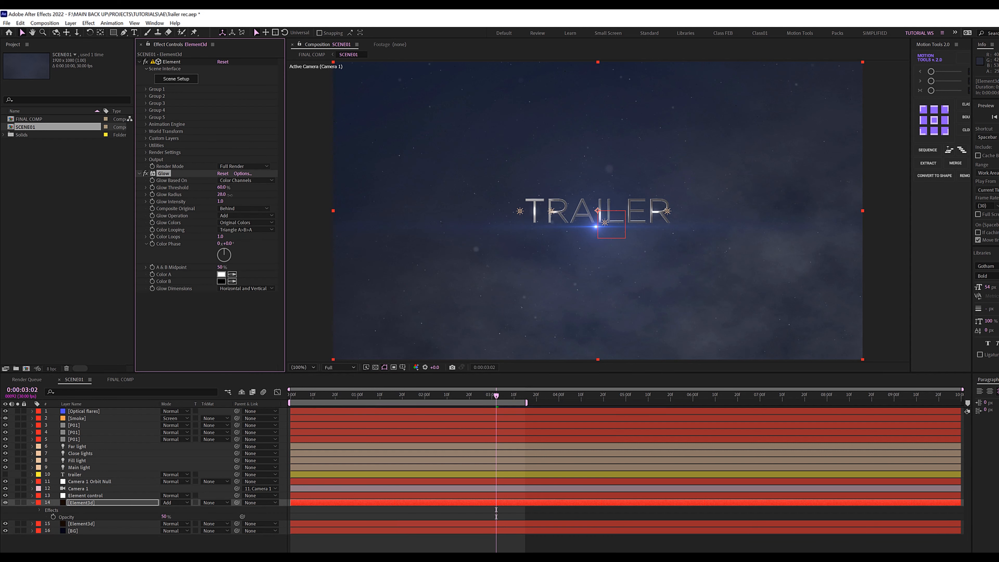
{"action": "left_click_drag", "start_coordinate": [231, 195], "coordinate": [232, 195]}
Return to FINAL COMP and switch the project colour depth to 16 bits per channel
{"action": "key", "text": "Tab"}
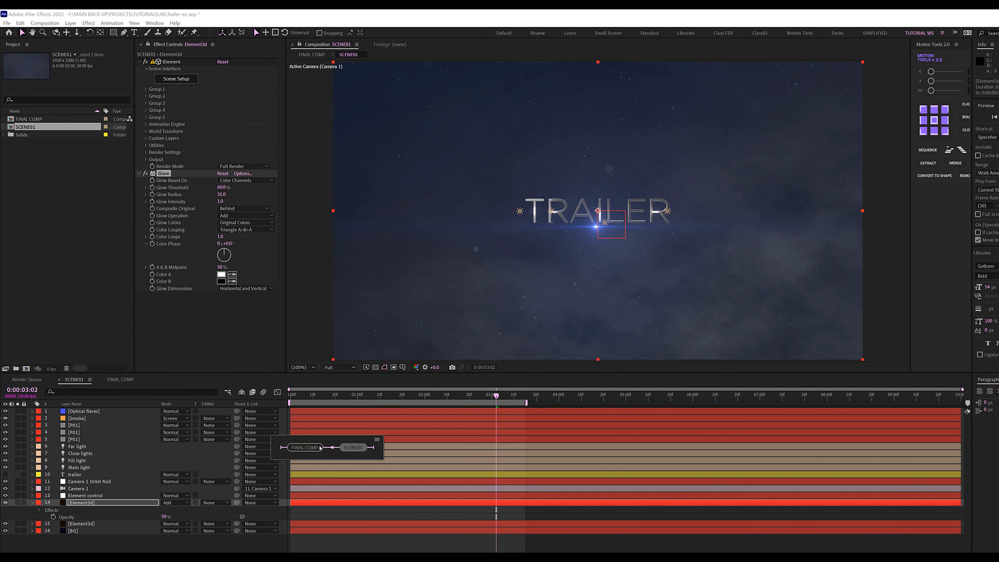
{"action": "left_click", "coordinate": [305, 449]}
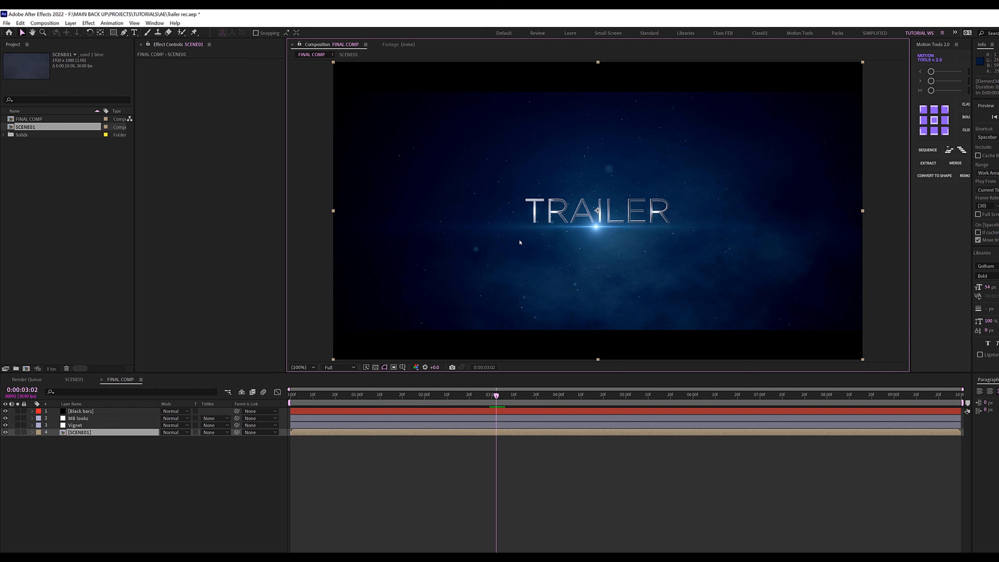
{"action": "left_click", "coordinate": [50, 370]}
{"action": "left_click", "coordinate": [51, 371], "text": "alt"}
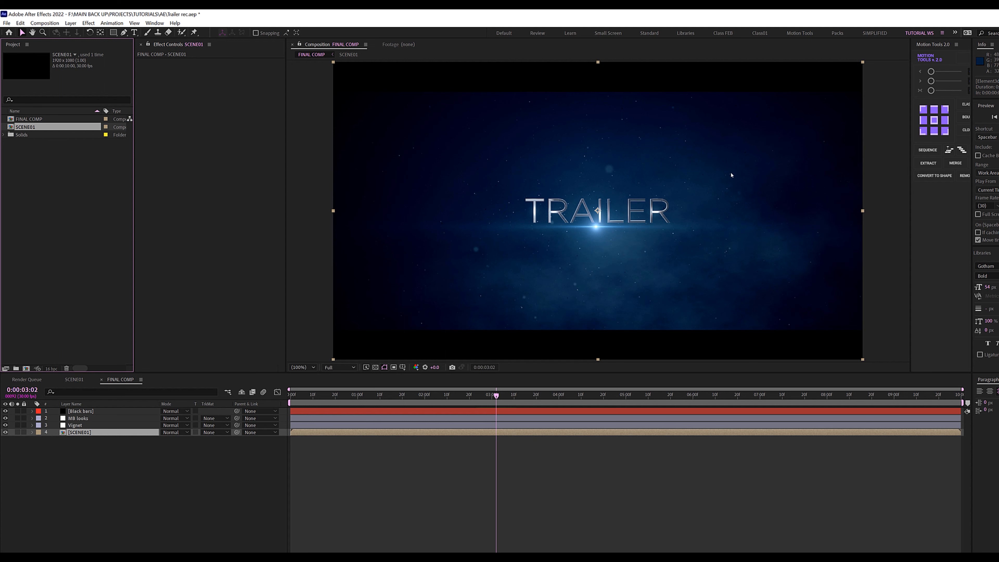
In SCENE01 at 0:00:00:24, set Motion Blur to On in the Element render settings of the upper Element3d layer
{"action": "double_click", "coordinate": [666, 314]}
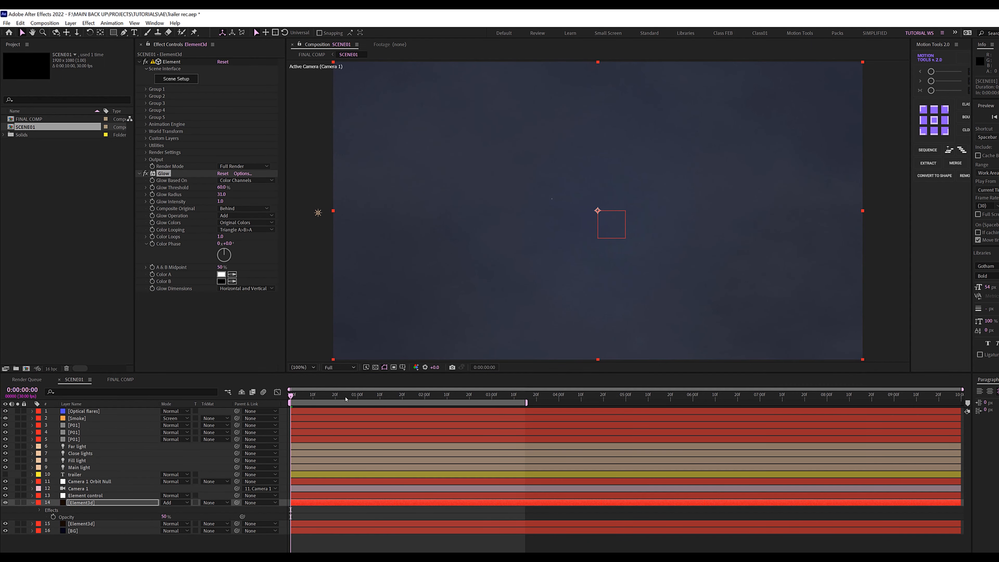
{"action": "left_click", "coordinate": [344, 394]}
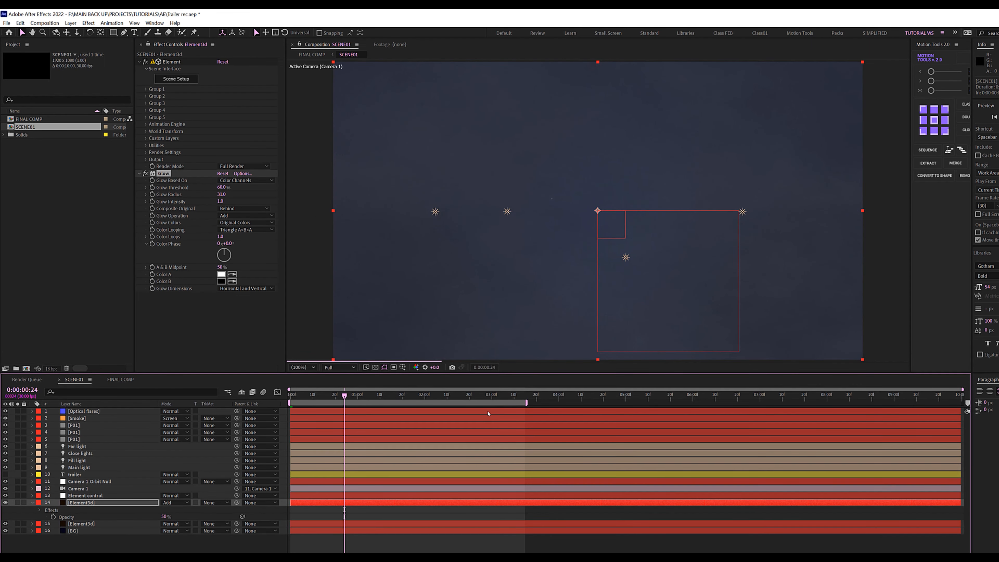
{"action": "left_click", "coordinate": [93, 504]}
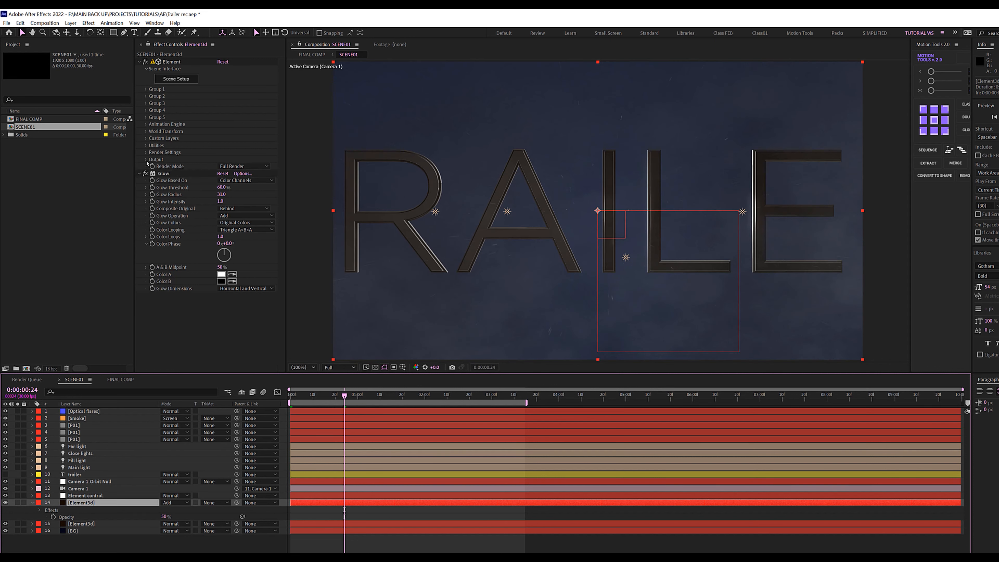
{"action": "left_click", "coordinate": [146, 152]}
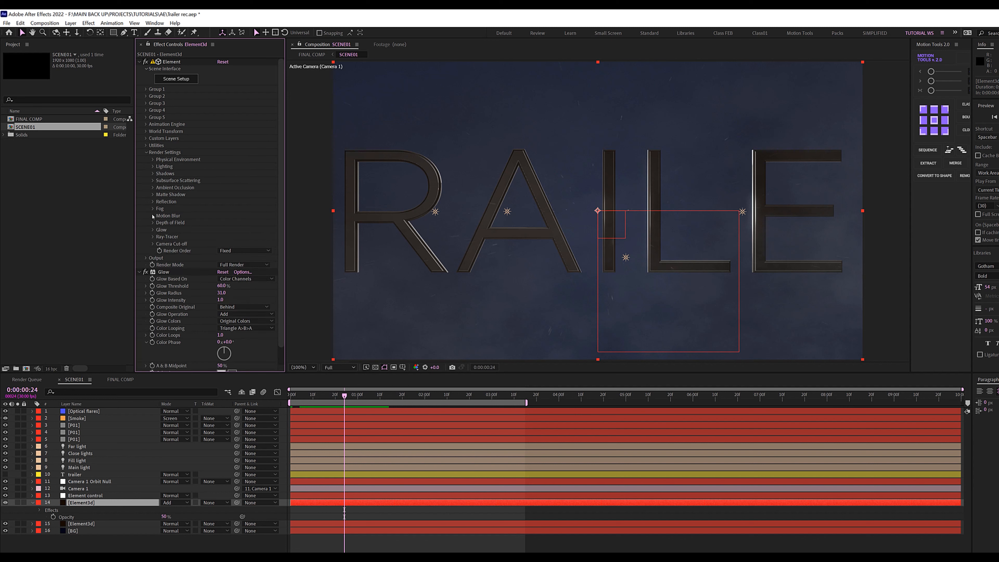
{"action": "left_click", "coordinate": [153, 215]}
{"action": "left_click", "coordinate": [235, 223]}
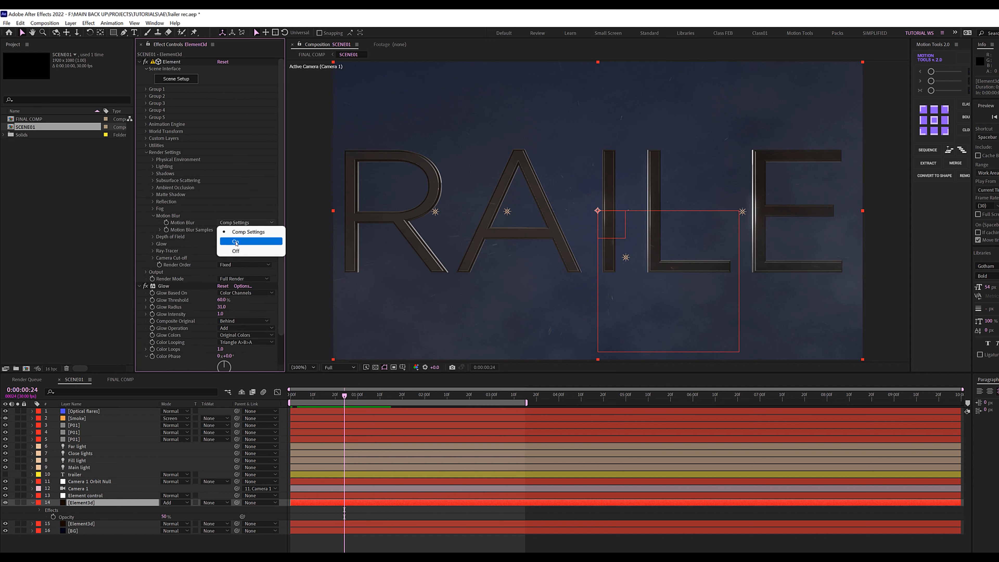
{"action": "left_click", "coordinate": [236, 242]}
Rename the upper Element3d layer in Add mode as Element3d spec
{"action": "left_click", "coordinate": [88, 537]}
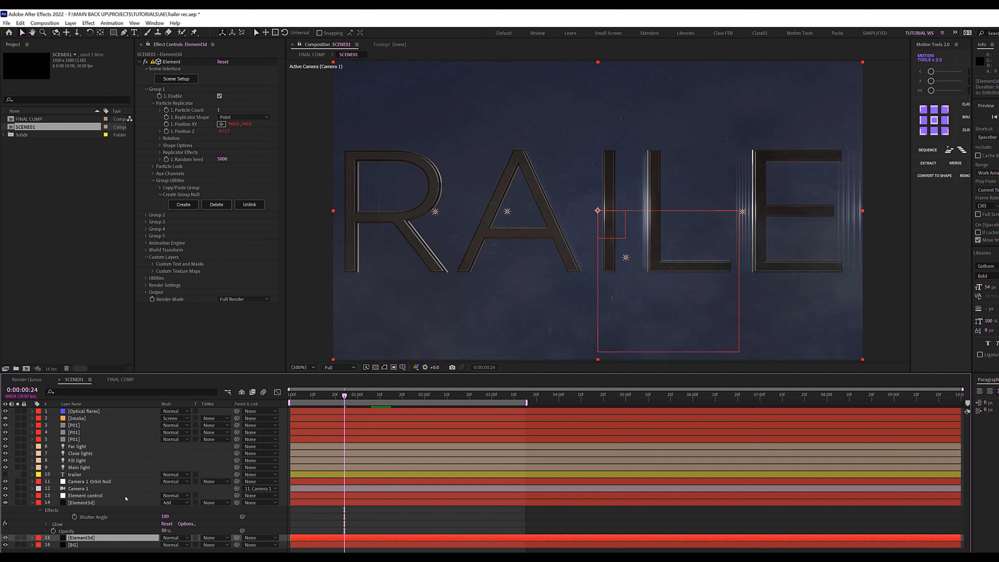
{"action": "left_click", "coordinate": [94, 502]}
{"action": "key", "text": "Return"}
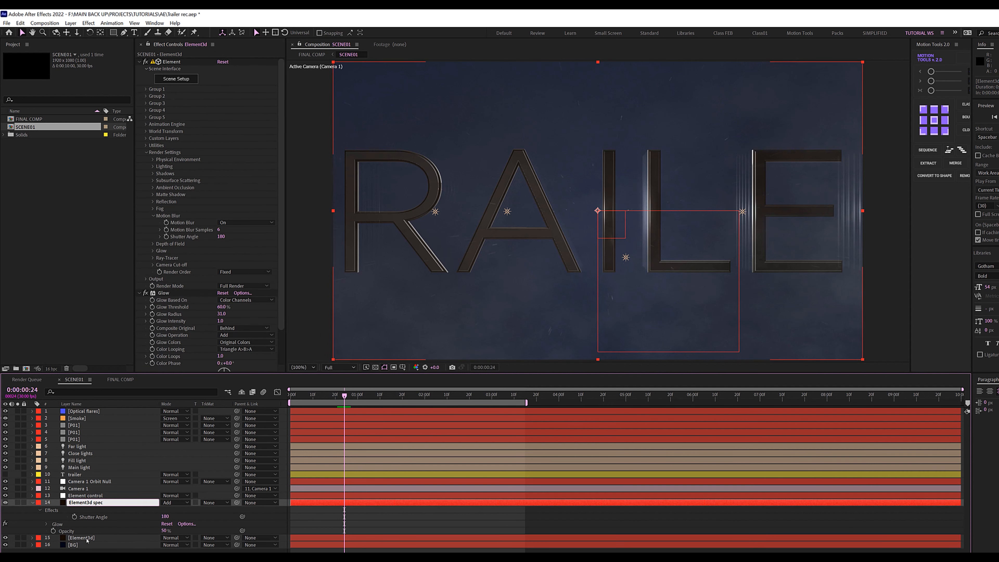
Set Motion Blur to On in the Element render settings of the lower Element3d layer
{"action": "left_click", "coordinate": [91, 537]}
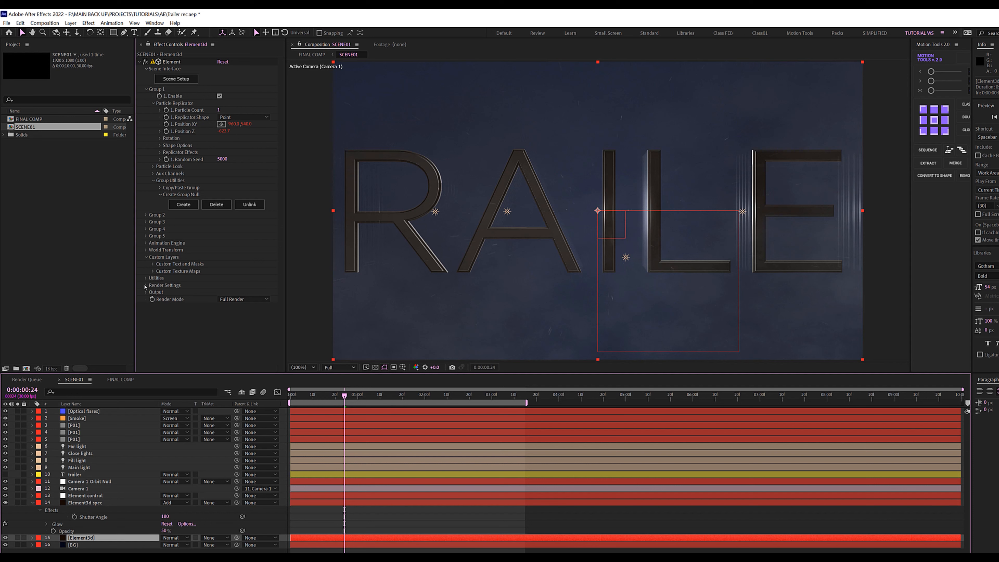
{"action": "left_click", "coordinate": [146, 285]}
{"action": "scroll", "coordinate": [165, 301], "scroll_direction": "down", "scroll_amount": 1}
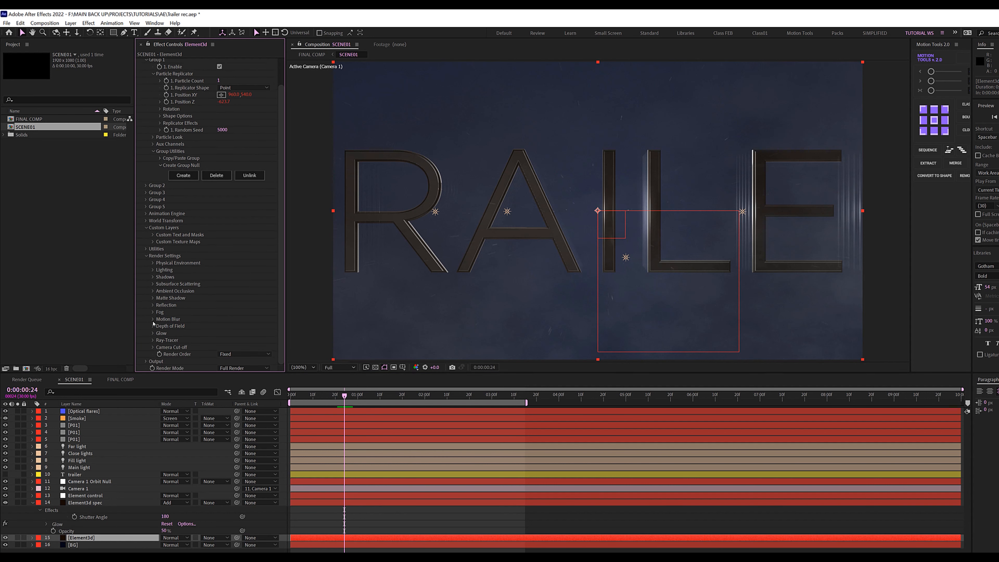
{"action": "left_click", "coordinate": [154, 319]}
{"action": "left_click", "coordinate": [240, 326]}
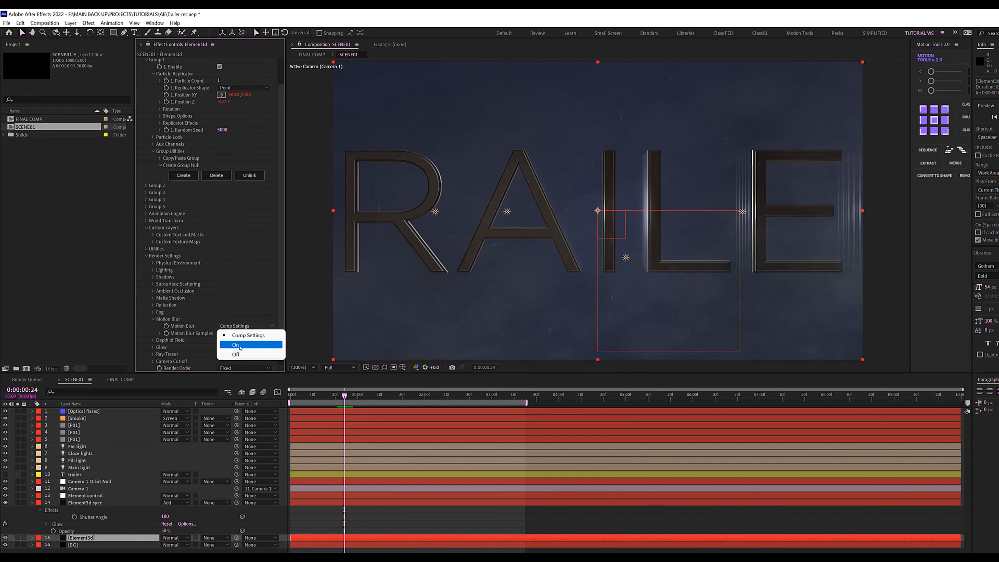
{"action": "left_click", "coordinate": [240, 345]}
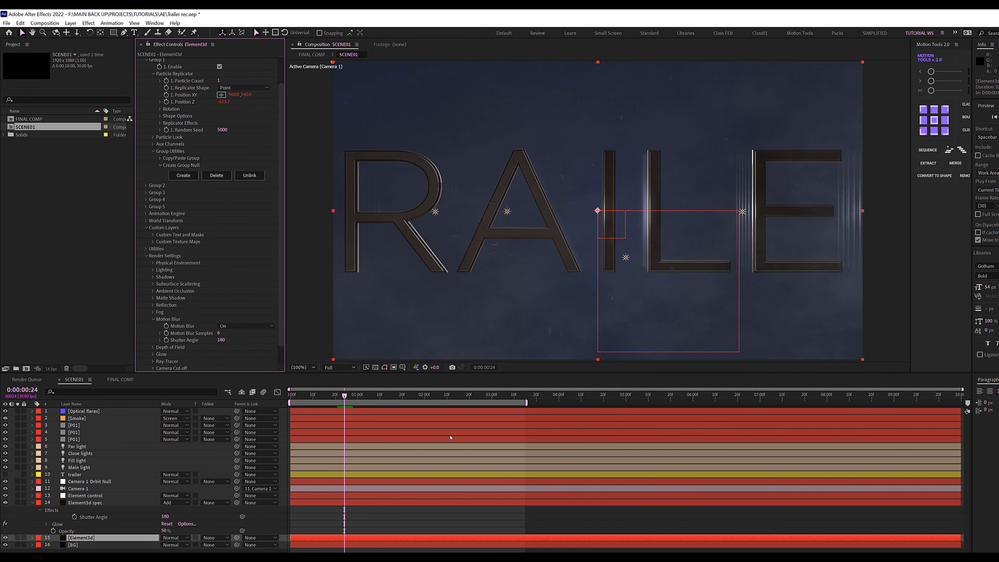
Move the playhead to 0:00:00:26 to check the title's motion blur, and collapse the lower Element3d layer's properties
{"action": "left_click", "coordinate": [348, 395]}
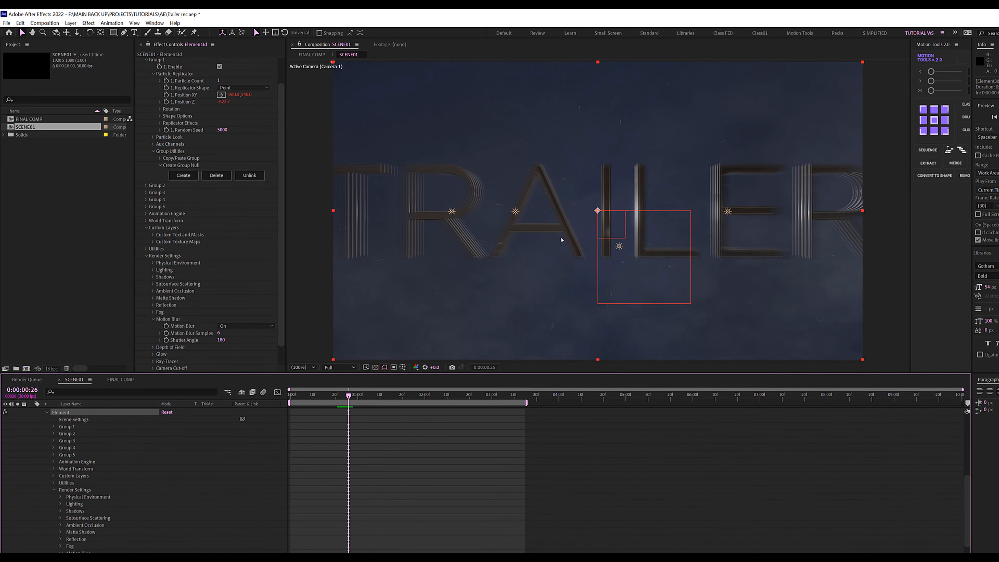
{"action": "scroll", "coordinate": [83, 438], "scroll_direction": "up", "scroll_amount": 7}
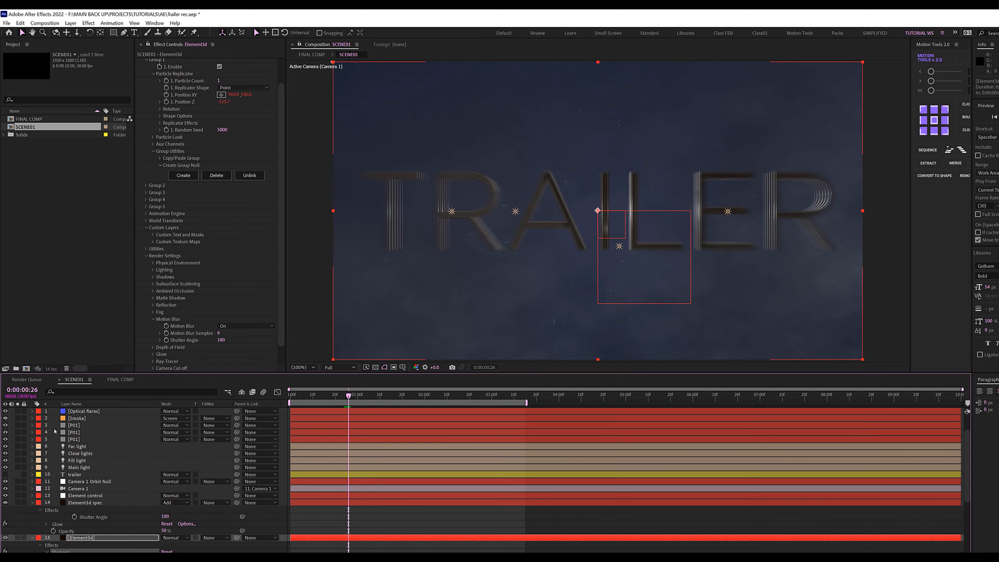
{"action": "left_click", "coordinate": [32, 537]}
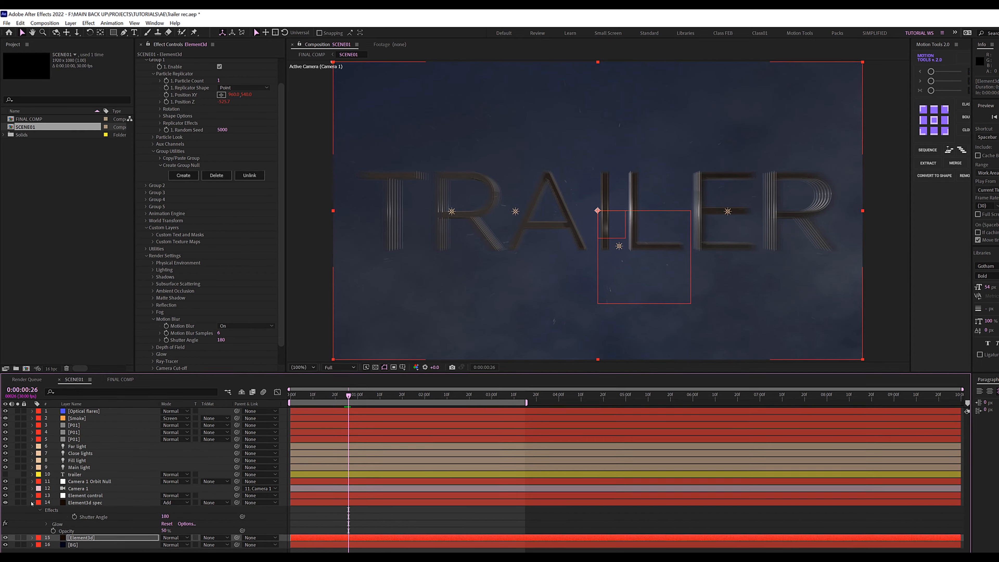